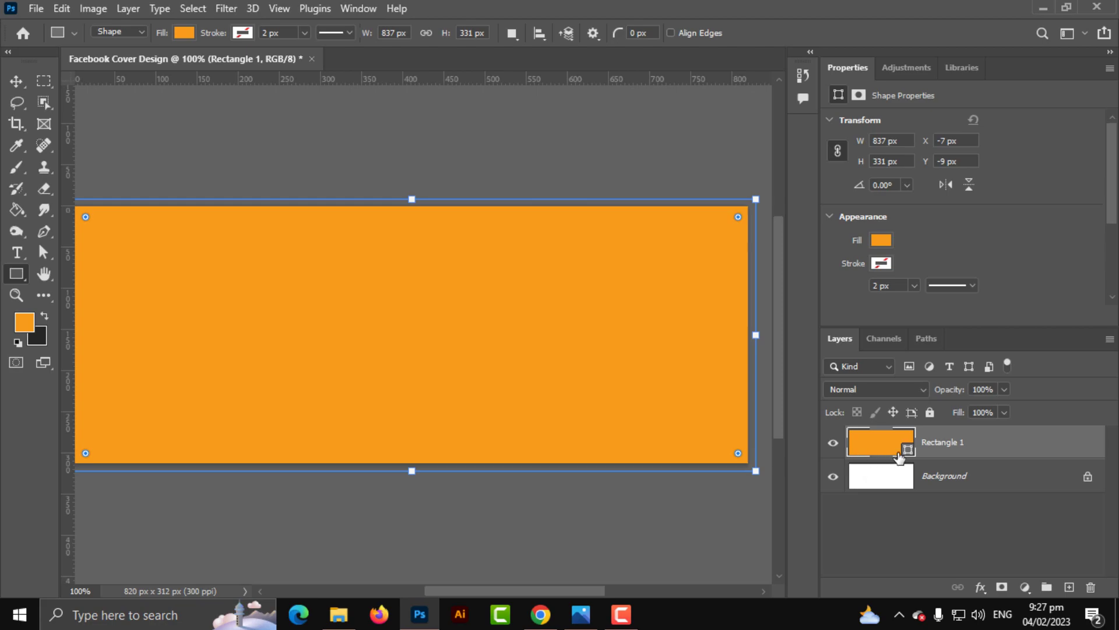
# - Change the orange rectangle's fill color to dark grey #171717
pyautogui.click(632, 305)
pyautogui.click(612, 457)
pyautogui.click(602, 487)
pyautogui.click(600, 489)
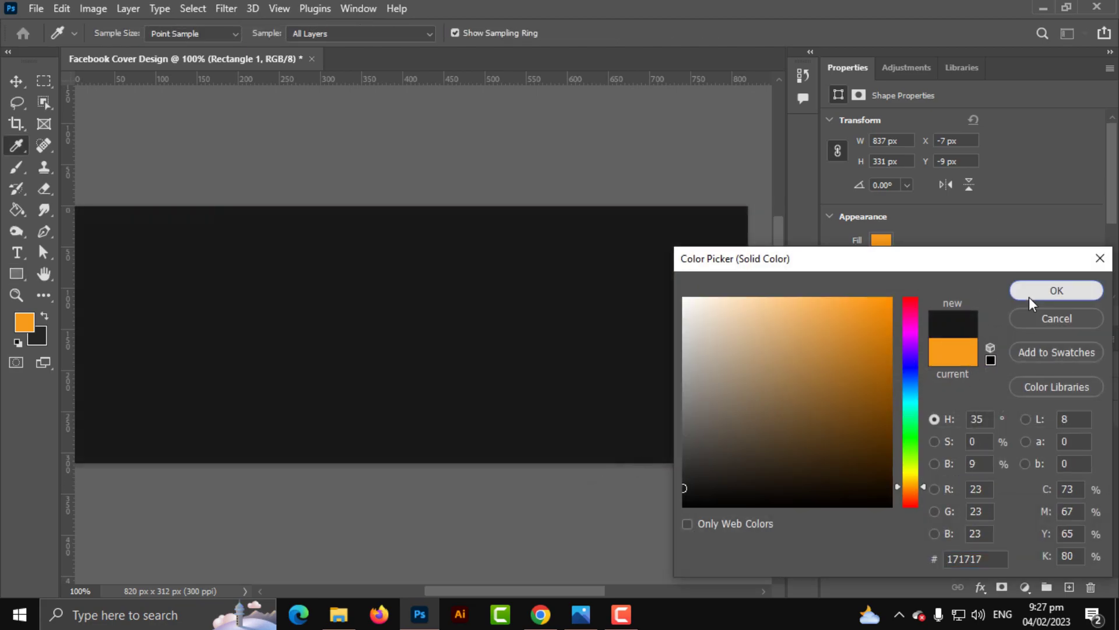
pyautogui.click(1030, 296)
# - Deselect the rectangle layer and start a curved Pen path just outside the canvas's lower-left edge, forming the first wave crest
pyautogui.hotkey('ctrl', '0')
pyautogui.click(17, 81)
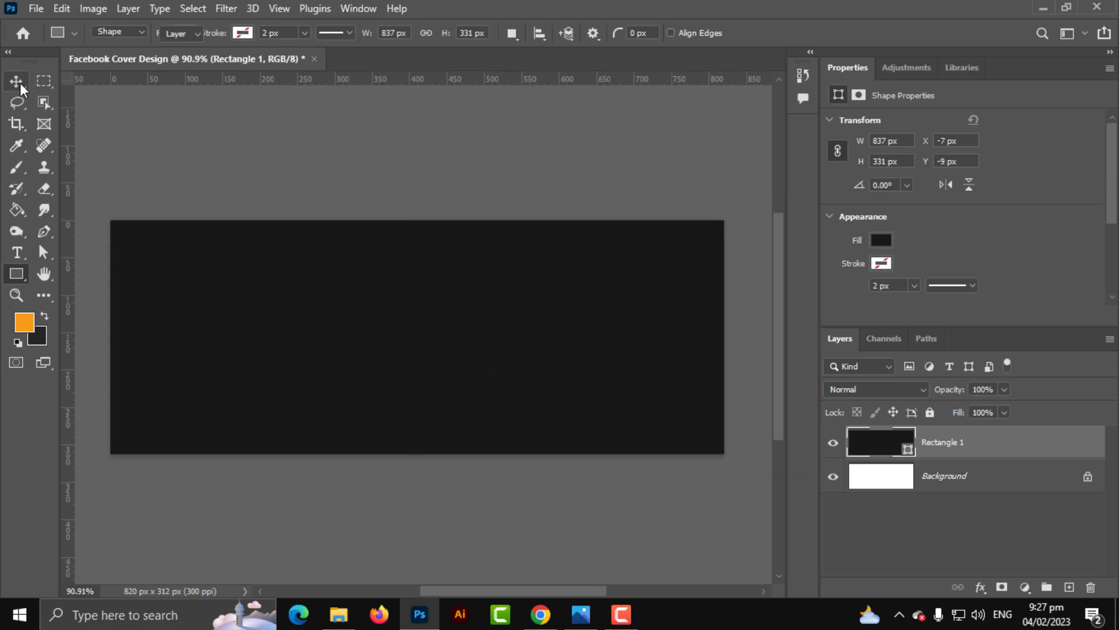
pyautogui.hotkey('ctrl', '1')
pyautogui.moveTo(309, 376); pyautogui.dragTo(220, 377)
pyautogui.hotkey('ctrl', '0')
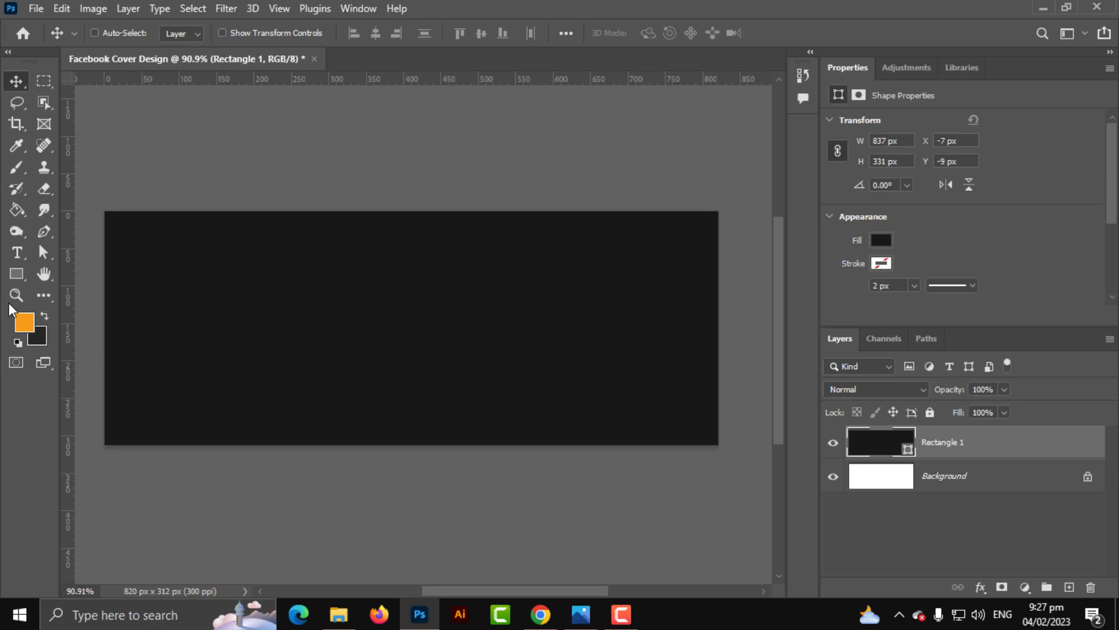
pyautogui.press('p')
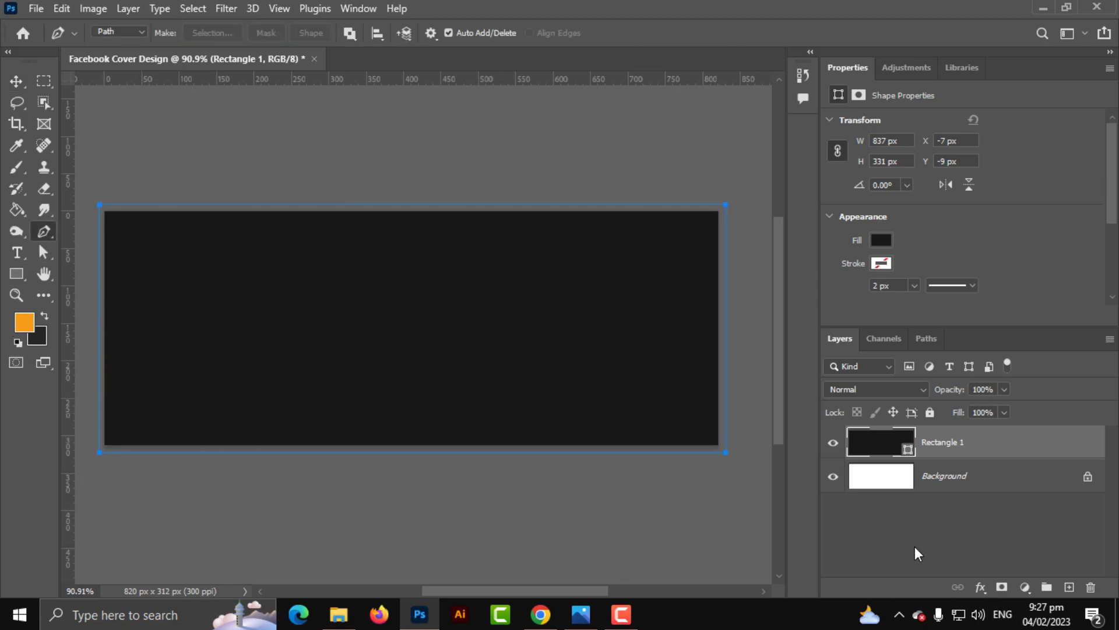
pyautogui.click(915, 547)
pyautogui.click(95, 410)
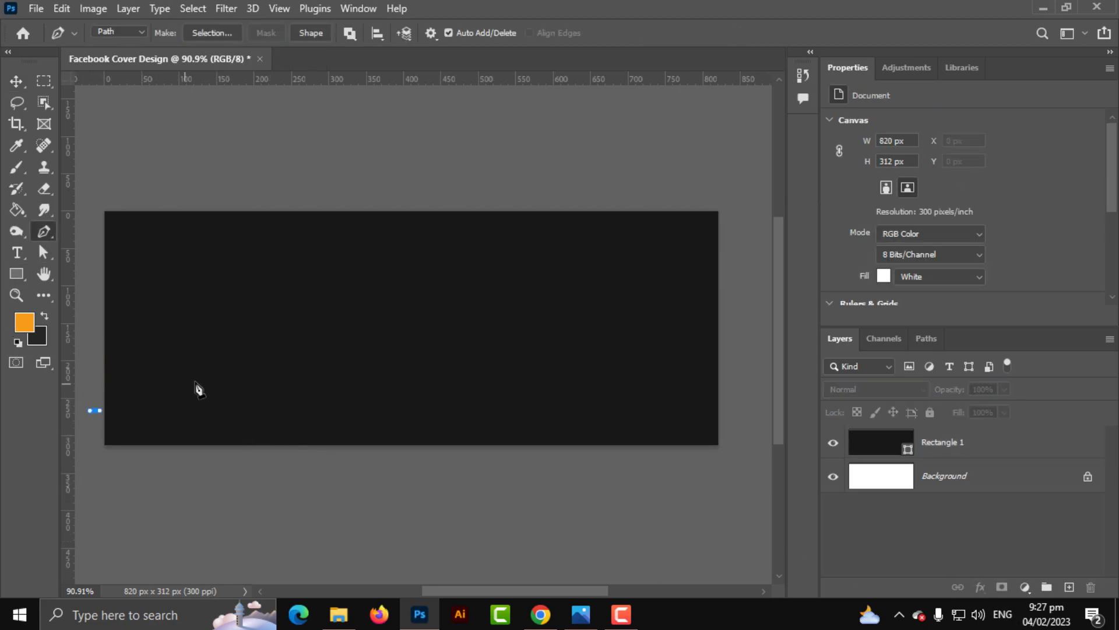
pyautogui.moveTo(244, 379); pyautogui.dragTo(431, 401)
pyautogui.moveTo(533, 414); pyautogui.dragTo(583, 430)
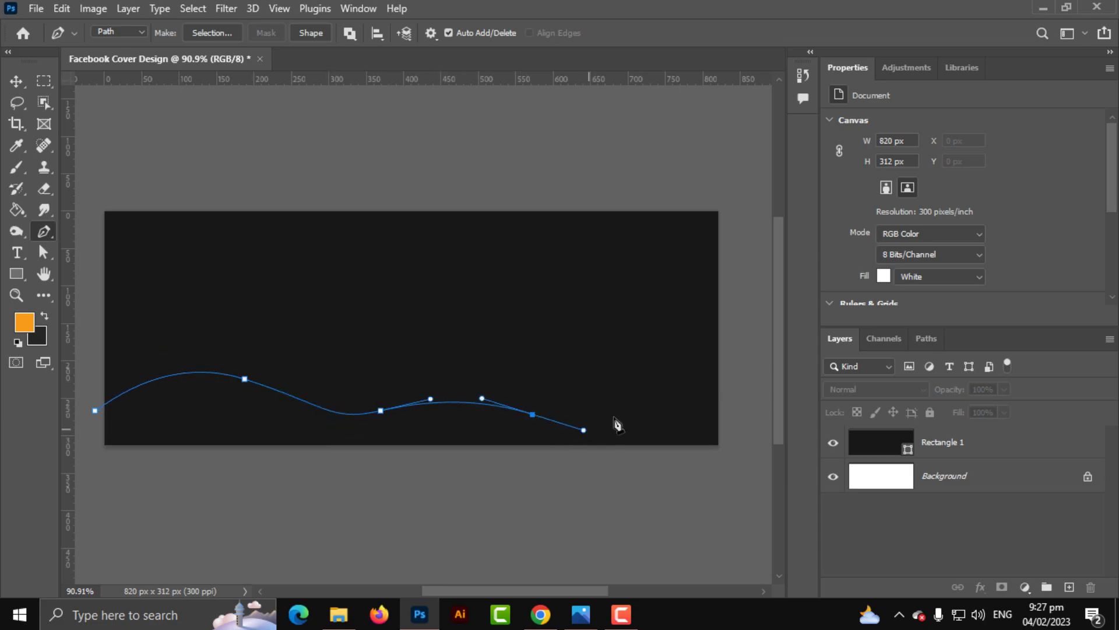
pyautogui.moveTo(708, 357); pyautogui.dragTo(708, 266)
pyautogui.hotkey('ctrl', 'z')
pyautogui.hotkey('ctrl', 'z')
# - Continue the wave path past the canvas's right edge and close it around the area below the canvas
pyautogui.moveTo(480, 399); pyautogui.dragTo(519, 413)
pyautogui.moveTo(725, 383); pyautogui.dragTo(620, 314)
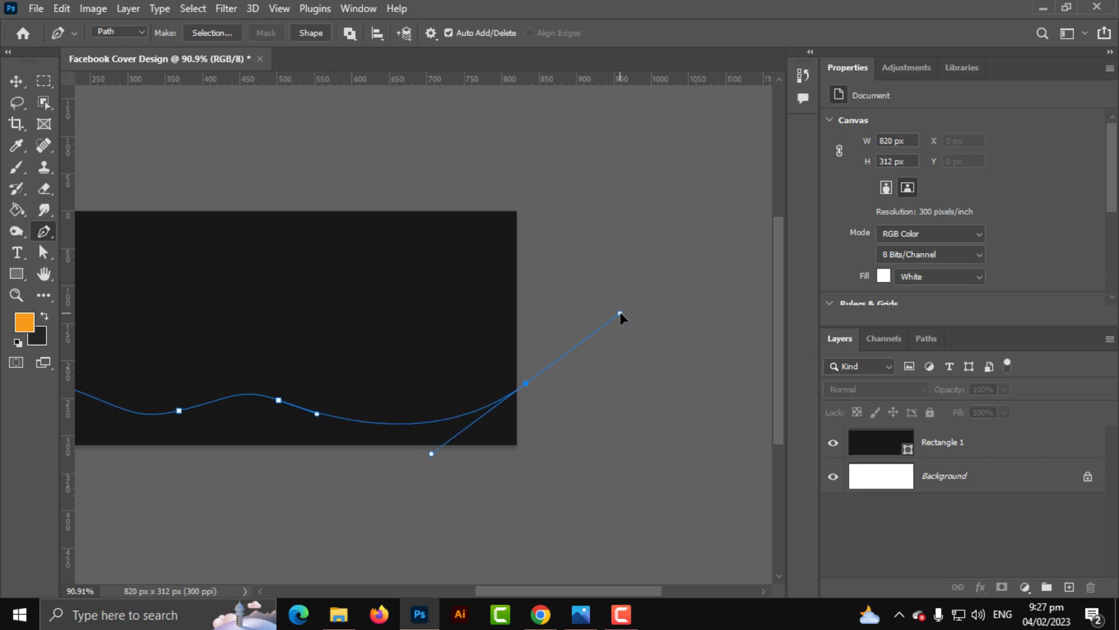
pyautogui.moveTo(441, 362); pyautogui.dragTo(592, 382)
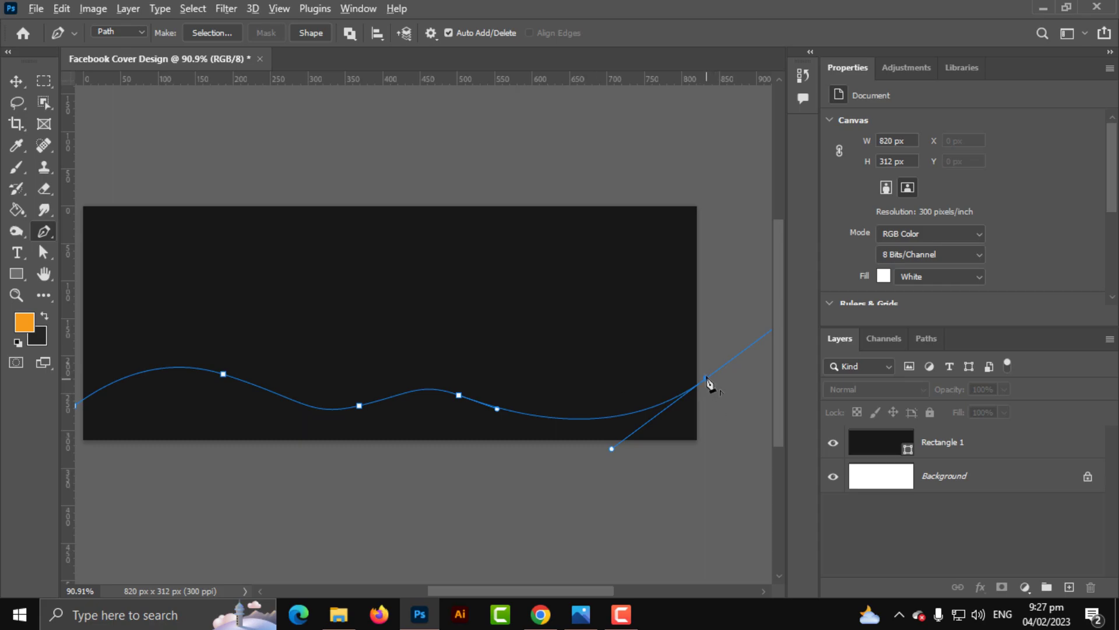
pyautogui.click(706, 474)
pyautogui.click(151, 473)
pyautogui.hscroll(-3, 298, 440)
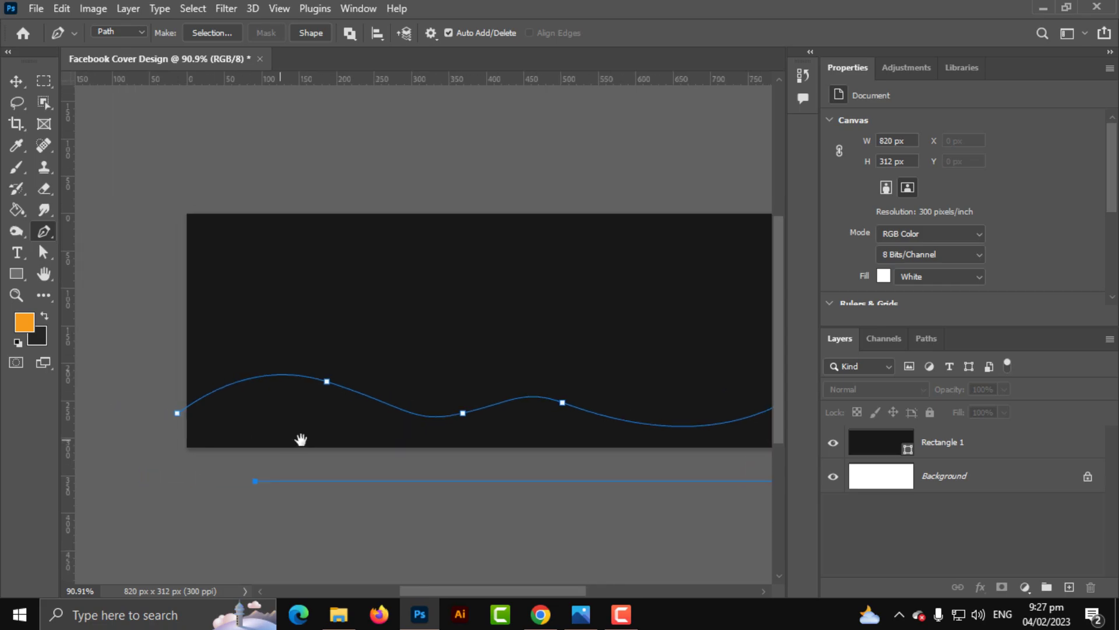
pyautogui.click(222, 413)
pyautogui.scroll(-2, 519, 476)
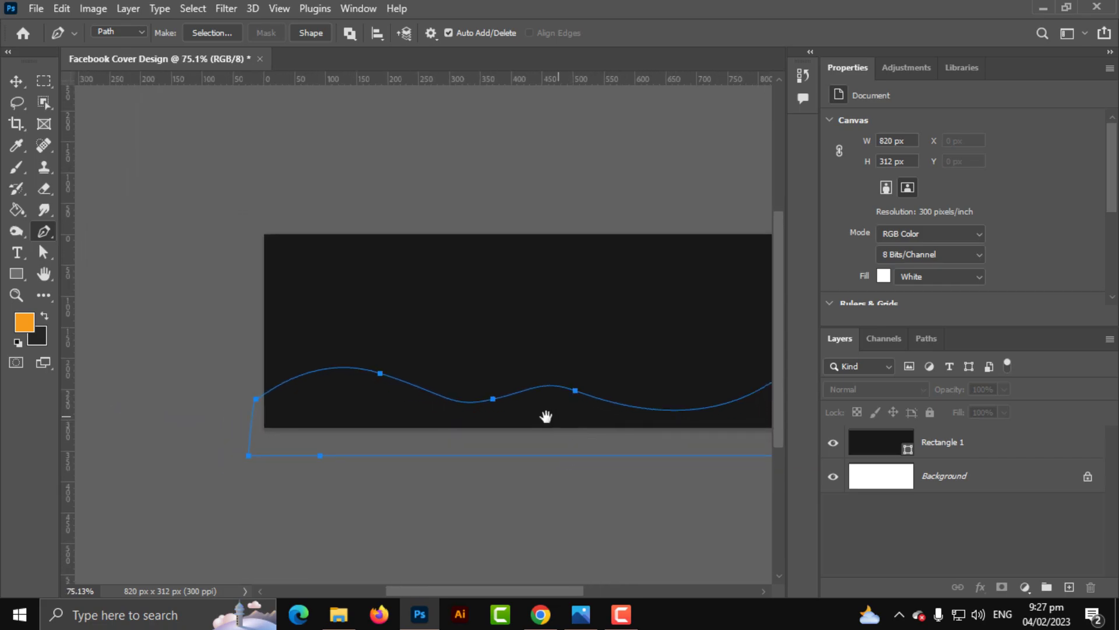
pyautogui.moveTo(545, 412); pyautogui.dragTo(471, 418)
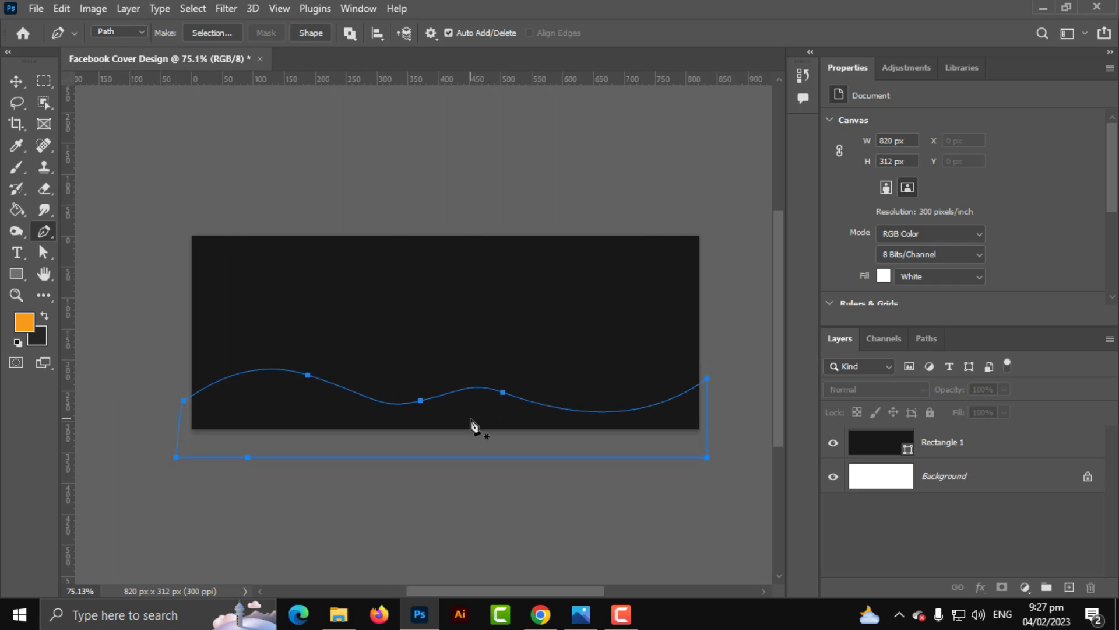
# - Add a gradient fill layer inside the wave path using the Blue_20 preset from the Blues group
pyautogui.click(1025, 586)
pyautogui.click(1004, 306)
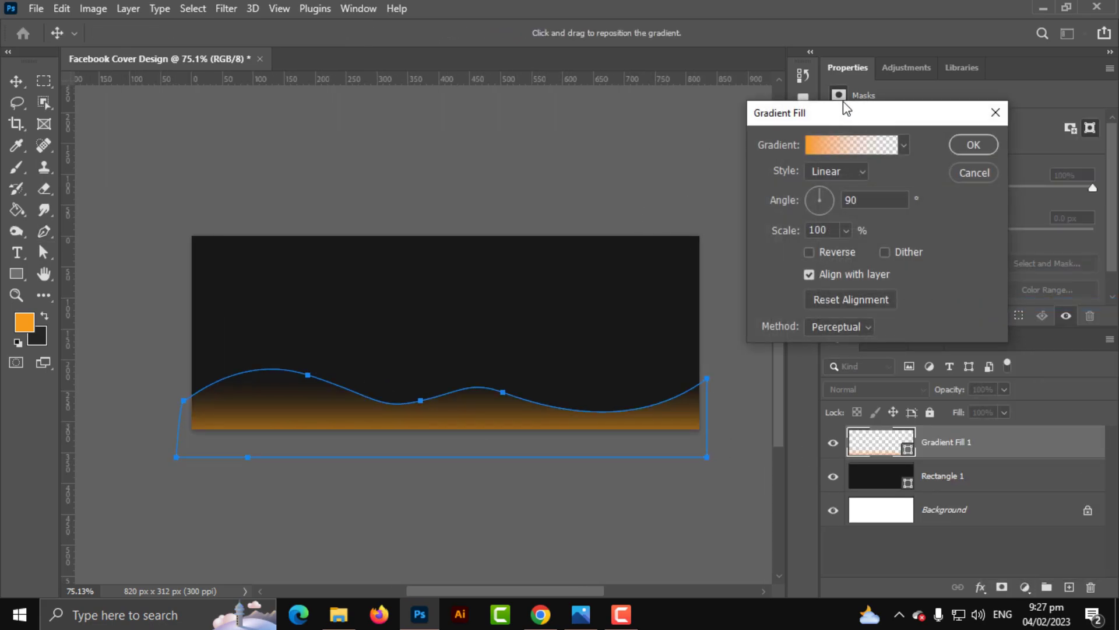
pyautogui.click(896, 145)
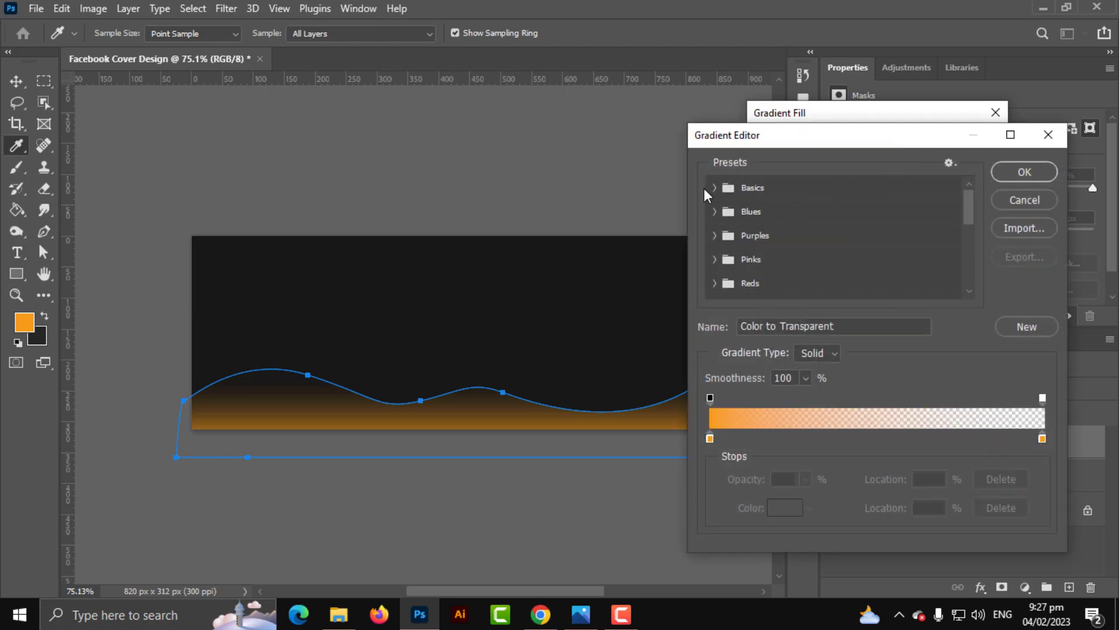
pyautogui.scroll(-2, 721, 257)
pyautogui.scroll(2, 723, 259)
pyautogui.click(713, 213)
pyautogui.scroll(-1, 861, 257)
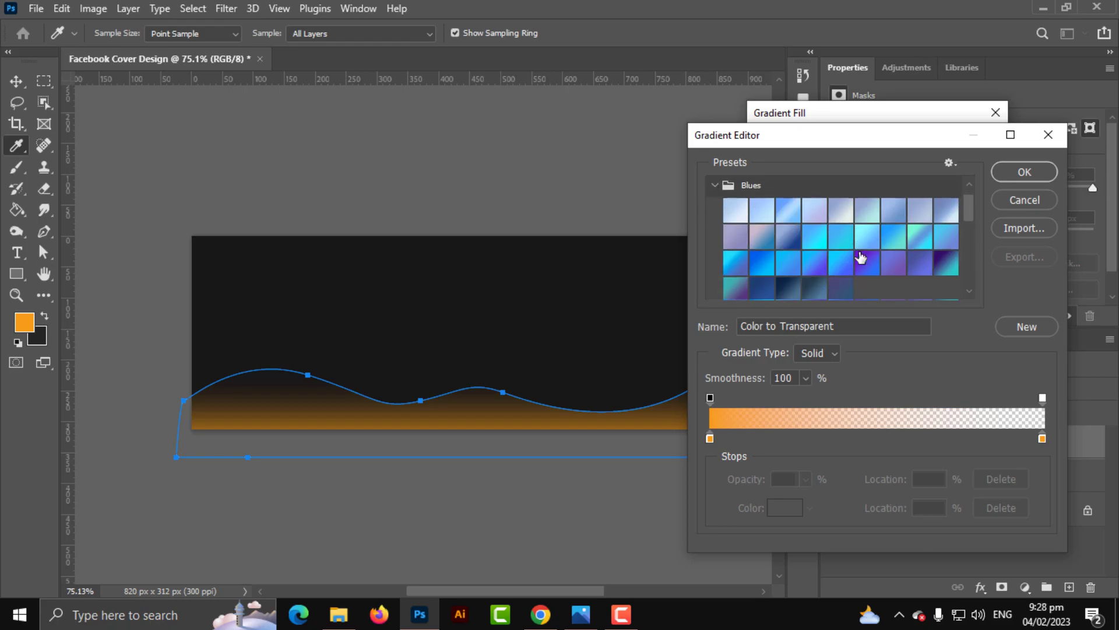
pyautogui.click(762, 263)
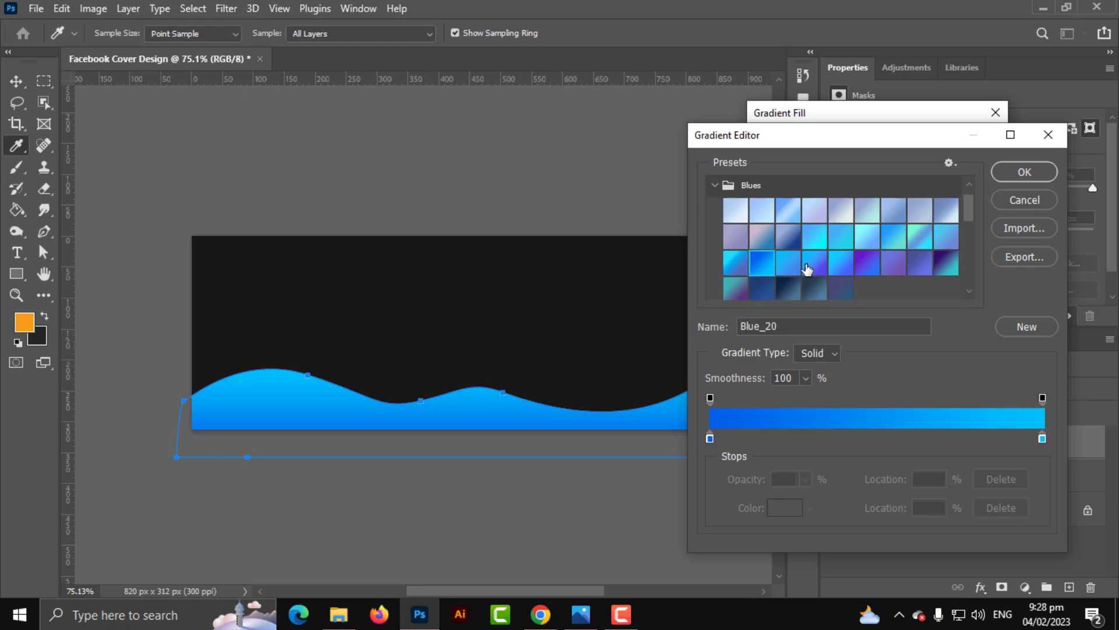
pyautogui.click(1024, 172)
pyautogui.click(970, 150)
# - Stretch the blue wave to about 128% of its height and shift it slightly down and left
pyautogui.press('p')
pyautogui.scroll(1, 429, 337)
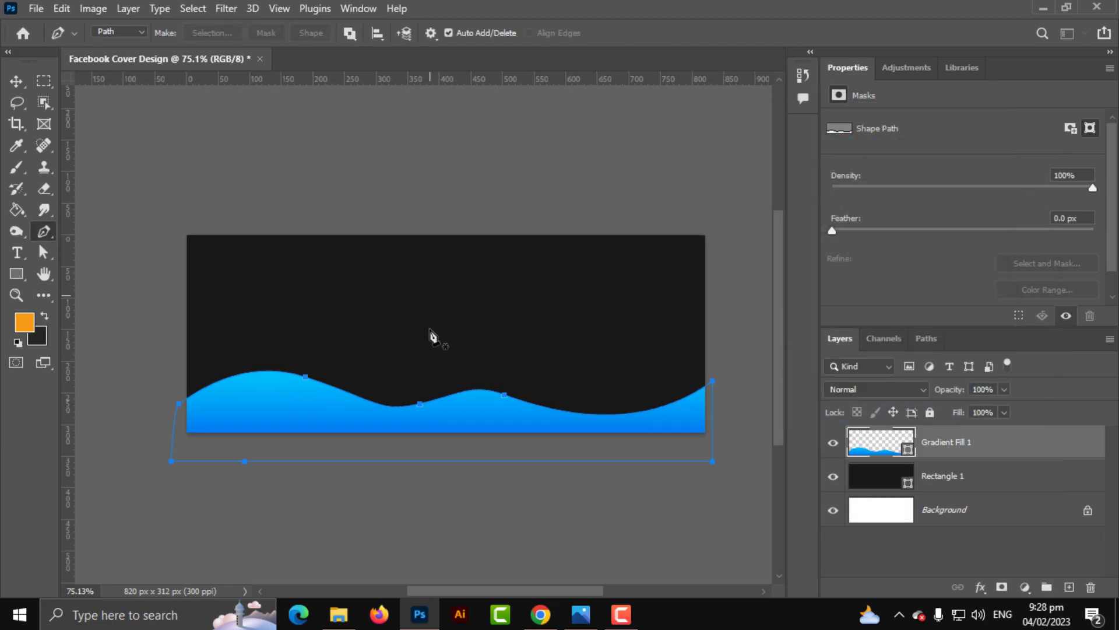
pyautogui.click(16, 81)
pyautogui.hotkey('ctrl', 't')
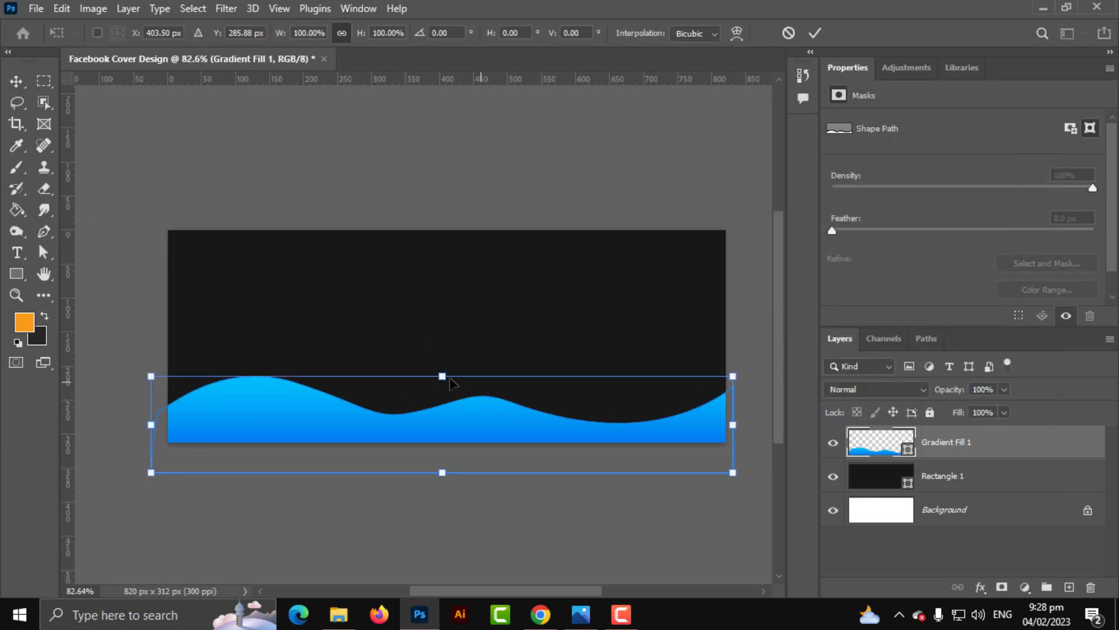
pyautogui.moveTo(441, 376); pyautogui.dragTo(442, 352)
pyautogui.moveTo(453, 410)
pyautogui.mouseDown()
pyautogui.moveTo(425, 430)
pyautogui.moveTo(447, 421)
pyautogui.mouseUp()
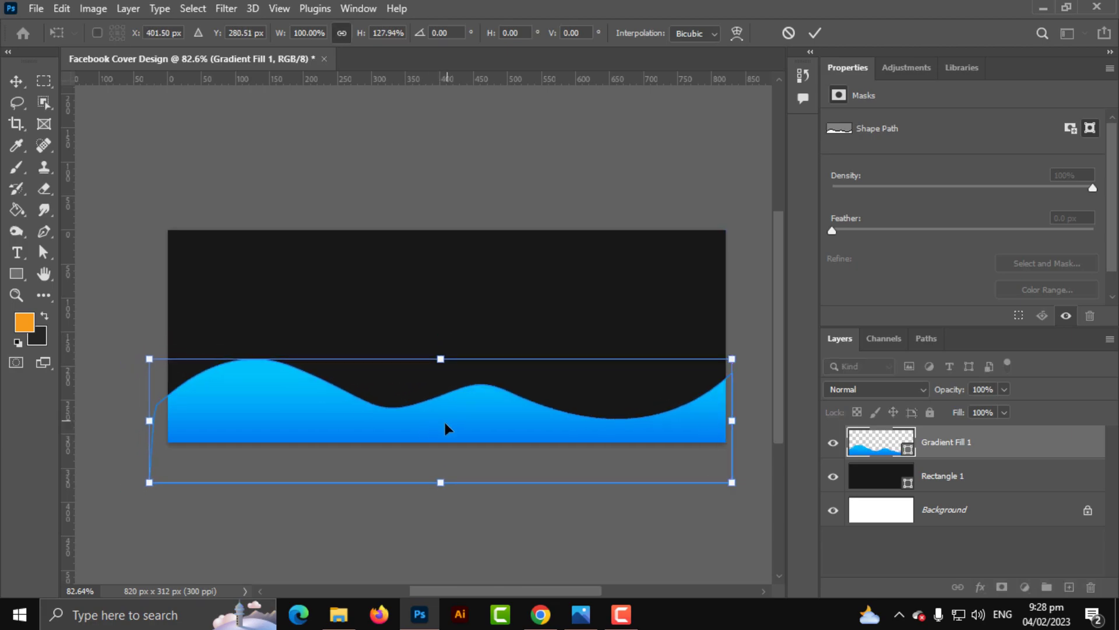
# - Try skewing the wave horizontally by about -29° and moving it down and left, and undo both changes
pyautogui.moveTo(150, 358); pyautogui.dragTo(213, 358)
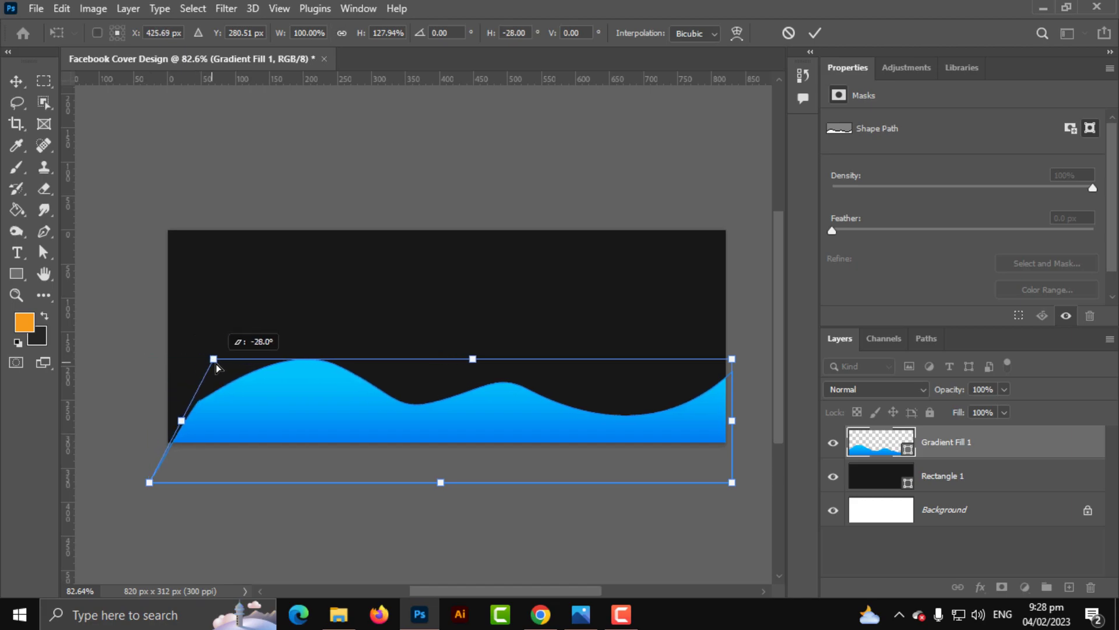
pyautogui.moveTo(270, 403)
pyautogui.mouseDown()
pyautogui.moveTo(241, 411)
pyautogui.moveTo(261, 406)
pyautogui.mouseUp()
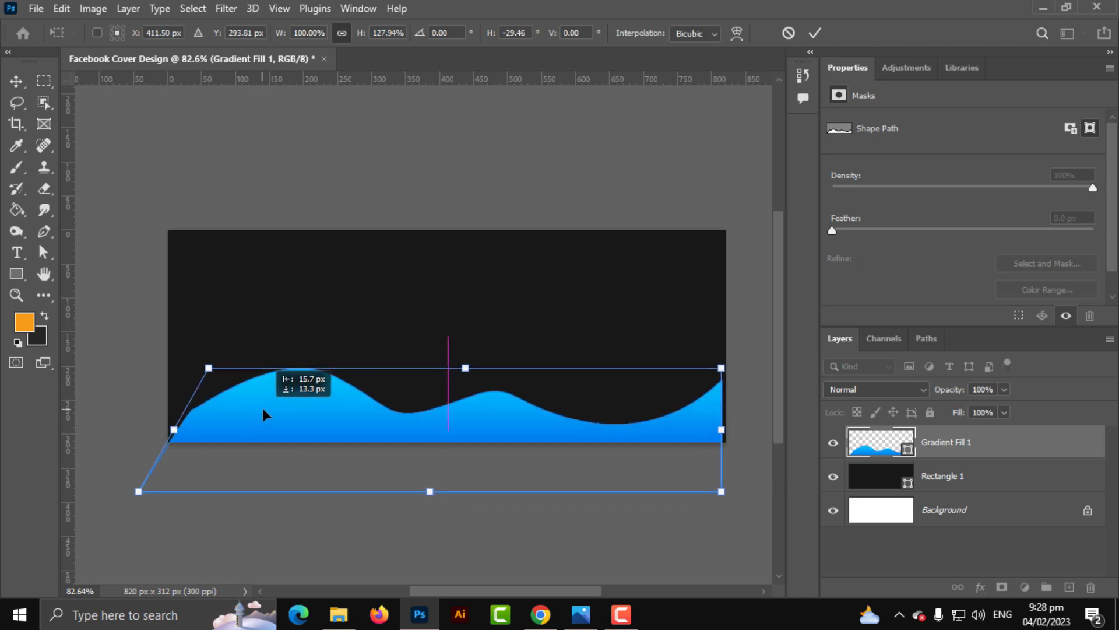
pyautogui.hotkey('ctrl', 'z')
pyautogui.hotkey('ctrl', 'z')
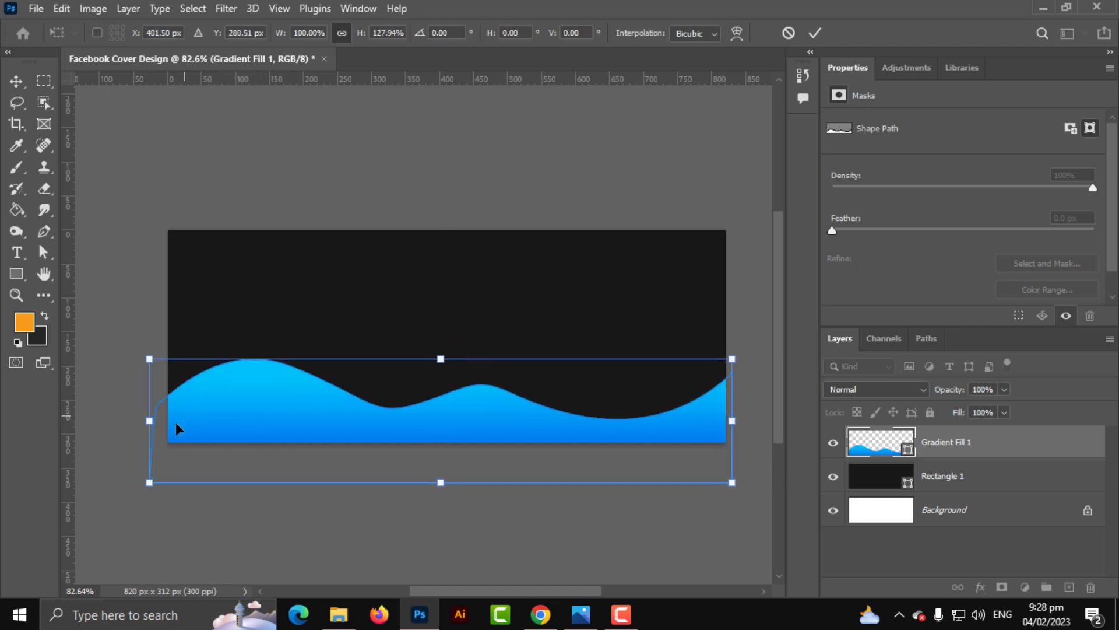
# - Stretch the wave a little taller, adjust its position along the canvas bottom, and apply the transformation
pyautogui.moveTo(442, 484); pyautogui.dragTo(414, 467)
pyautogui.press('Return')
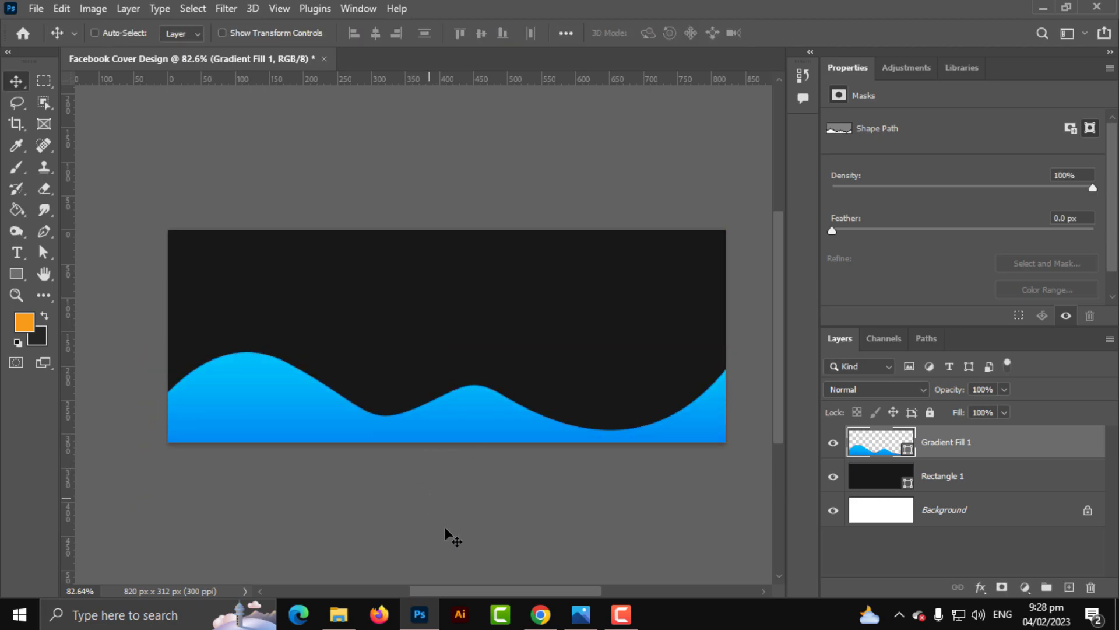
pyautogui.hotkey('ctrl', '1')
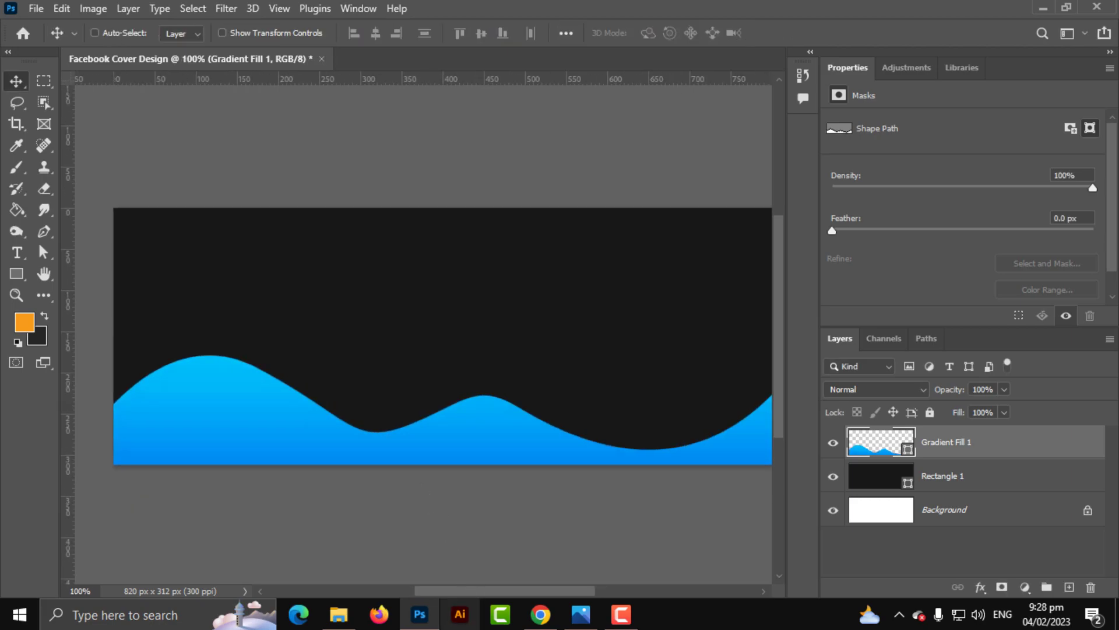
pyautogui.moveTo(537, 405); pyautogui.dragTo(509, 401)
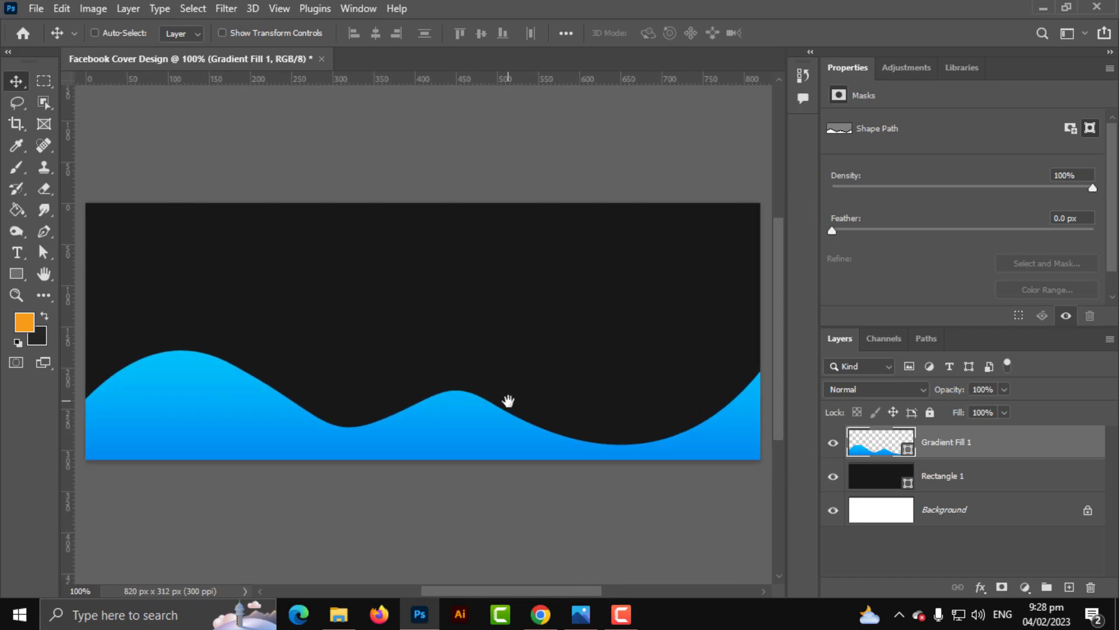
pyautogui.hotkey('ctrl', '-')
pyautogui.hotkey('ctrl', '+')
pyautogui.hotkey('ctrl', '-')
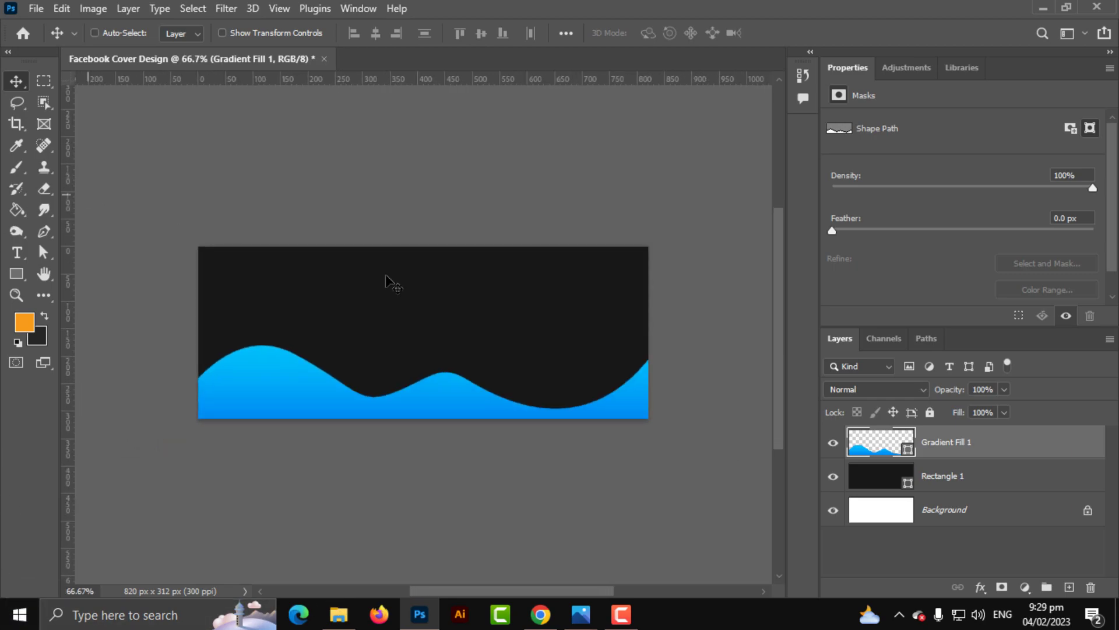
# - Scale the placed city skyline photo to the full 820 px canvas width and shift it upward to Y -171 px
pyautogui.scroll(2, 525, 387)
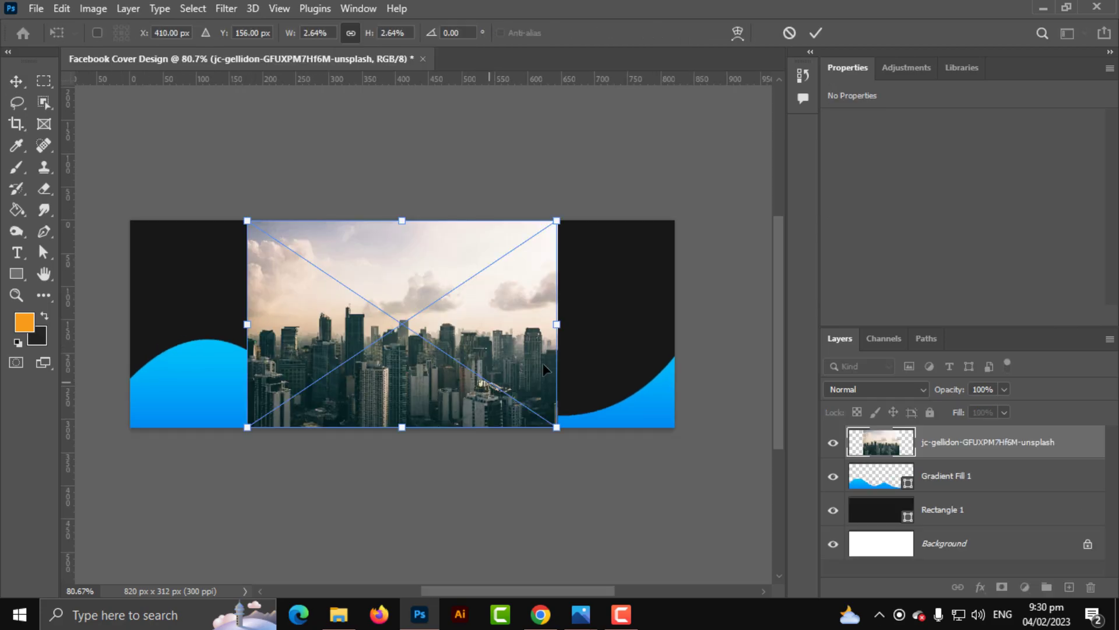
pyautogui.moveTo(561, 328); pyautogui.dragTo(675, 344)
pyautogui.moveTo(603, 387); pyautogui.dragTo(603, 362)
pyautogui.press('Return')
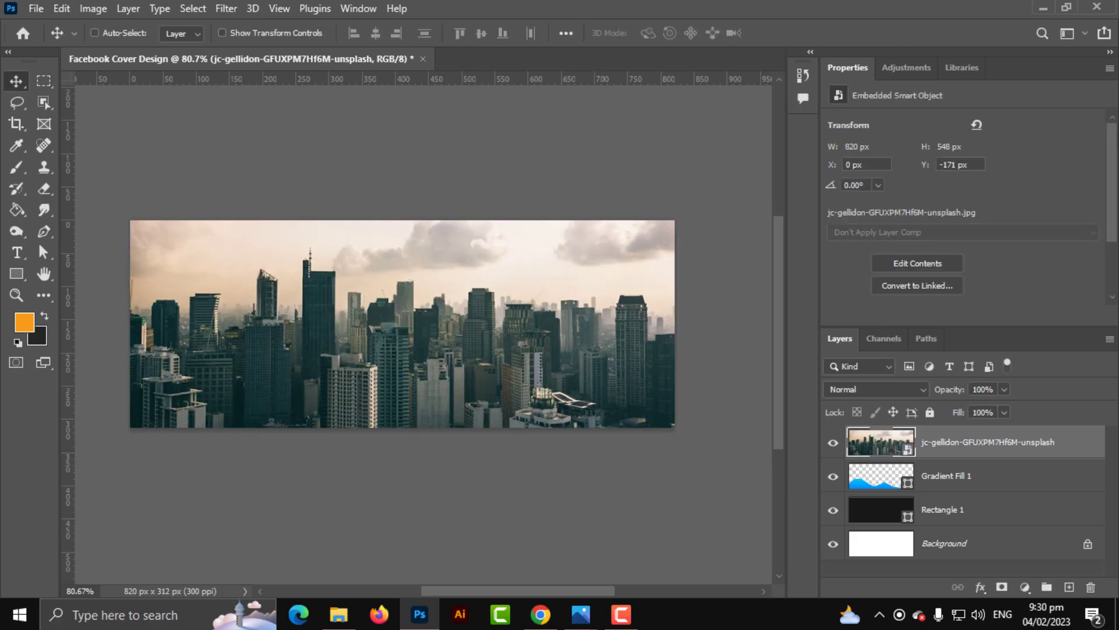
# - Move the city skyline photo layer below Gradient Fill 1 in the layer stack
pyautogui.moveTo(983, 436); pyautogui.dragTo(979, 489)
pyautogui.scroll(1, 143, 338)
pyautogui.scroll(1, 143, 338)
pyautogui.moveTo(517, 341); pyautogui.dragTo(480, 337)
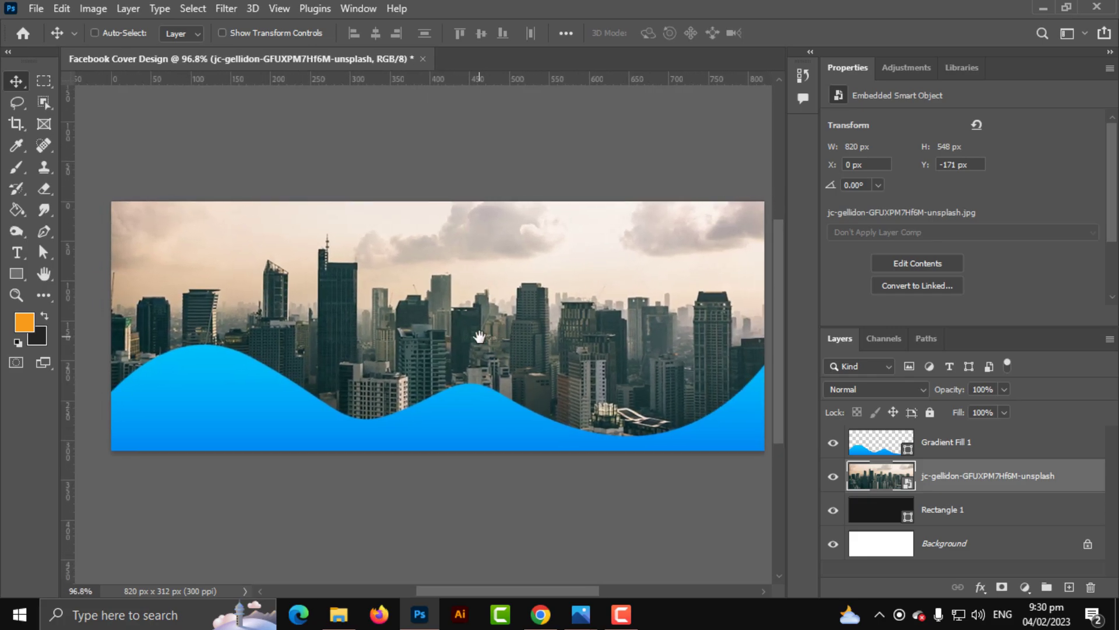
# - Apply Hue/Saturation to the city photo with Saturation -100 and Lightness +34
pyautogui.click(95, 9)
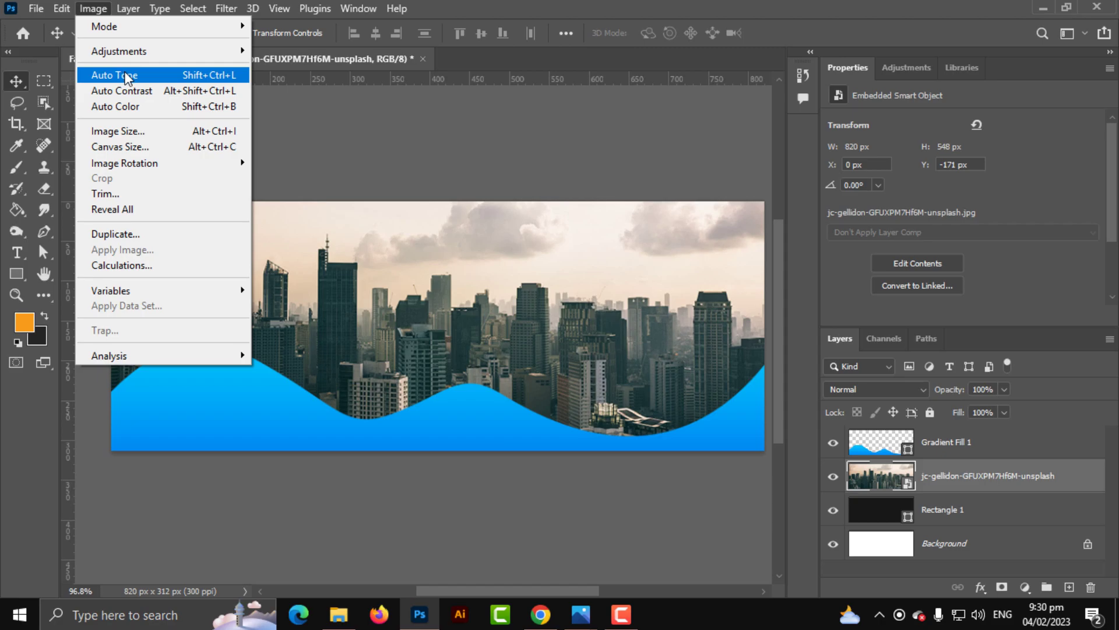
pyautogui.moveTo(150, 50)
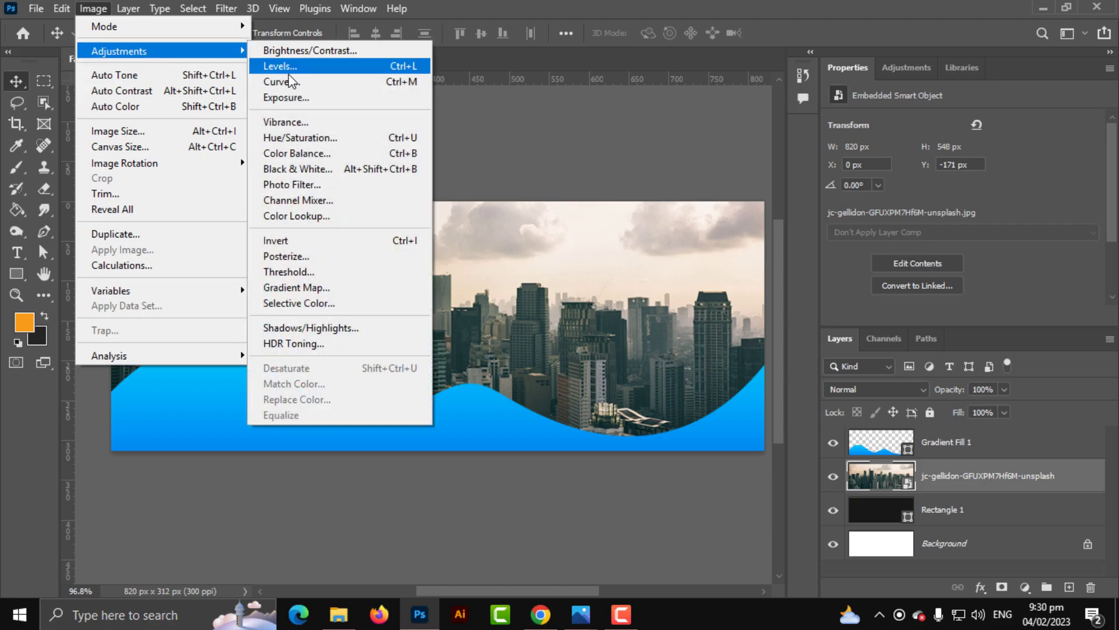
pyautogui.click(300, 138)
pyautogui.moveTo(513, 241); pyautogui.dragTo(420, 248)
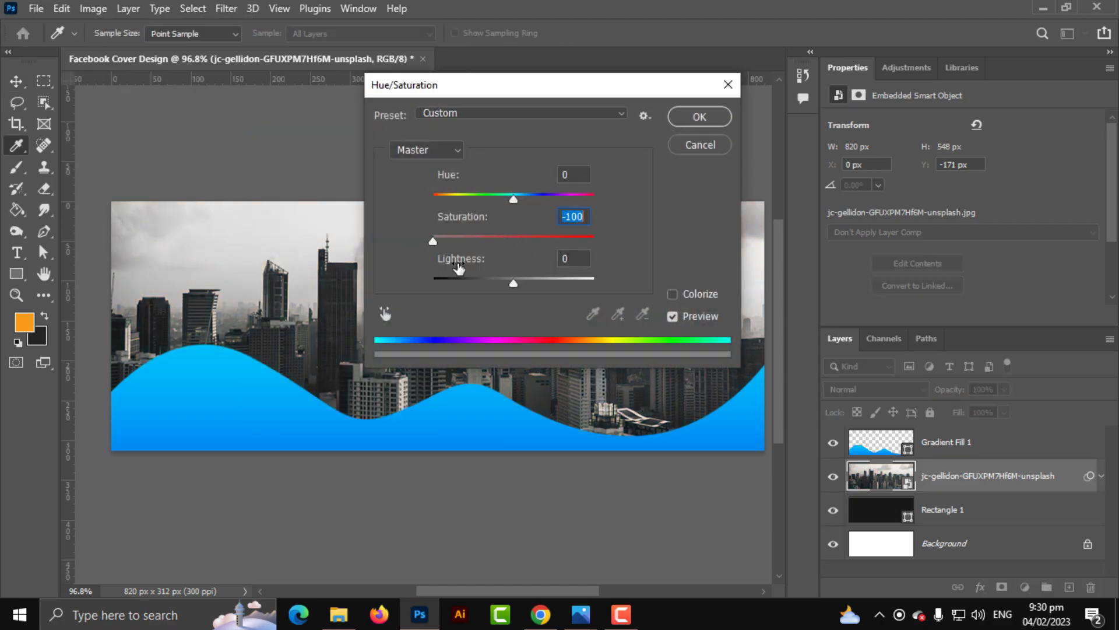
pyautogui.moveTo(524, 280); pyautogui.dragTo(541, 279)
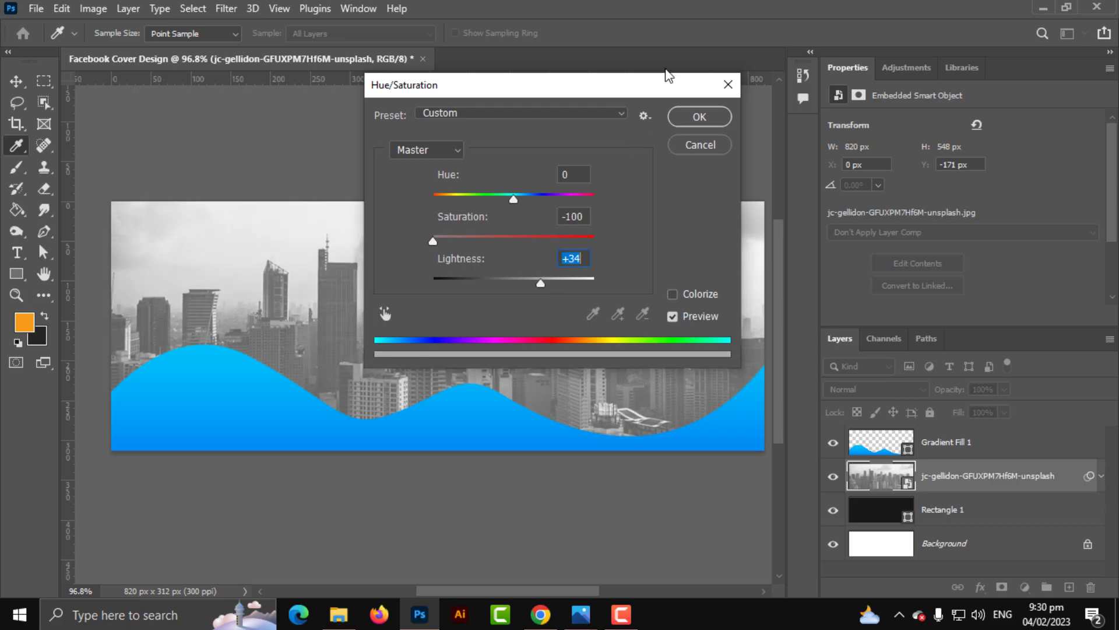
pyautogui.click(689, 118)
pyautogui.press('v')
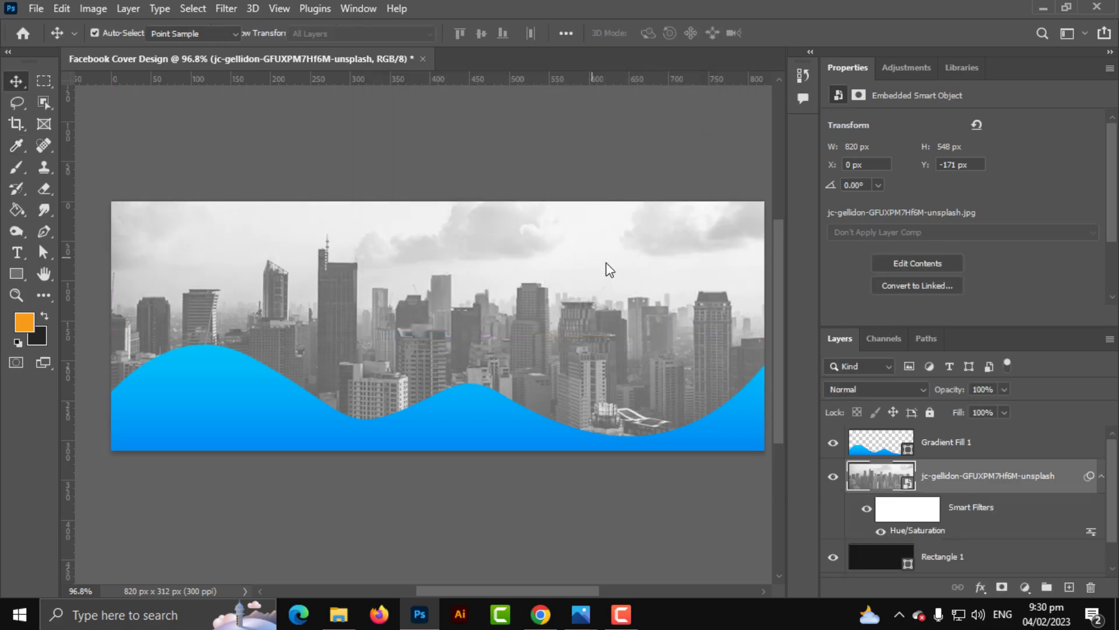
# - Darken the city photo's midtones with a Levels adjustment, setting the middle input level to about 0.73
pyautogui.hotkey('ctrl', 'l')
pyautogui.moveTo(512, 268); pyautogui.dragTo(529, 269)
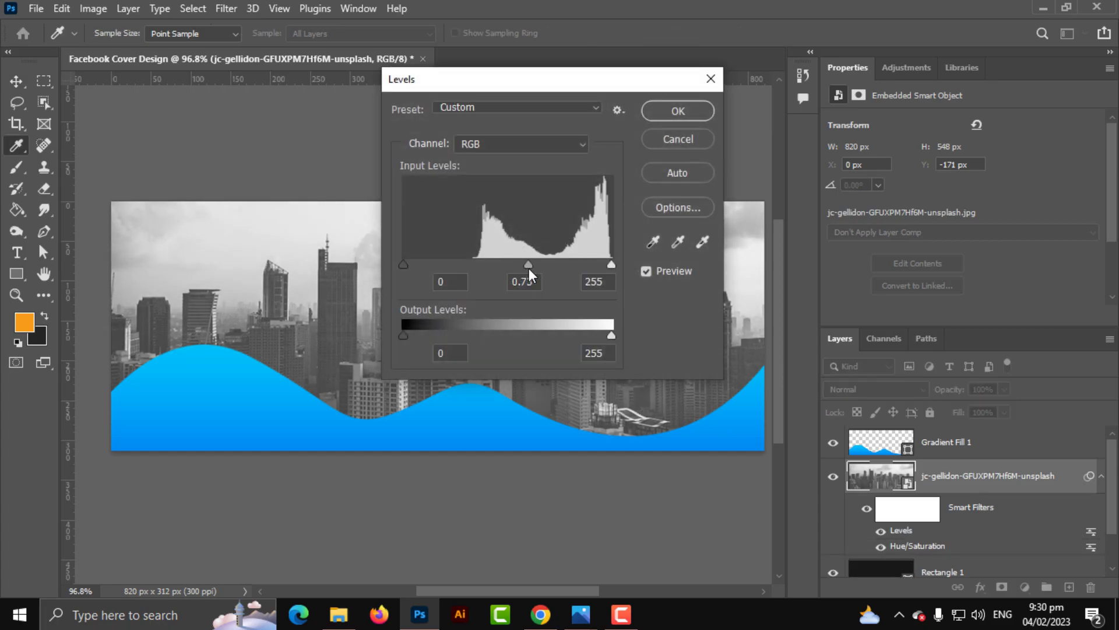
pyautogui.click(676, 112)
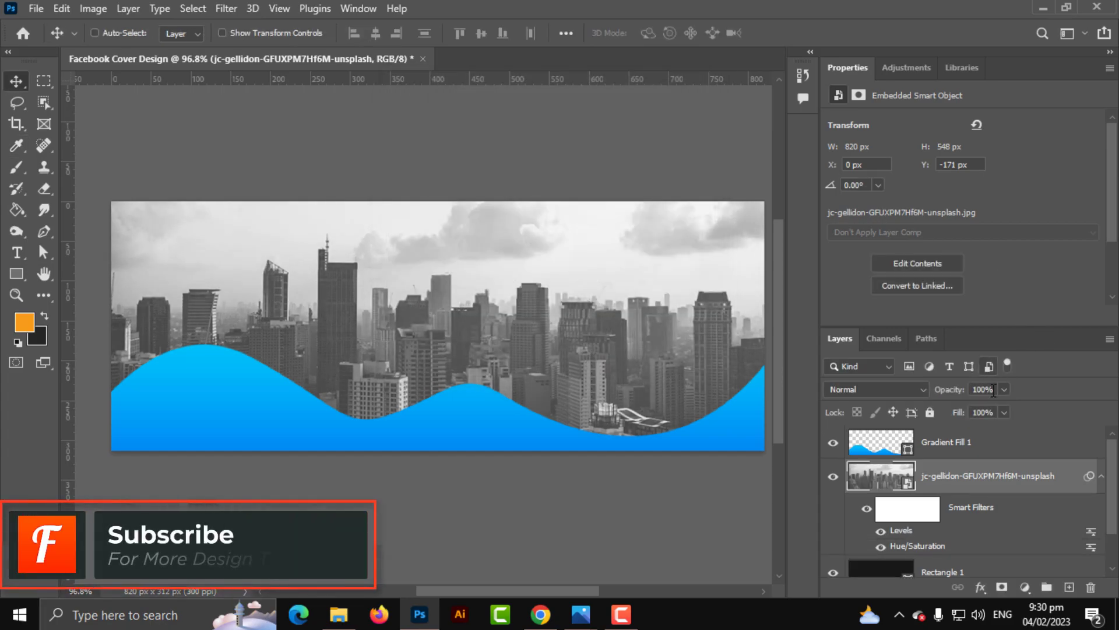
# - Lower the opacity of the city skyline photo layer to 8%
pyautogui.click(1004, 389)
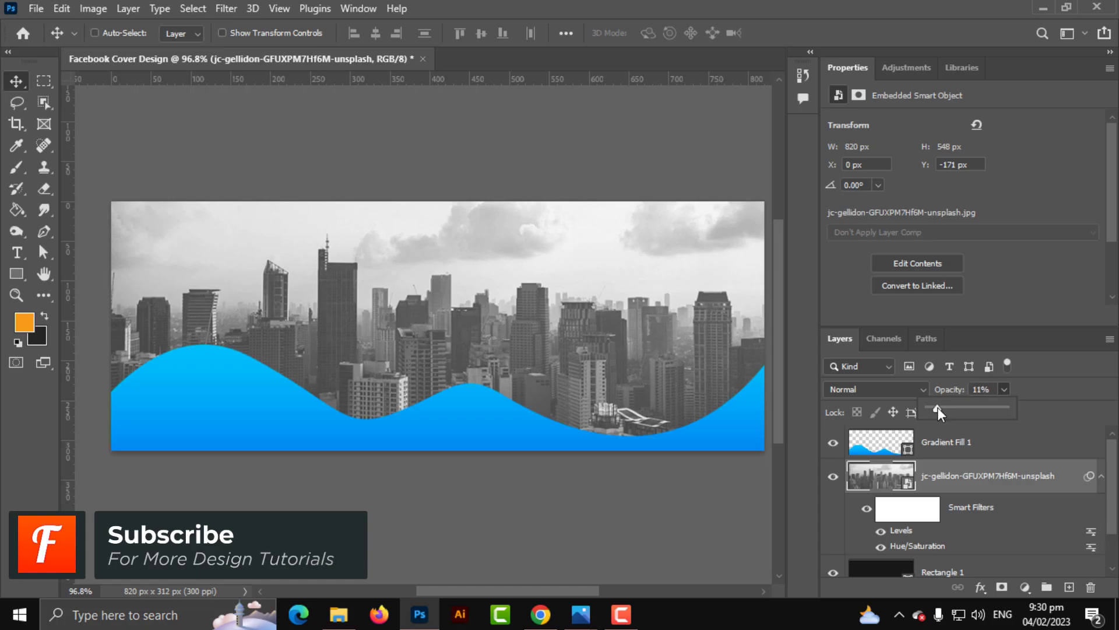
pyautogui.moveTo(938, 407); pyautogui.dragTo(935, 408)
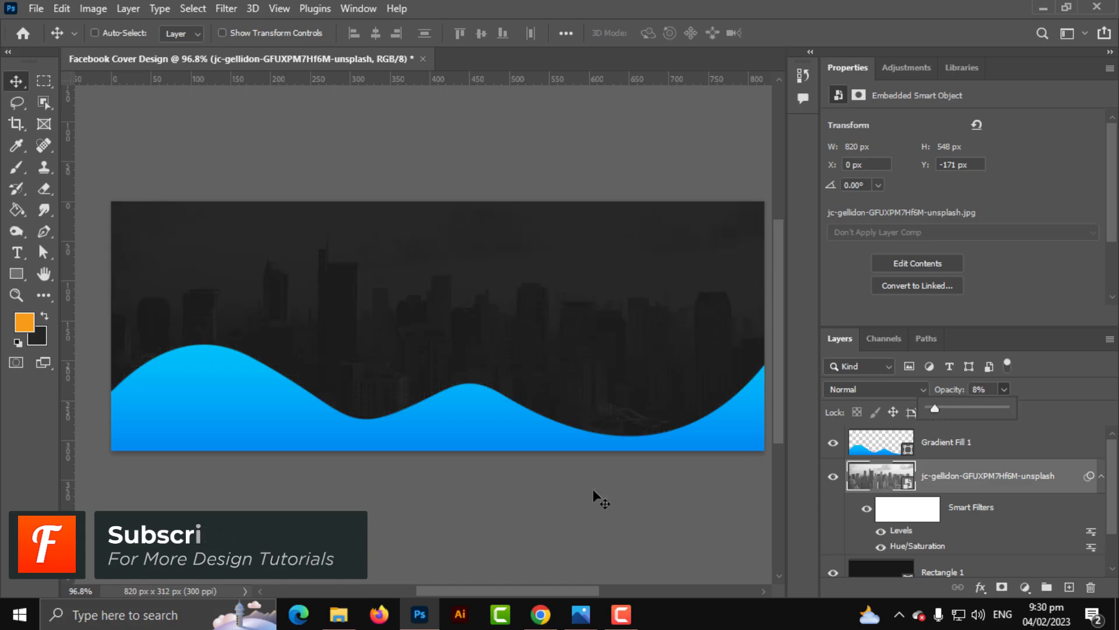
pyautogui.hotkey('ctrl', '1')
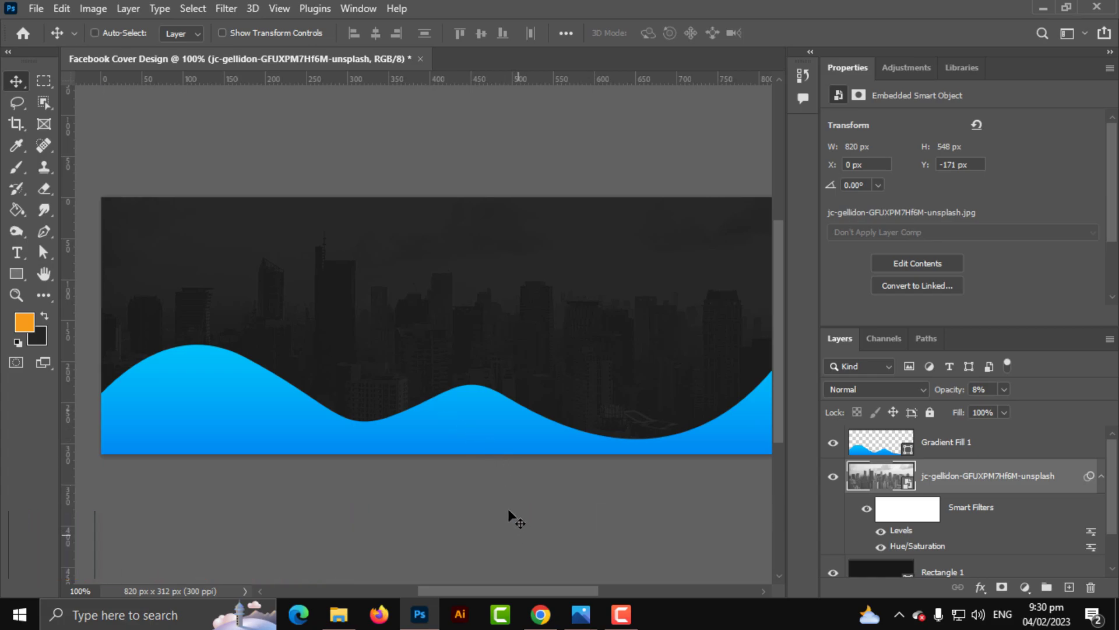
# - Place the businessman PNG above the skyline layer on the right part of the cover, at X 562 px, Y 10 px
pyautogui.scroll(1, 402, 471)
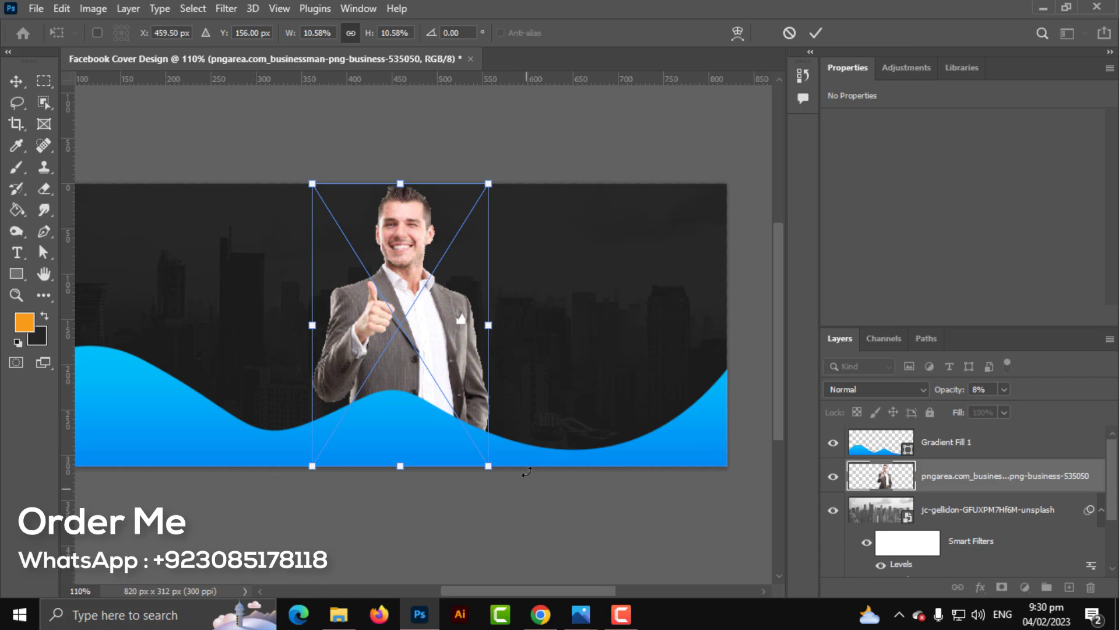
pyautogui.moveTo(467, 366); pyautogui.dragTo(642, 380)
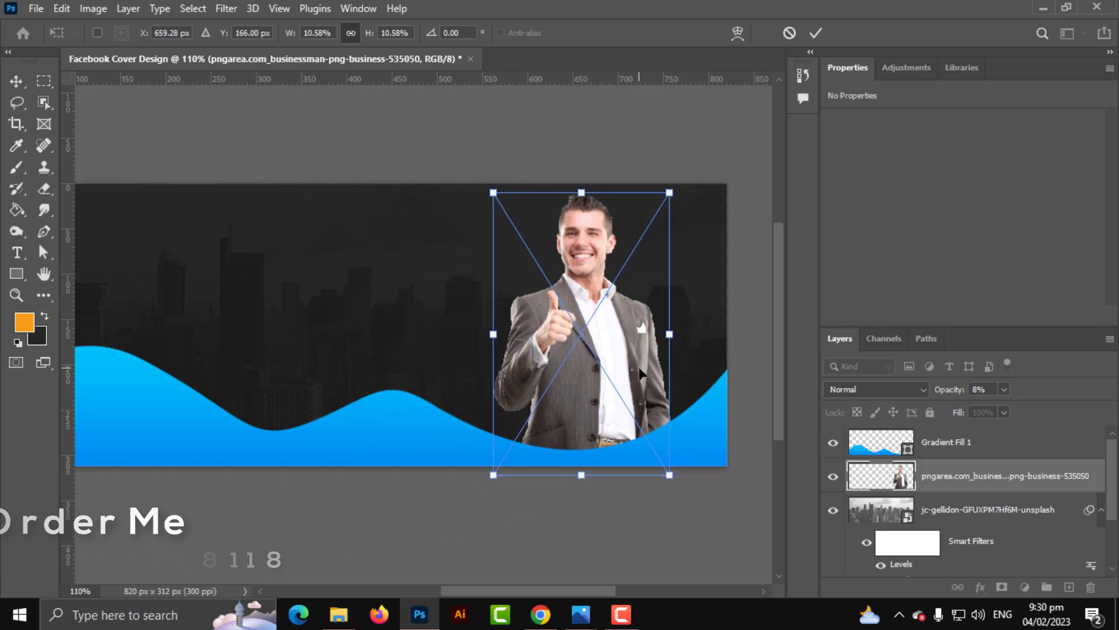
pyautogui.press('Return')
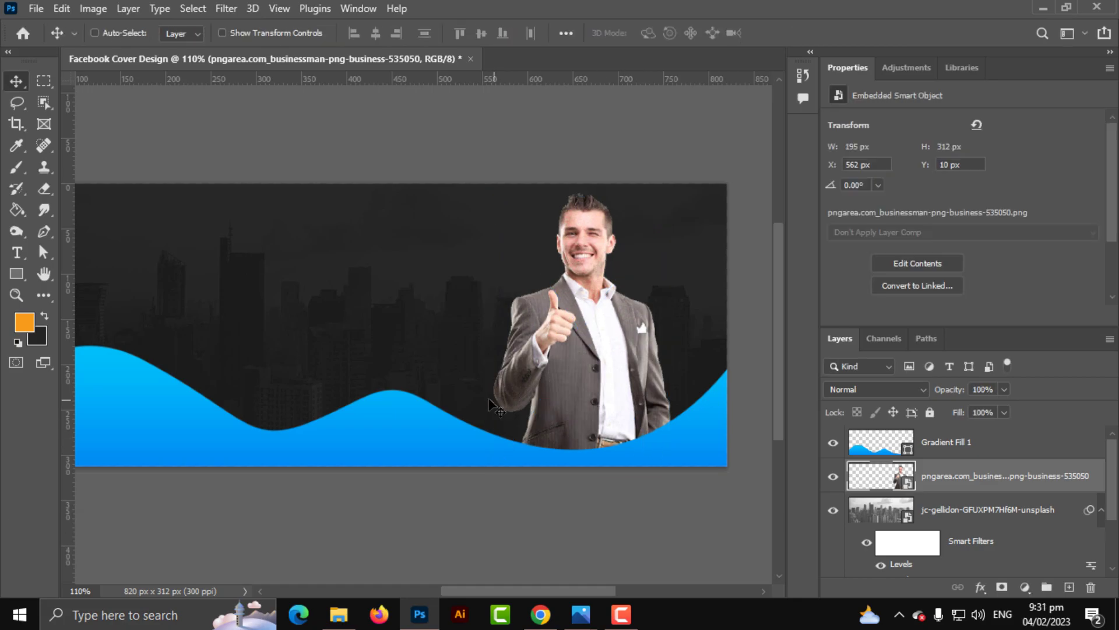
# - Shift the businessman image slightly left and down to X 546 px, Y 23 px
pyautogui.scroll(-1, 475, 404)
pyautogui.scroll(-1, 625, 376)
pyautogui.hscroll(-2, 668, 383)
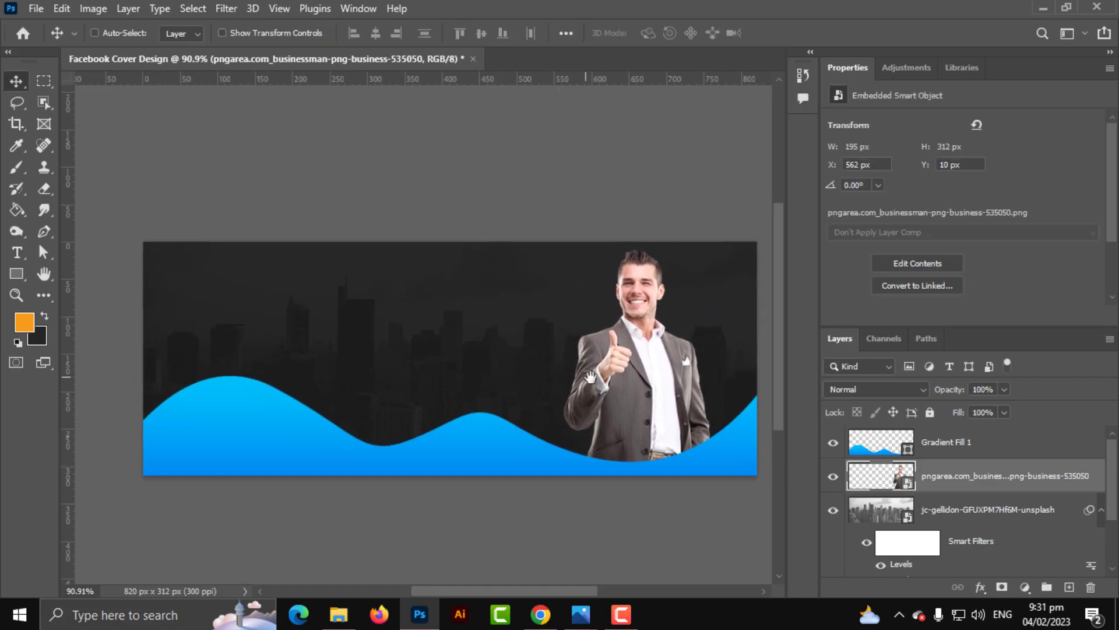
pyautogui.moveTo(668, 383); pyautogui.dragTo(664, 391)
pyautogui.scroll(2, 379, 353)
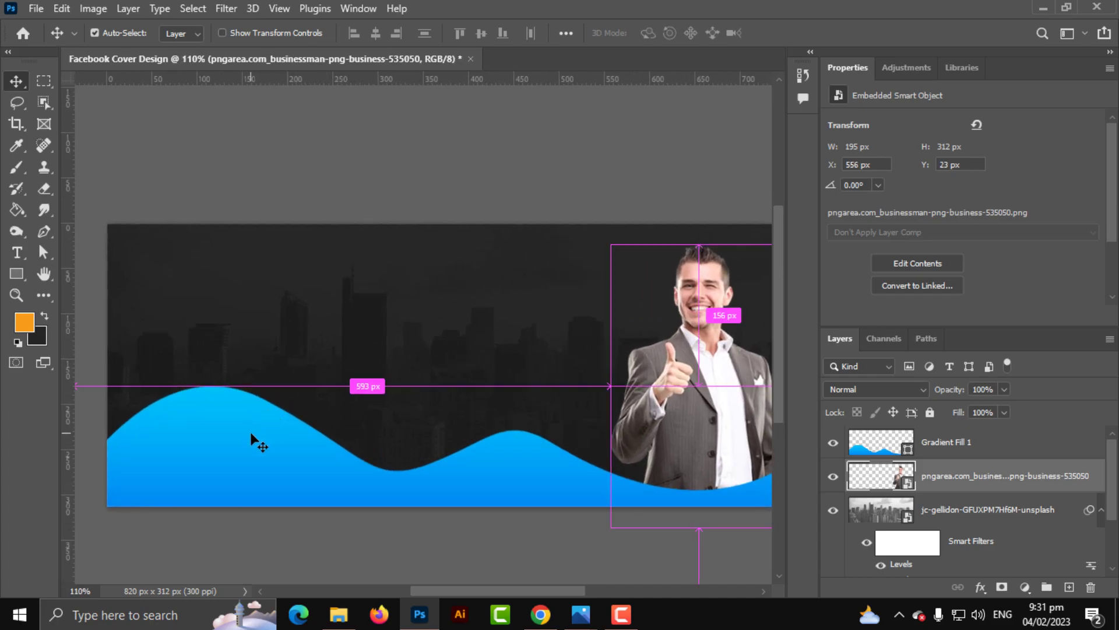
pyautogui.hotkey('ctrl', 't')
pyautogui.scroll(-4, 267, 435)
pyautogui.press('Return')
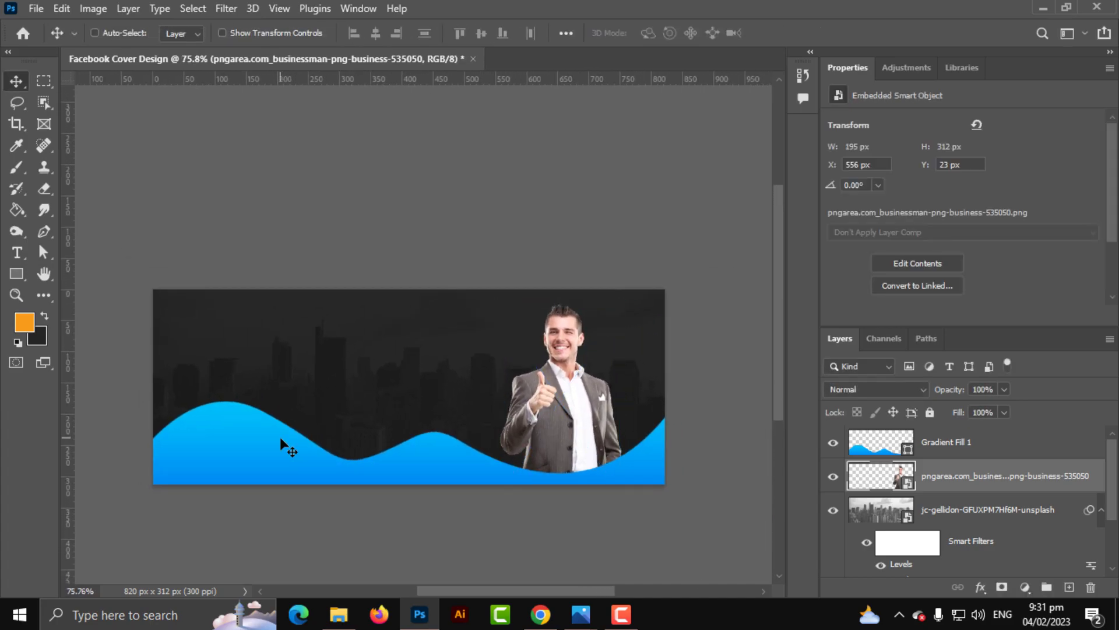
pyautogui.hotkey('shift', 'Left')
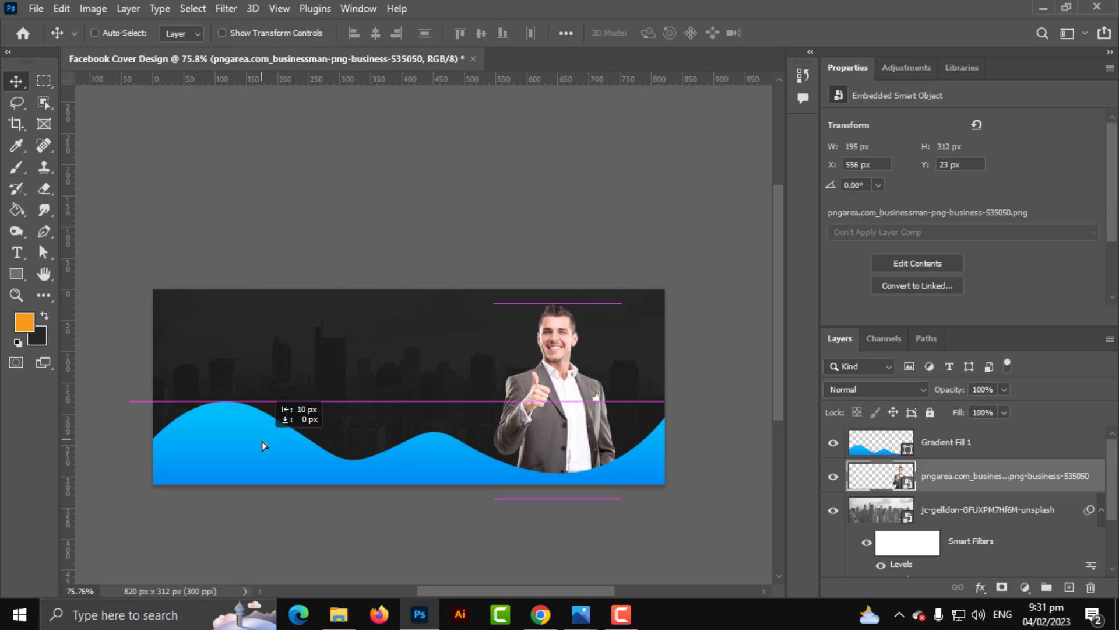
pyautogui.press('ctrl')
pyautogui.hotkey('ctrl', '+')
pyautogui.moveTo(438, 412); pyautogui.dragTo(442, 361)
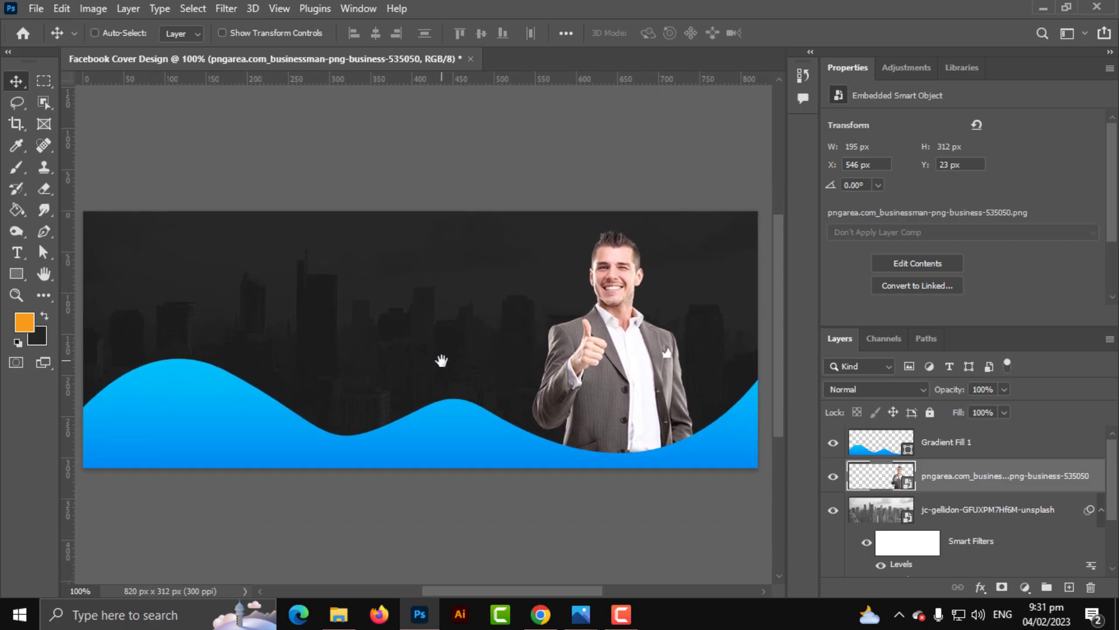
# - Add the three-line text "DIGITAL / MARKETING / AGENCY" above the wave's left crest
pyautogui.scroll(1, 262, 350)
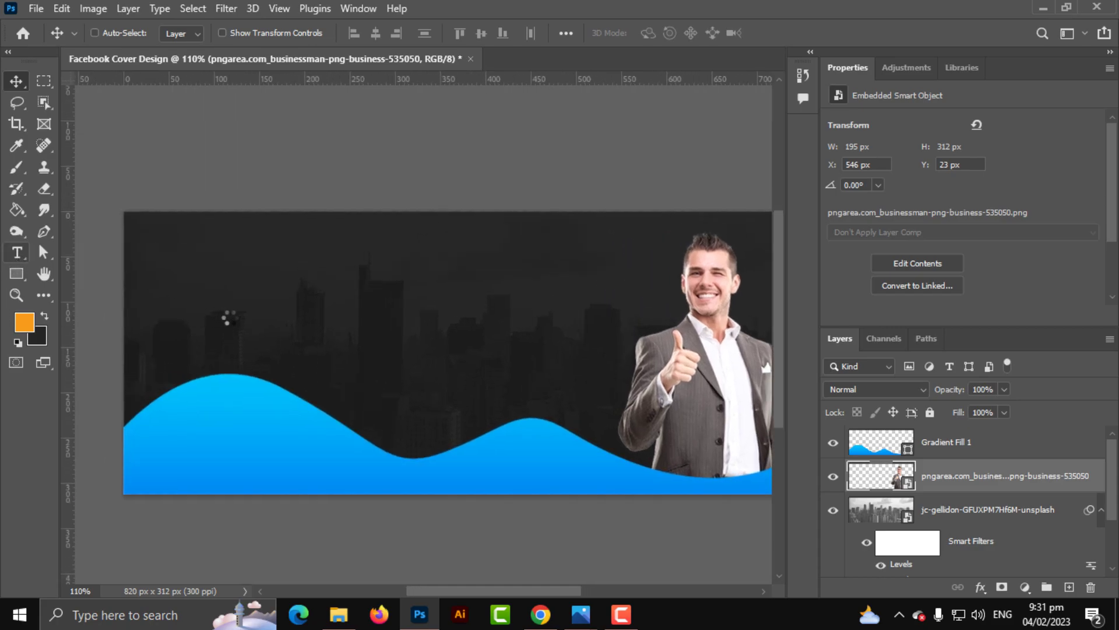
pyautogui.click(231, 318)
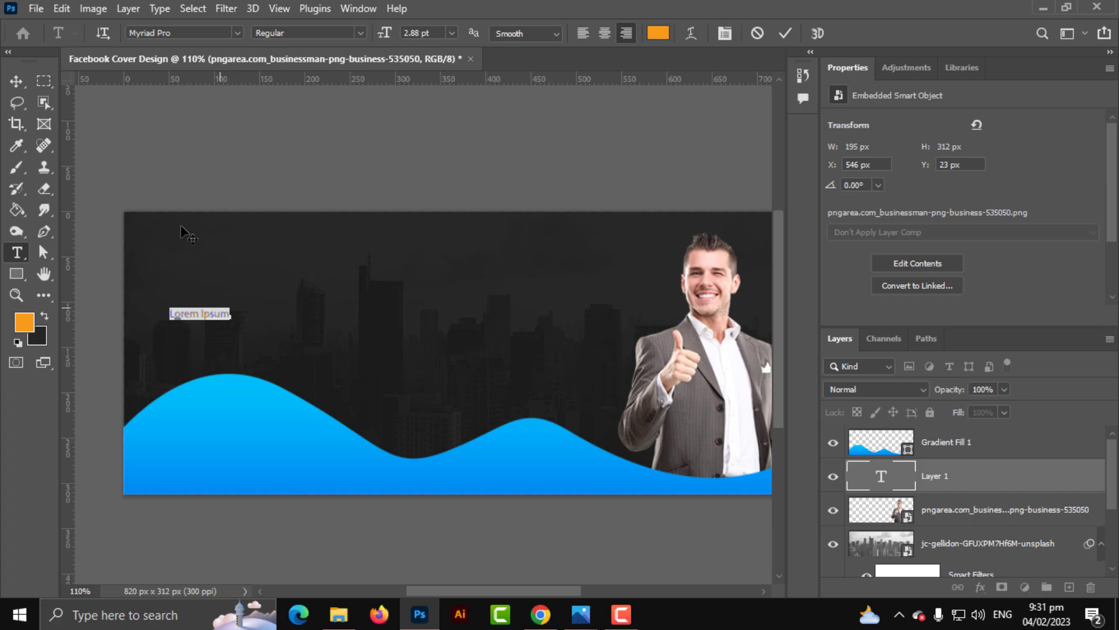
pyautogui.write('BIGITAL')
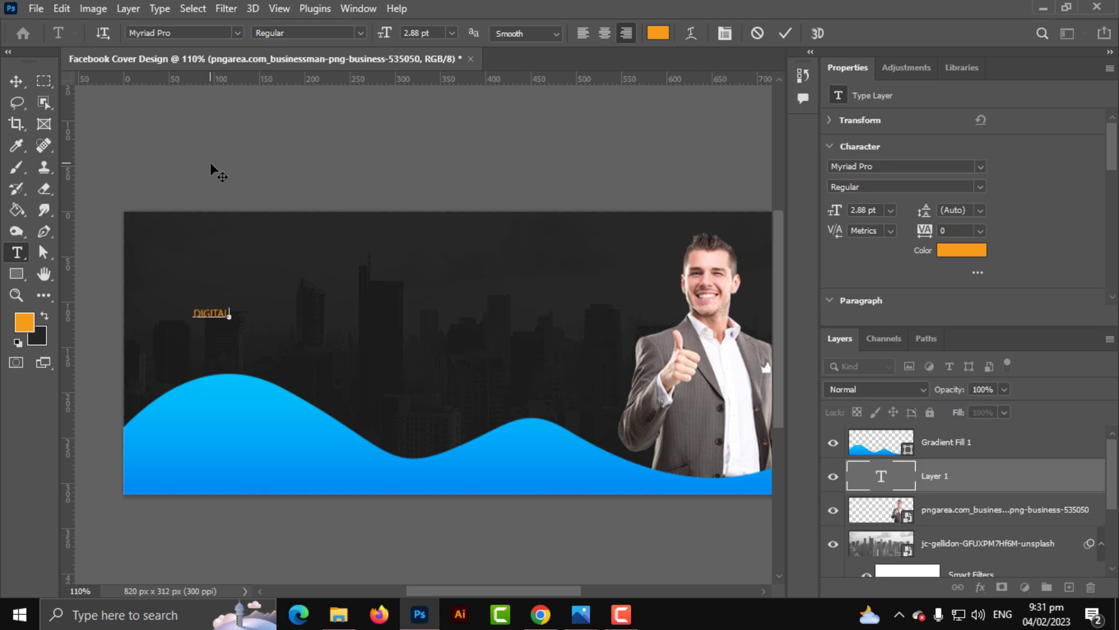
pyautogui.press('Return')
pyautogui.write('MARKETING')
pyautogui.press('Return')
pyautogui.write('AGENCY')
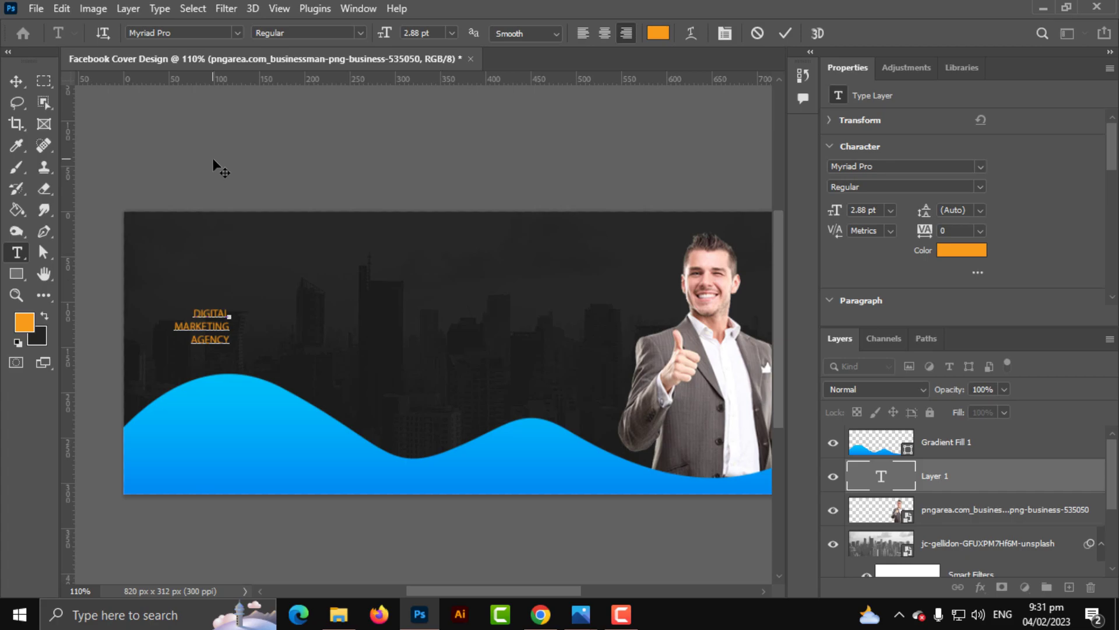
# - Left-align all three lines of the heading text
pyautogui.click(583, 33)
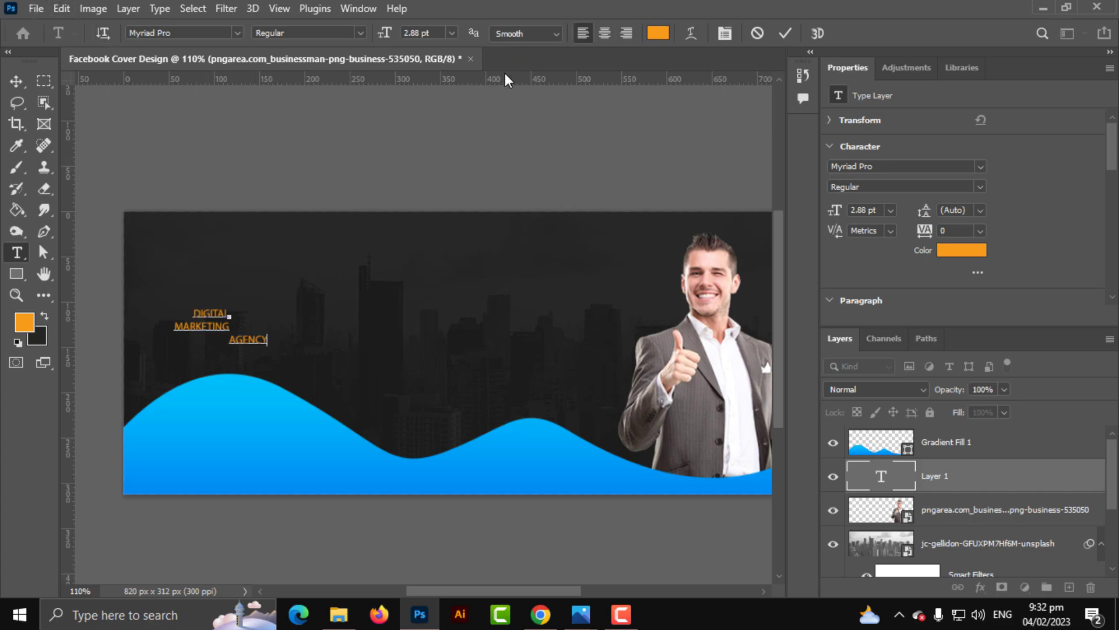
pyautogui.hotkey('ctrl', 'a')
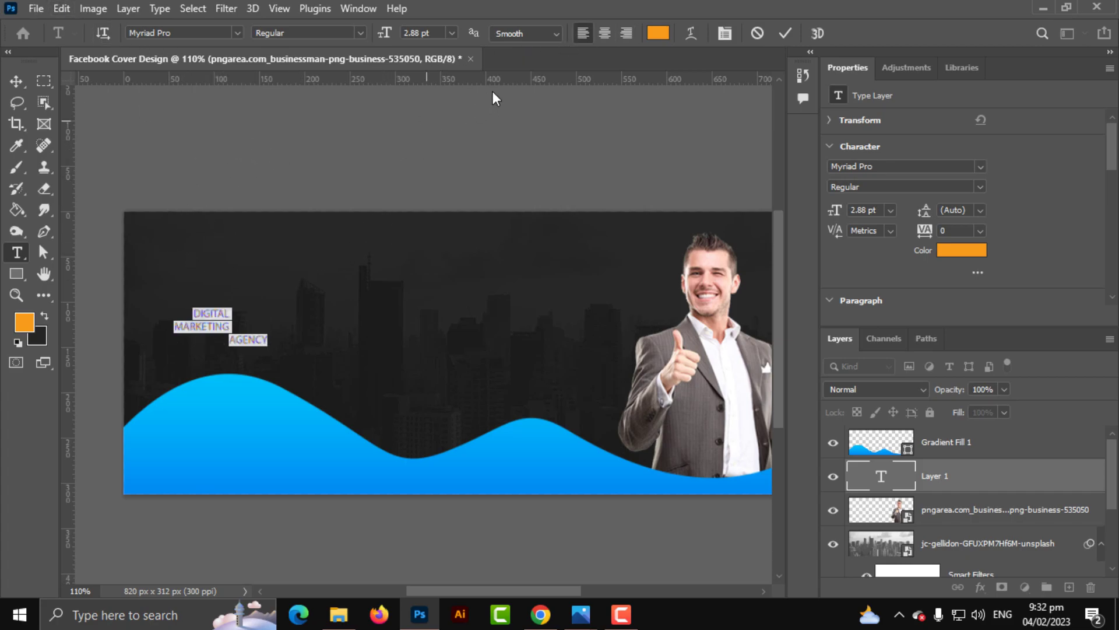
pyautogui.click(583, 34)
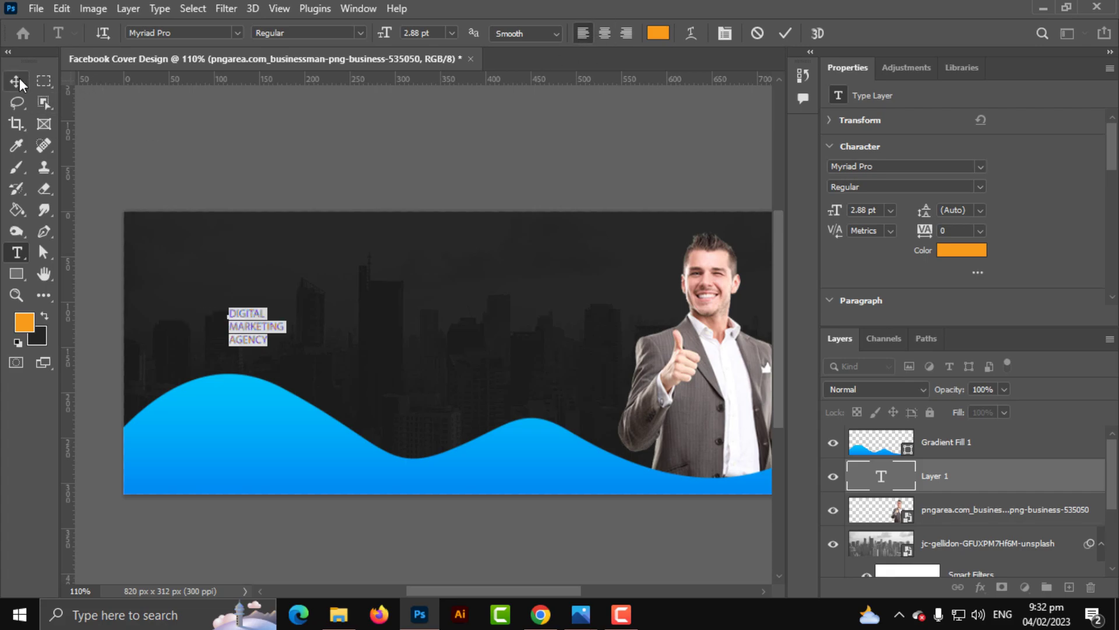
# - Set the heading text's font to Montserrat ExtraBold
pyautogui.click(238, 32)
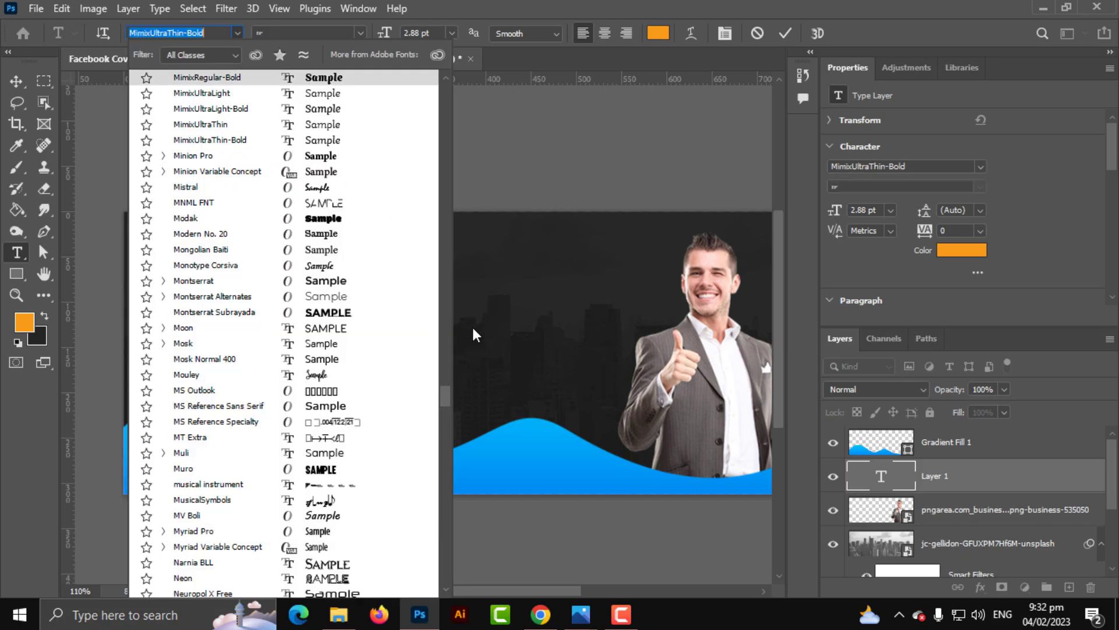
pyautogui.moveTo(441, 392); pyautogui.dragTo(419, 84)
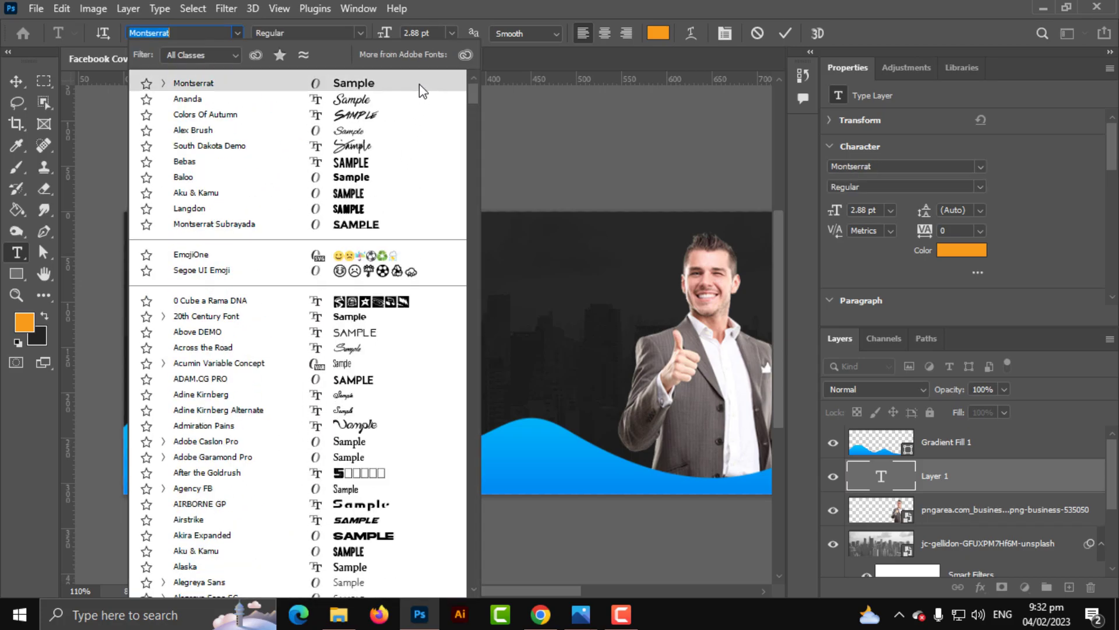
pyautogui.click(410, 88)
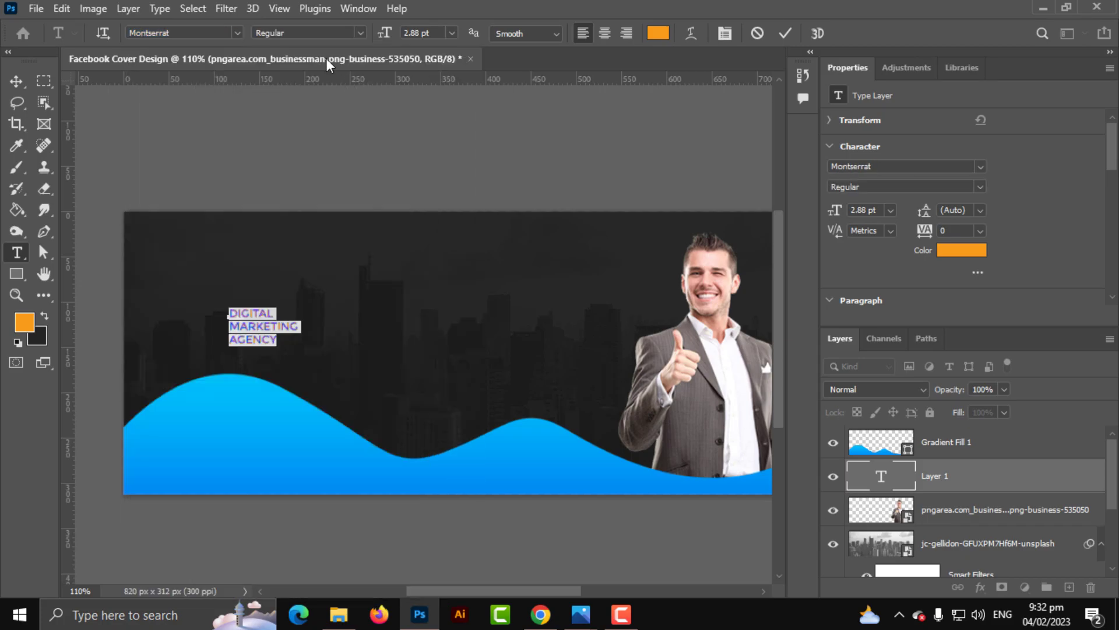
pyautogui.click(359, 34)
pyautogui.click(371, 247)
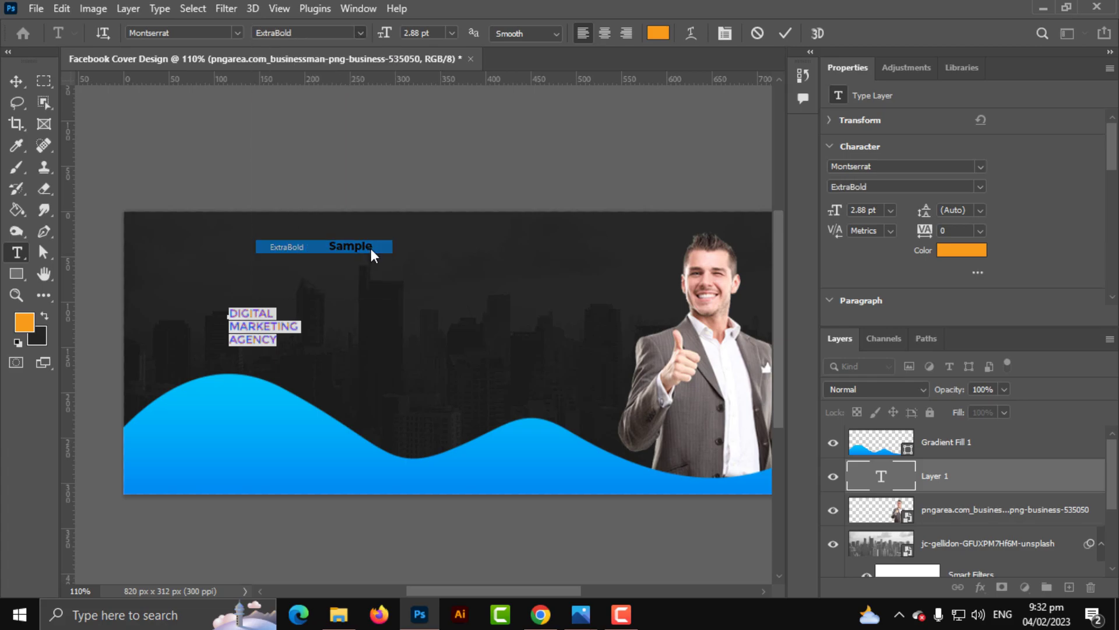
pyautogui.click(16, 82)
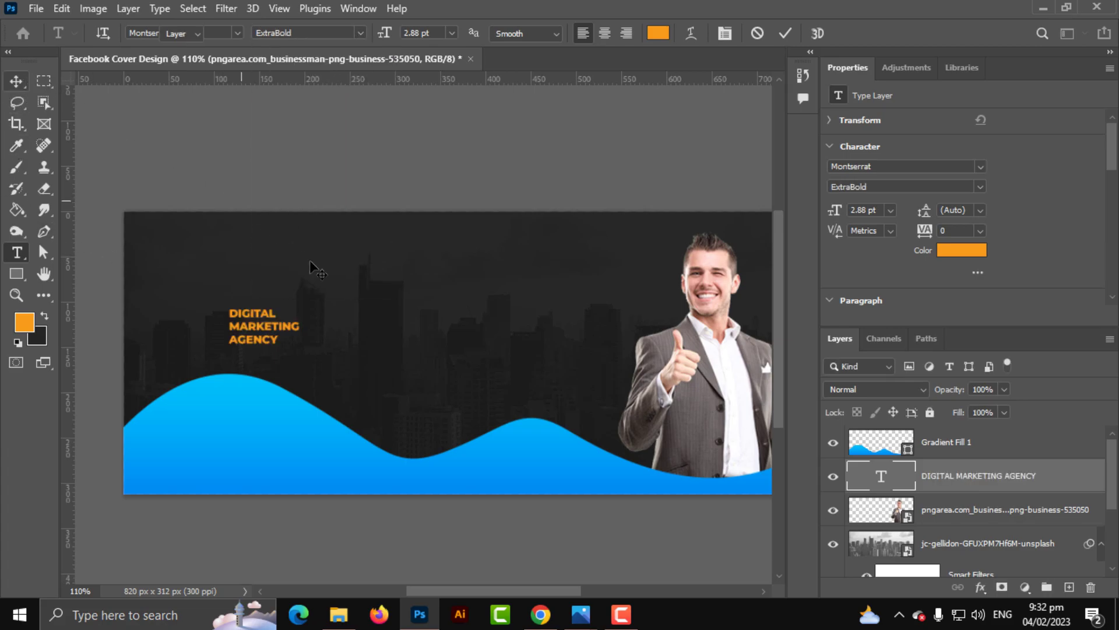
# - Scale the heading to about 282.5%, centre it at about X 163 px, Y 110 px, and move its layer above Gradient Fill 1
pyautogui.hotkey('ctrl', 't')
pyautogui.moveTo(301, 326); pyautogui.dragTo(436, 344)
pyautogui.moveTo(363, 361); pyautogui.dragTo(298, 361)
pyautogui.moveTo(302, 366); pyautogui.dragTo(304, 343)
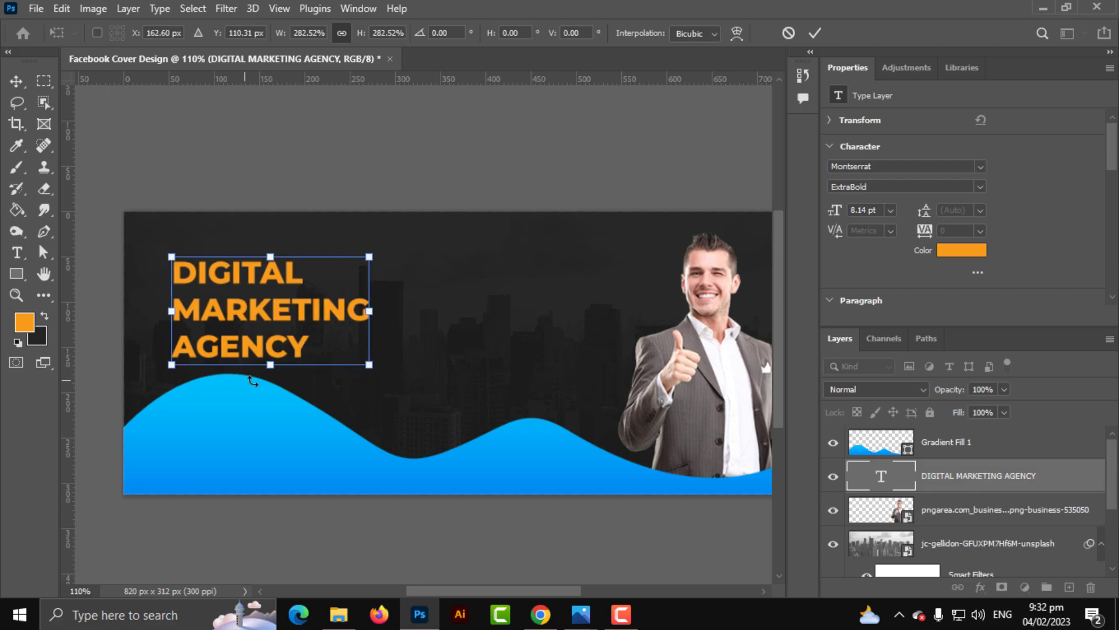
pyautogui.press('Return')
pyautogui.moveTo(926, 476); pyautogui.dragTo(927, 442)
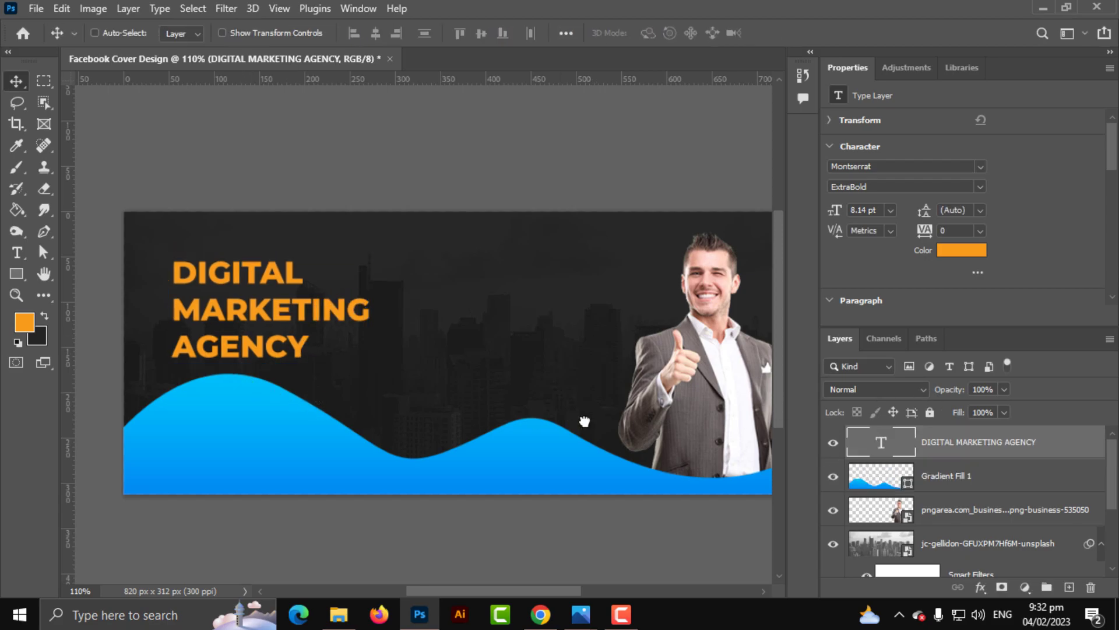
# - Change the colour of the whole heading text to white, ffffff
pyautogui.scroll(3, 98, 305)
pyautogui.moveTo(415, 336); pyautogui.dragTo(499, 330)
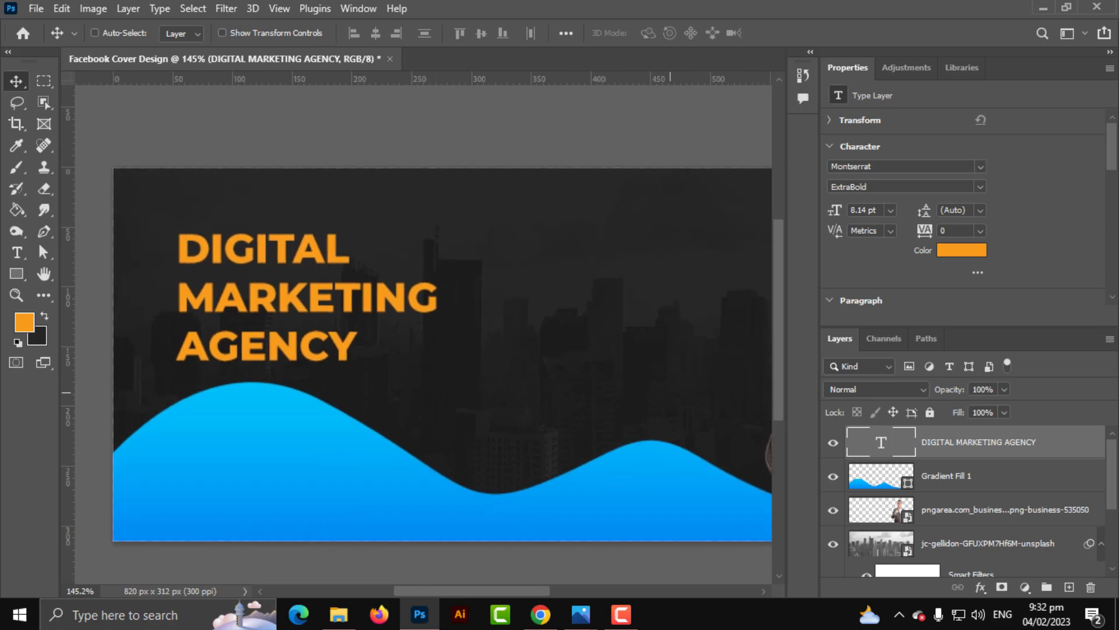
pyautogui.click(965, 257)
pyautogui.write('ffffff')
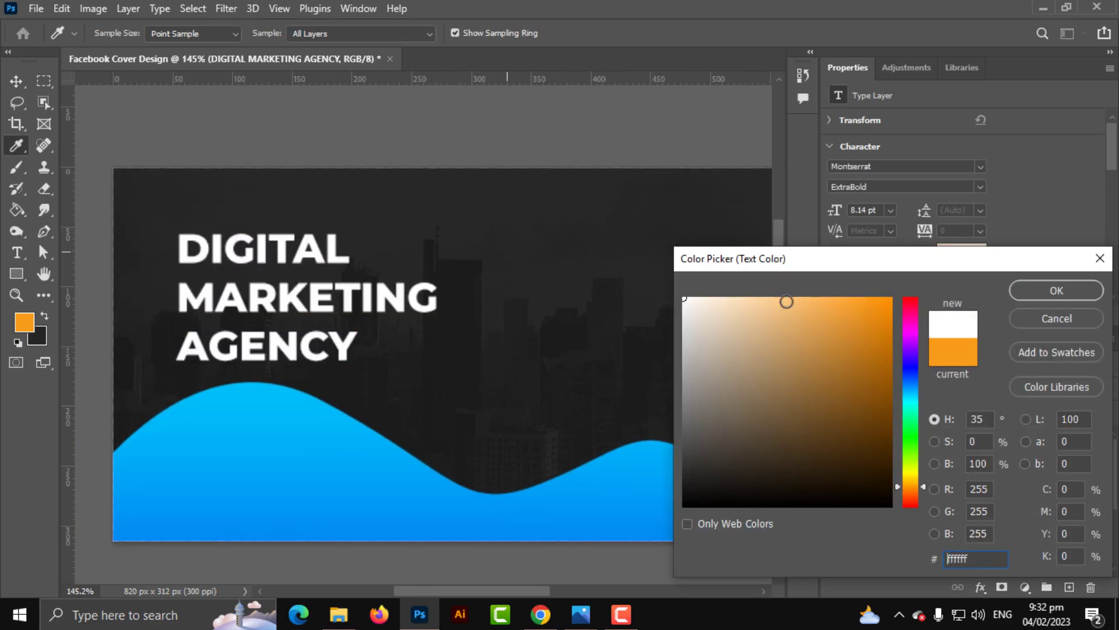
pyautogui.click(1059, 284)
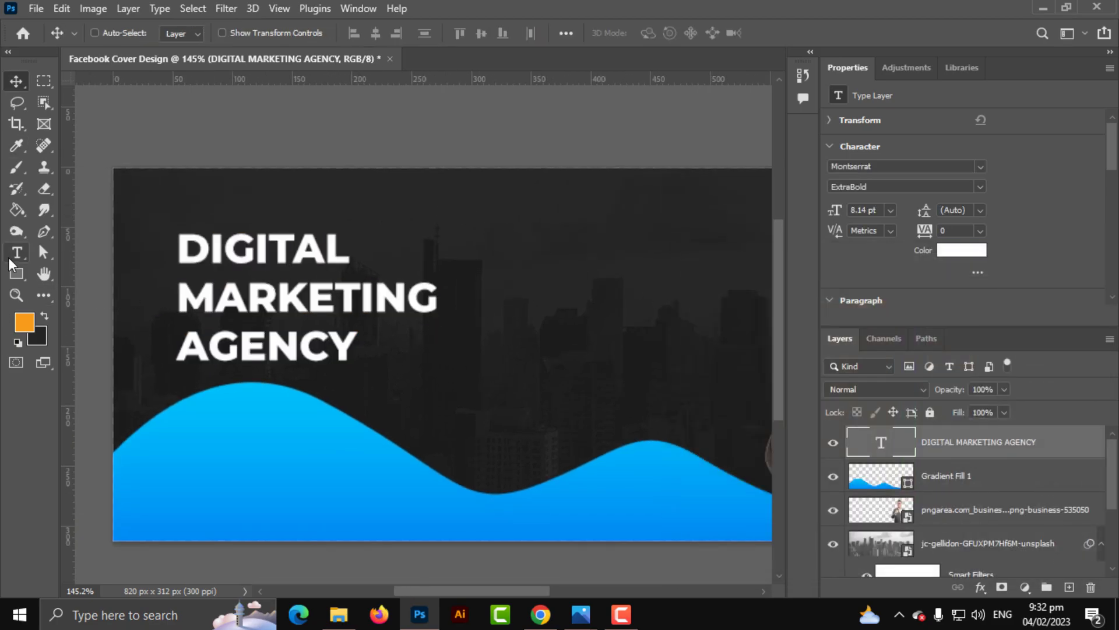
# - Recolour the word "MARKETING" with the light blue 00b8f9 sampled from the wave
pyautogui.click(16, 254)
pyautogui.doubleClick(325, 297)
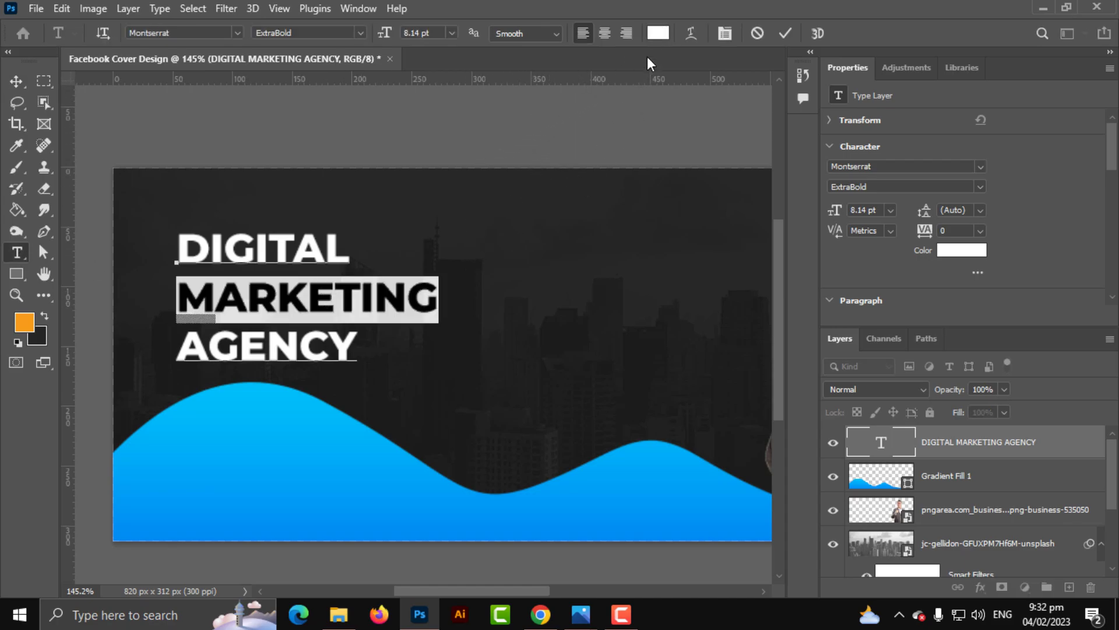
pyautogui.click(658, 33)
pyautogui.click(283, 398)
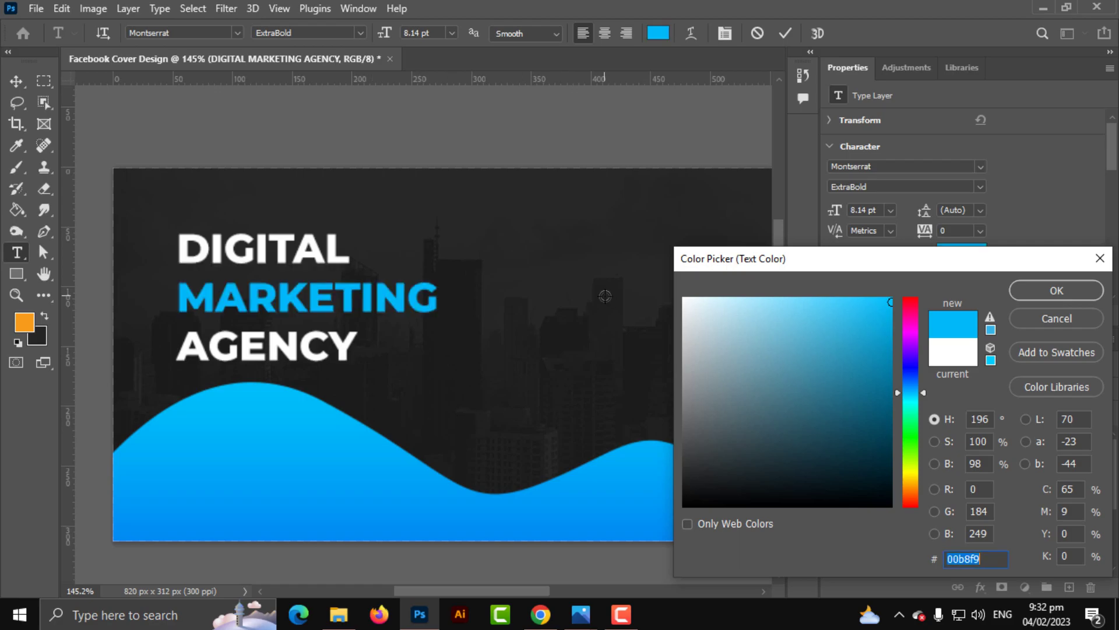
pyautogui.click(1057, 290)
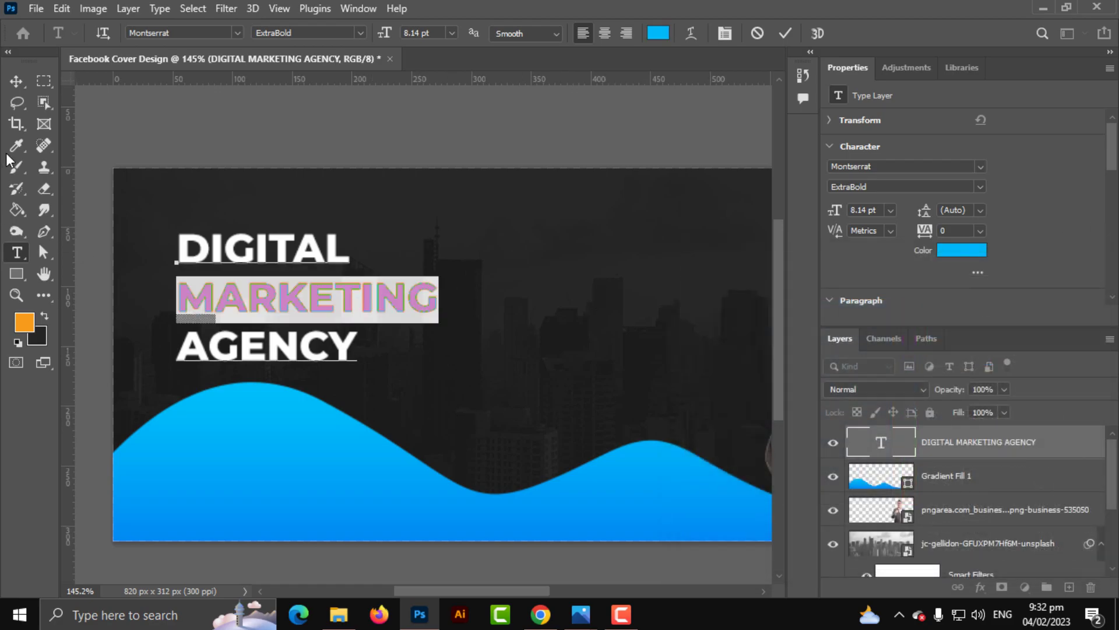
pyautogui.click(16, 86)
# - Skew the Gradient Fill 1 wave horizontally by about 39.34° and stretch its width to about 122.57%
pyautogui.scroll(-3, 401, 441)
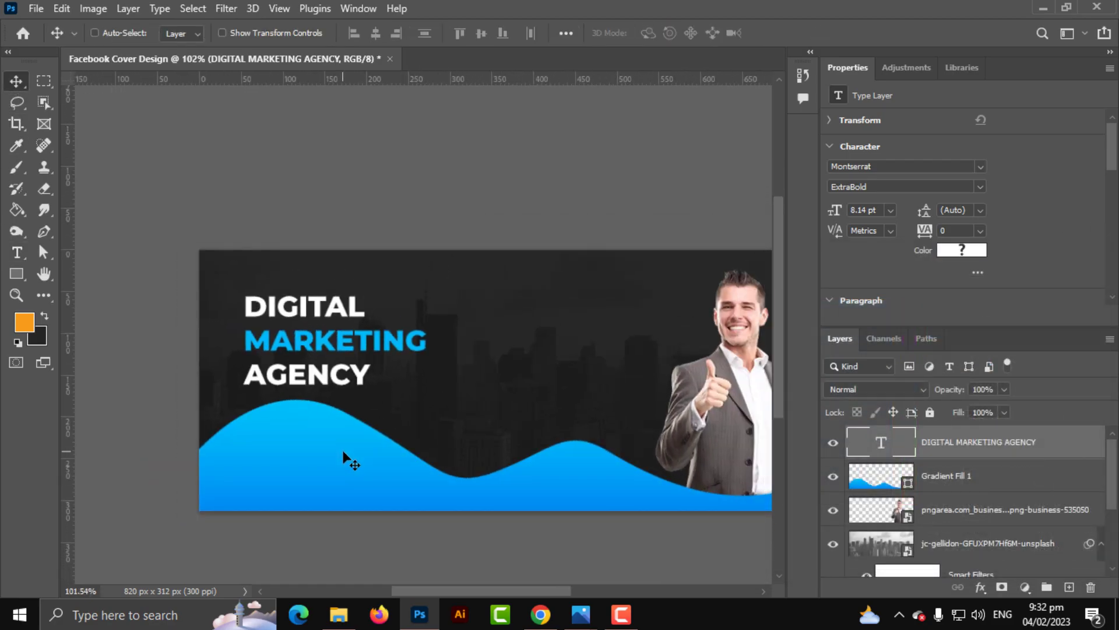
pyautogui.hotkey('ctrl', 't')
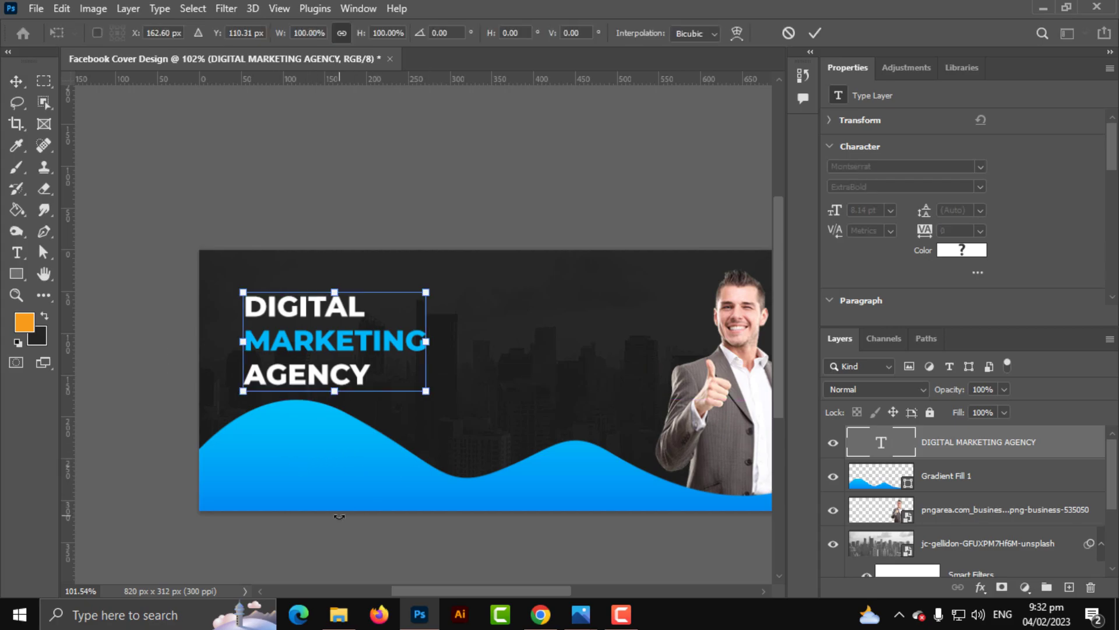
pyautogui.press('Return')
pyautogui.click(949, 478)
pyautogui.hotkey('ctrl', 't')
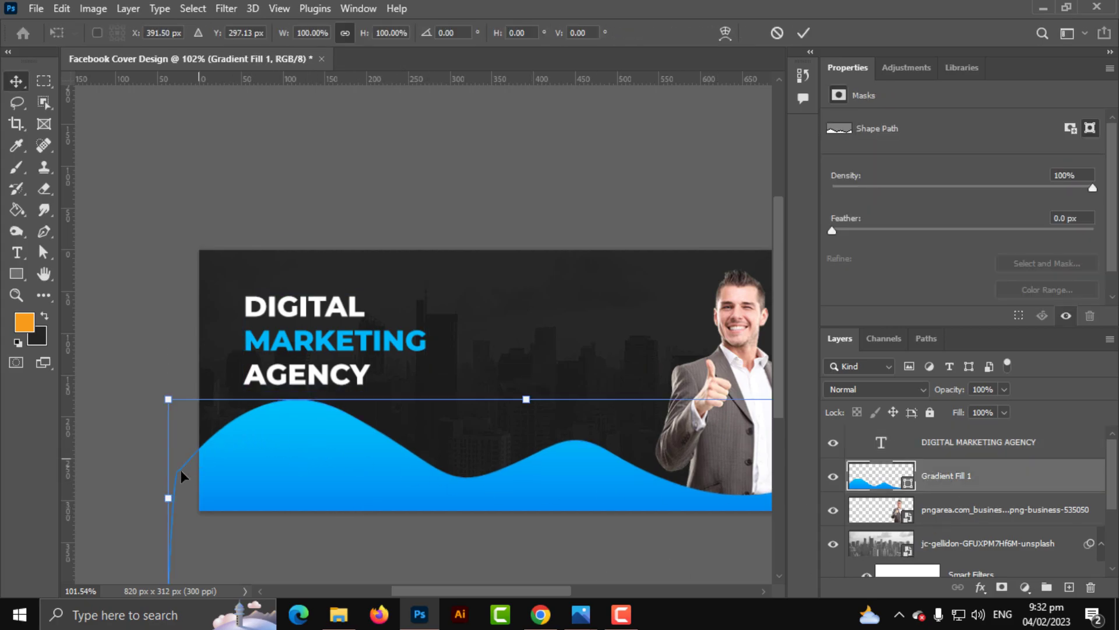
pyautogui.moveTo(170, 412); pyautogui.dragTo(501, 461)
pyautogui.moveTo(615, 479); pyautogui.dragTo(128, 411)
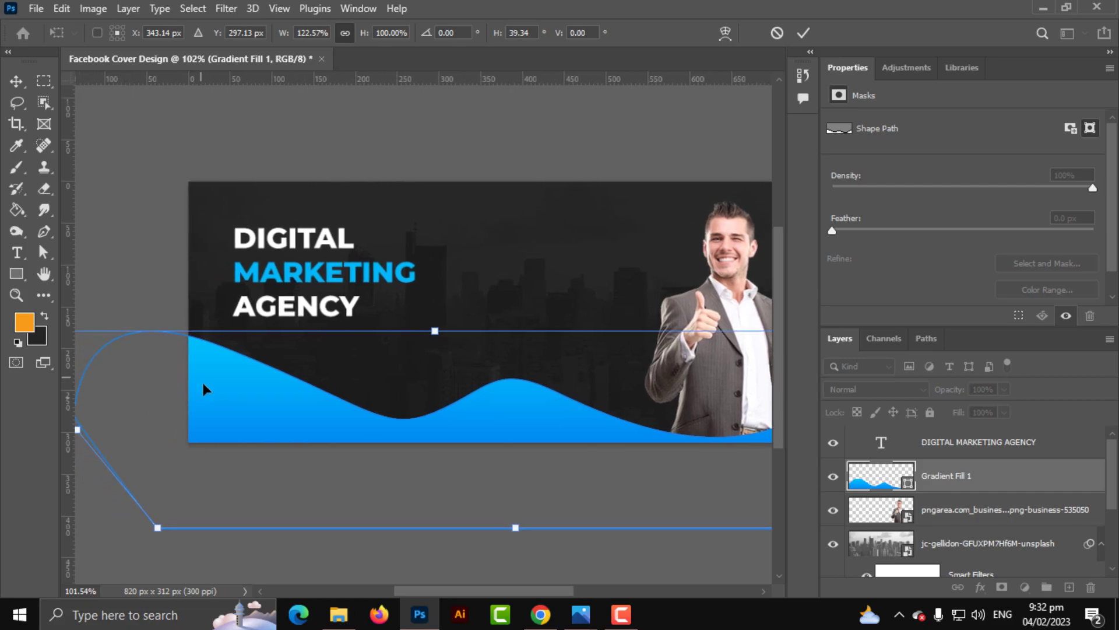
pyautogui.press('Return')
# - Nudge the wave shape up by about 10 px
pyautogui.scroll(5, 233, 408)
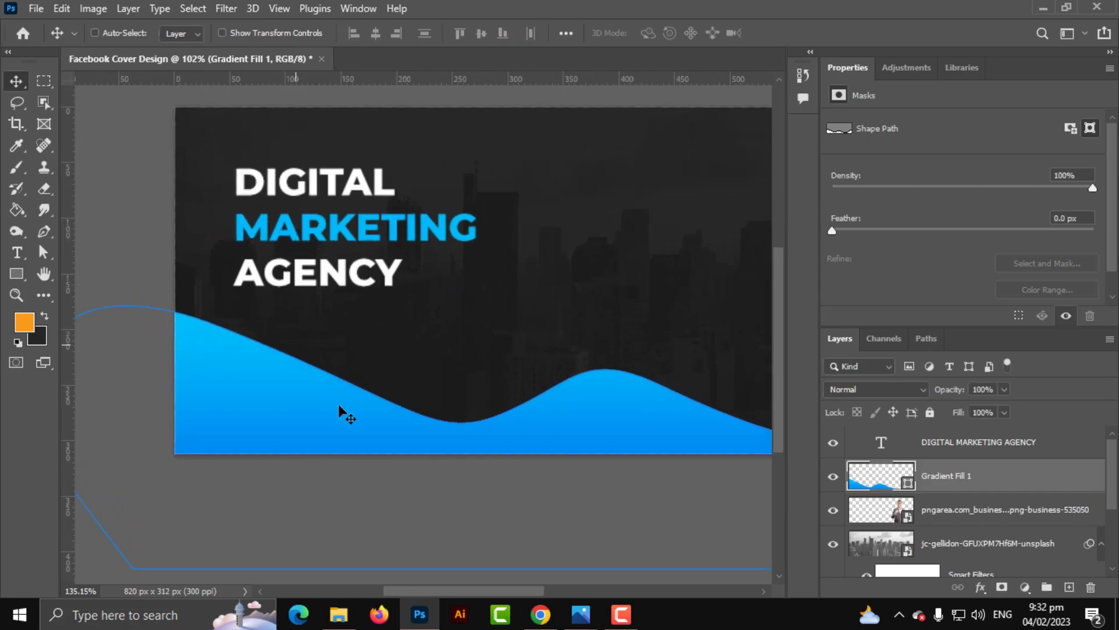
pyautogui.scroll(-5, 315, 415)
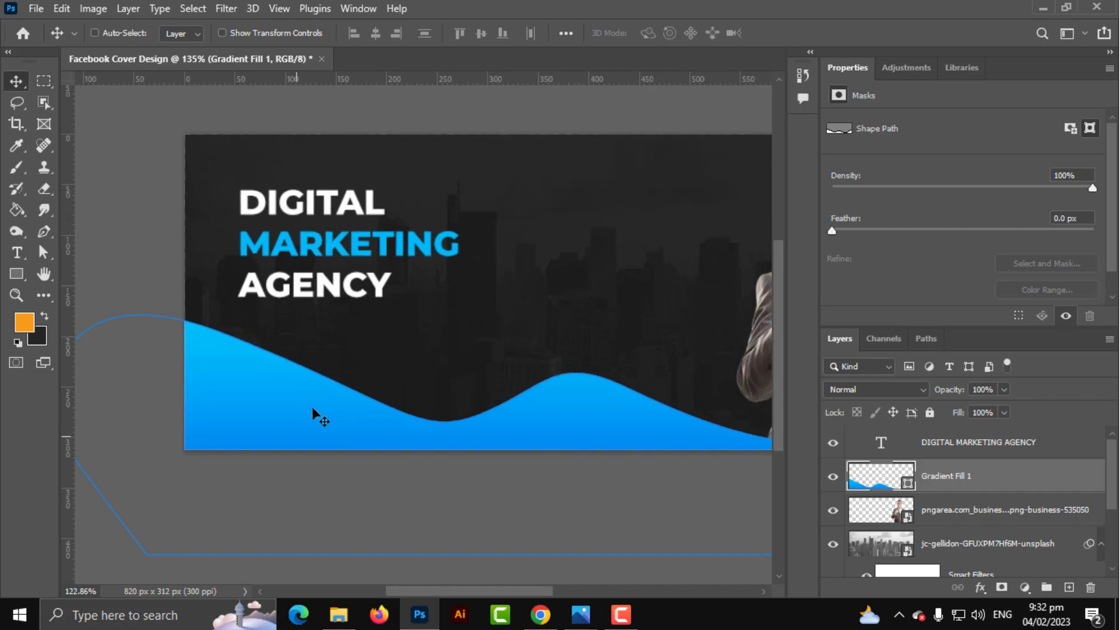
pyautogui.scroll(-2, 351, 392)
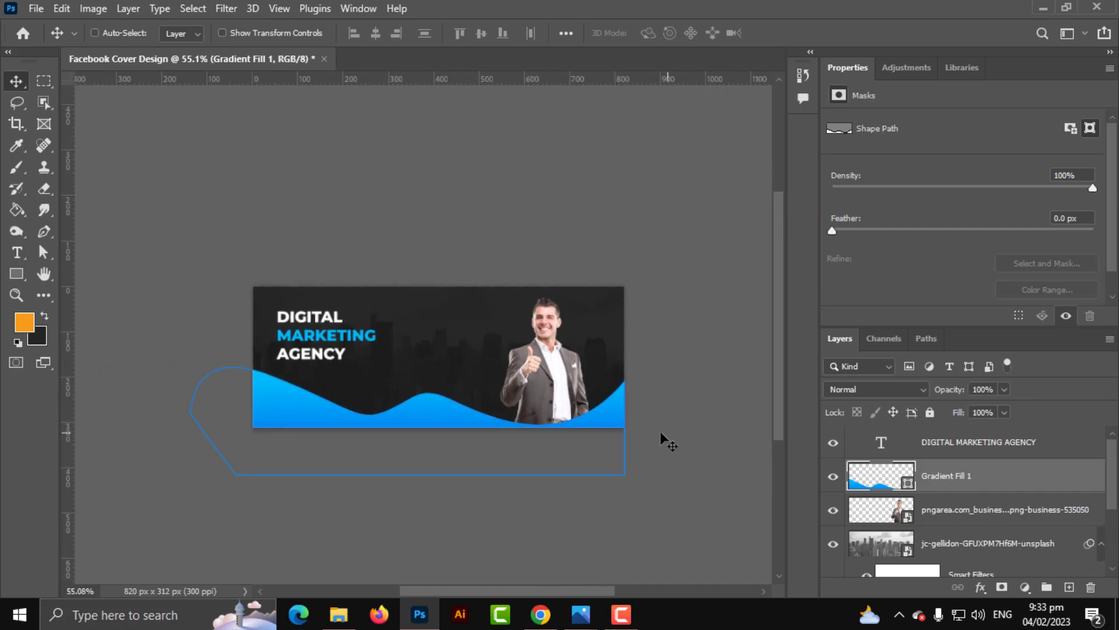
pyautogui.scroll(2, 462, 454)
pyautogui.moveTo(453, 443); pyautogui.dragTo(453, 442)
pyautogui.scroll(2, 417, 449)
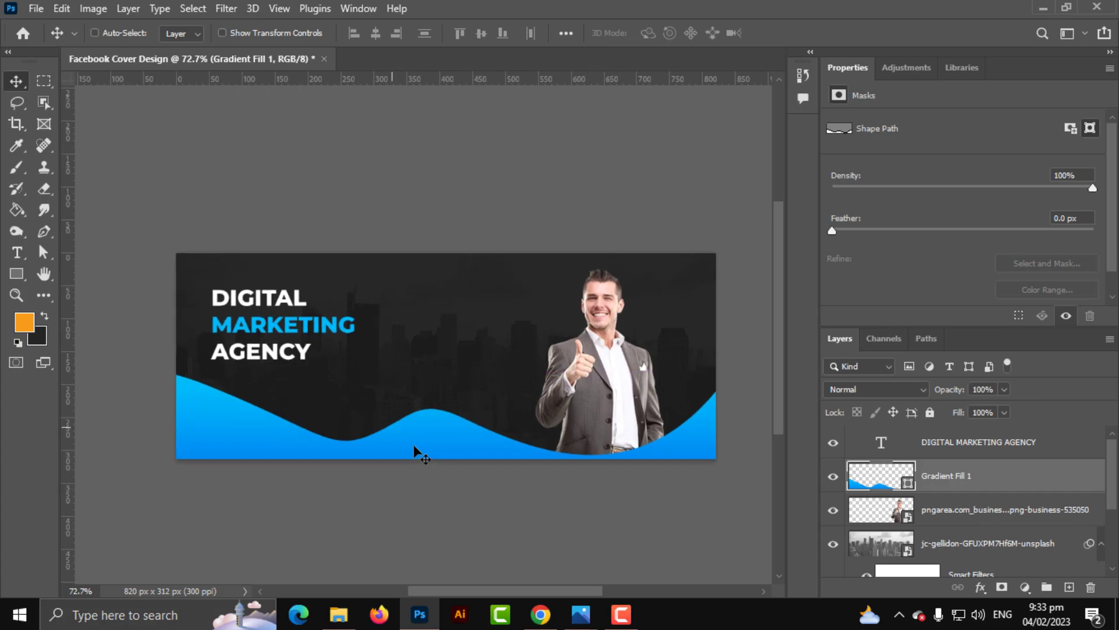
pyautogui.press('Up')
pyautogui.press('Up')
pyautogui.press('Up')
pyautogui.press('Up')
pyautogui.press('Up')
pyautogui.press('Up')
pyautogui.press('Up')
pyautogui.press('Up')
pyautogui.press('Up')
pyautogui.press('Up')
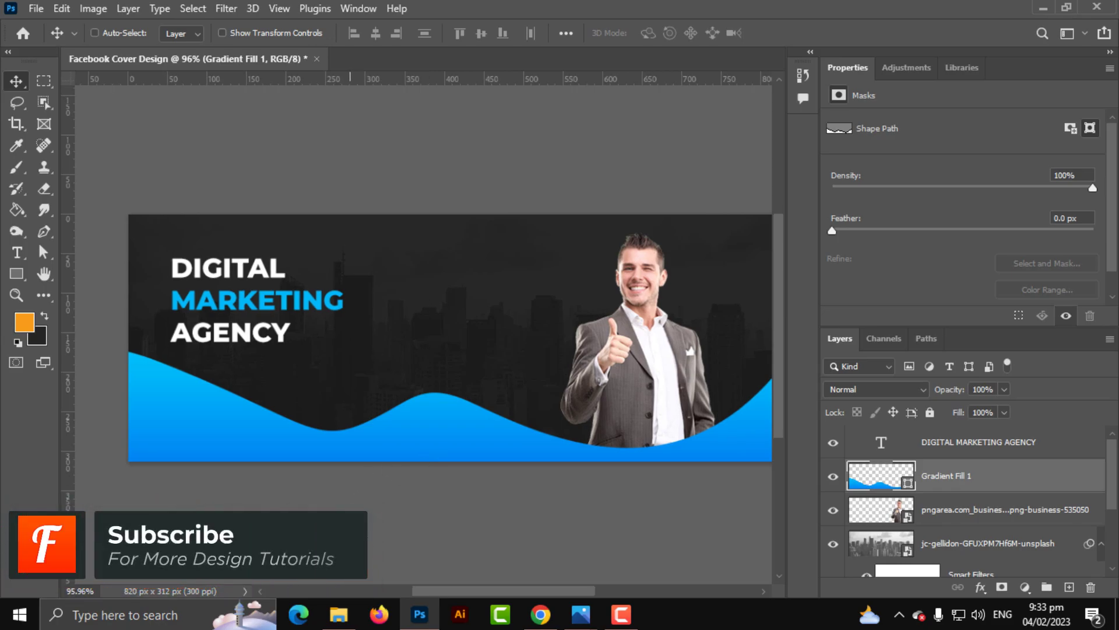
# - Try a 30° angle on the wave's linear gradient fill
pyautogui.hotkey('ctrl', '+')
pyautogui.hotkey('ctrl', '+')
pyautogui.hotkey('ctrl', '-')
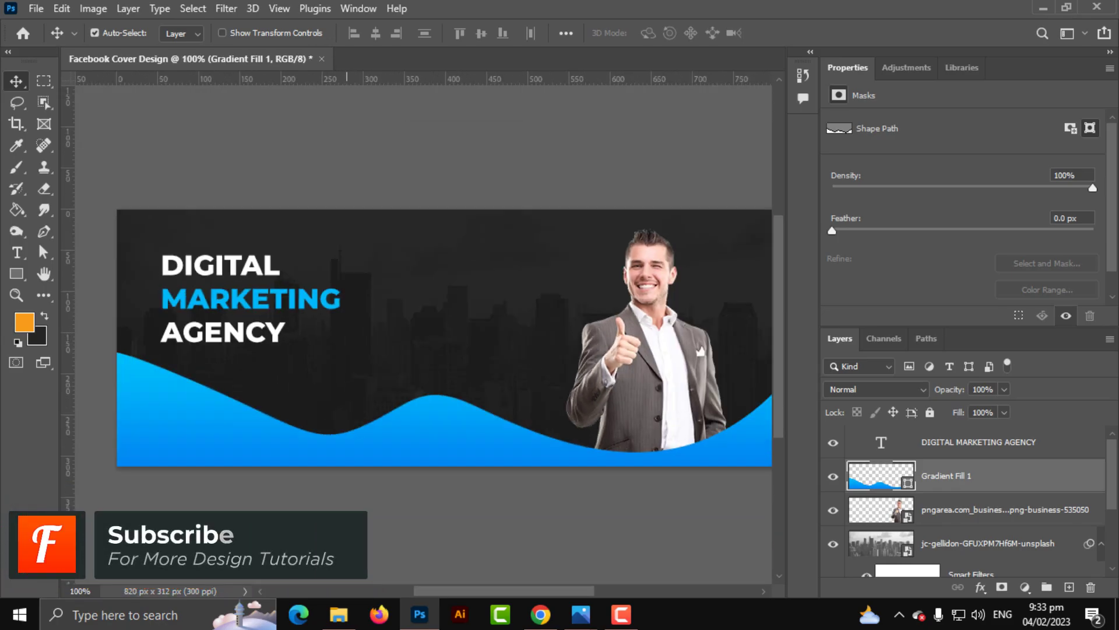
pyautogui.doubleClick(895, 491)
pyautogui.moveTo(431, 345); pyautogui.dragTo(495, 373)
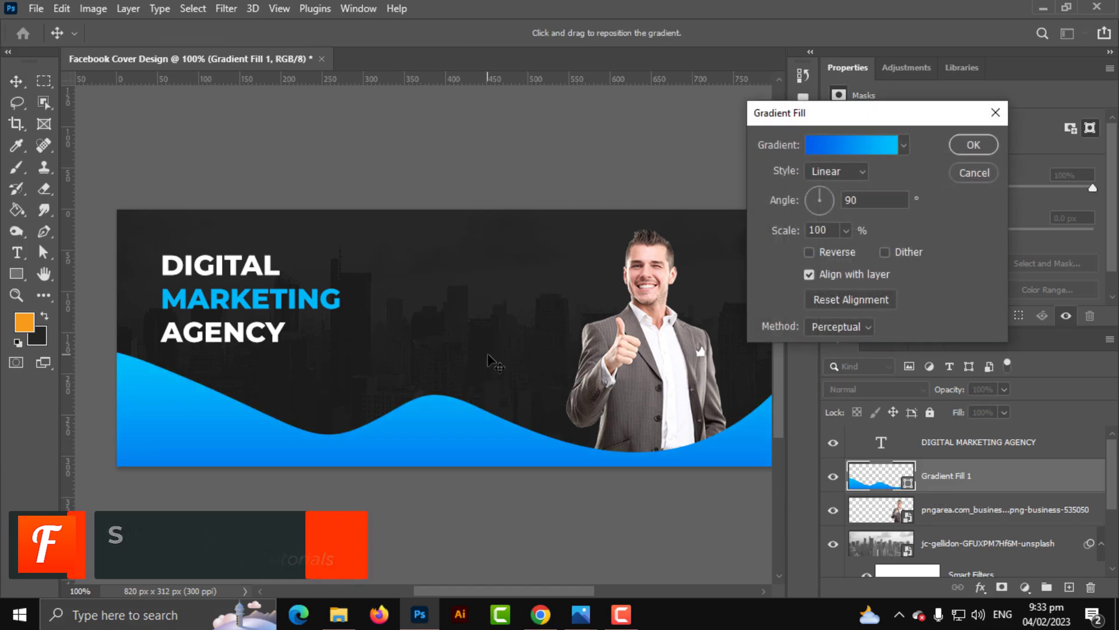
pyautogui.click(863, 199)
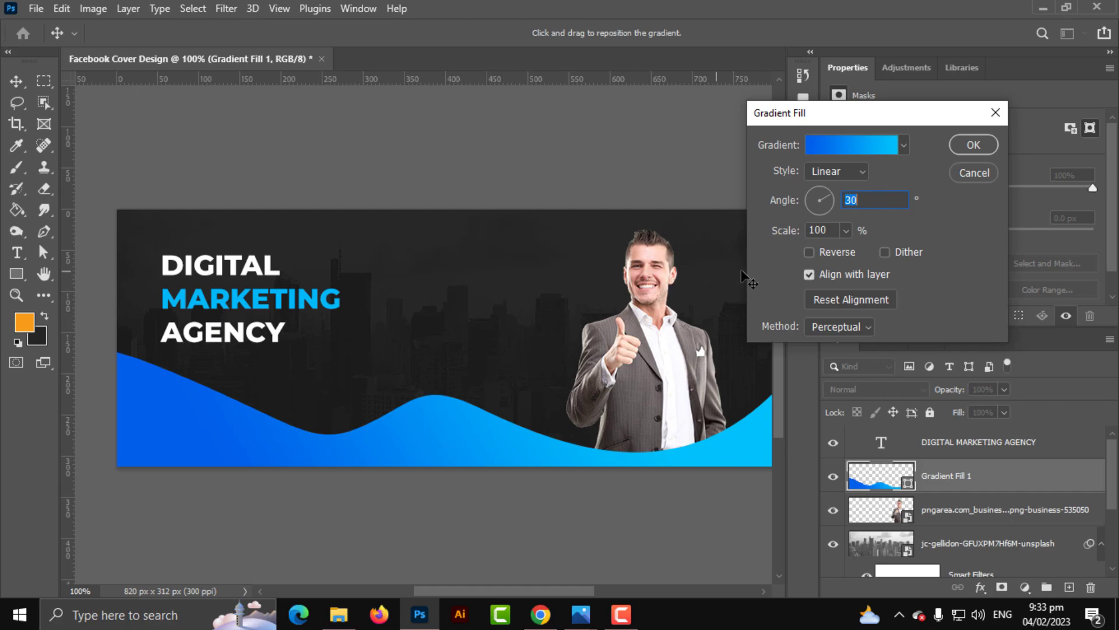
pyautogui.click(980, 171)
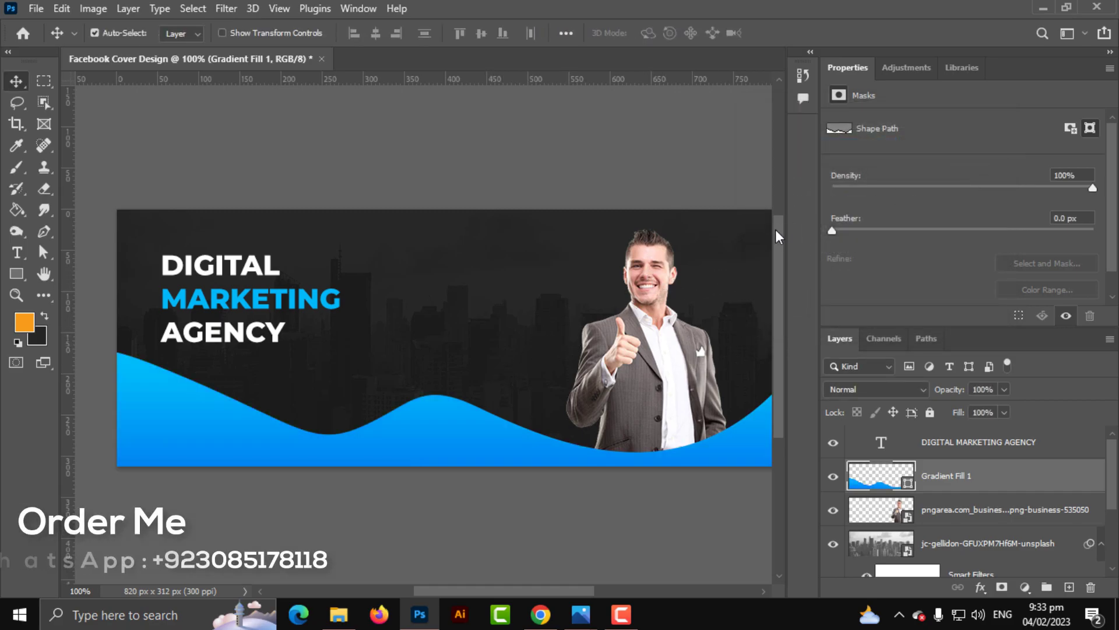
# - Undo the wave's upward nudge, skew and stretch
pyautogui.moveTo(182, 510); pyautogui.dragTo(205, 432)
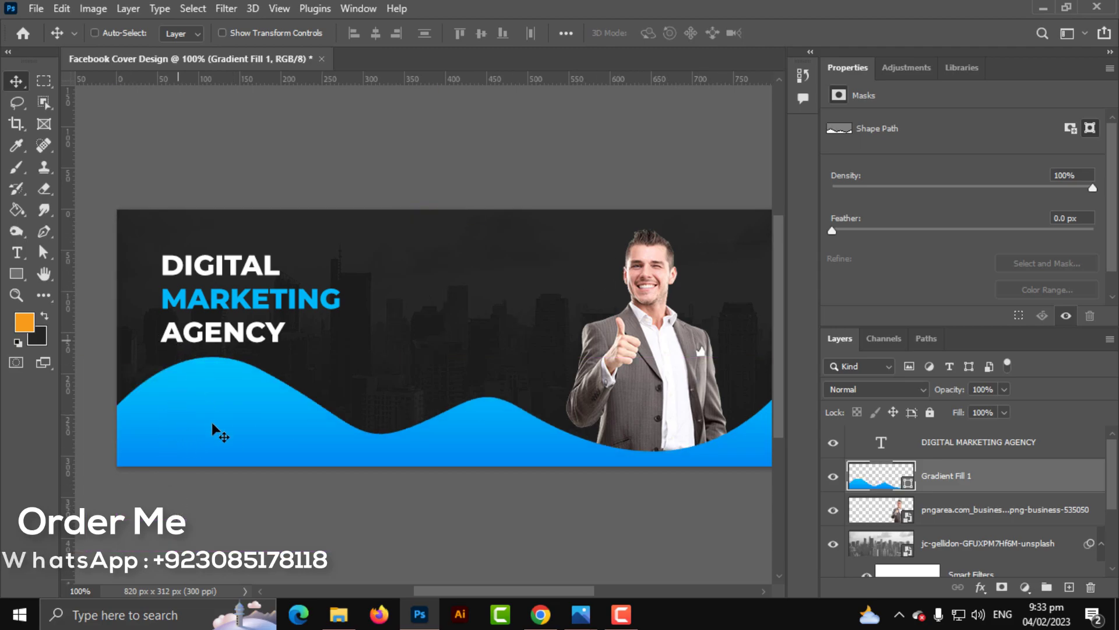
pyautogui.scroll(2, 216, 425)
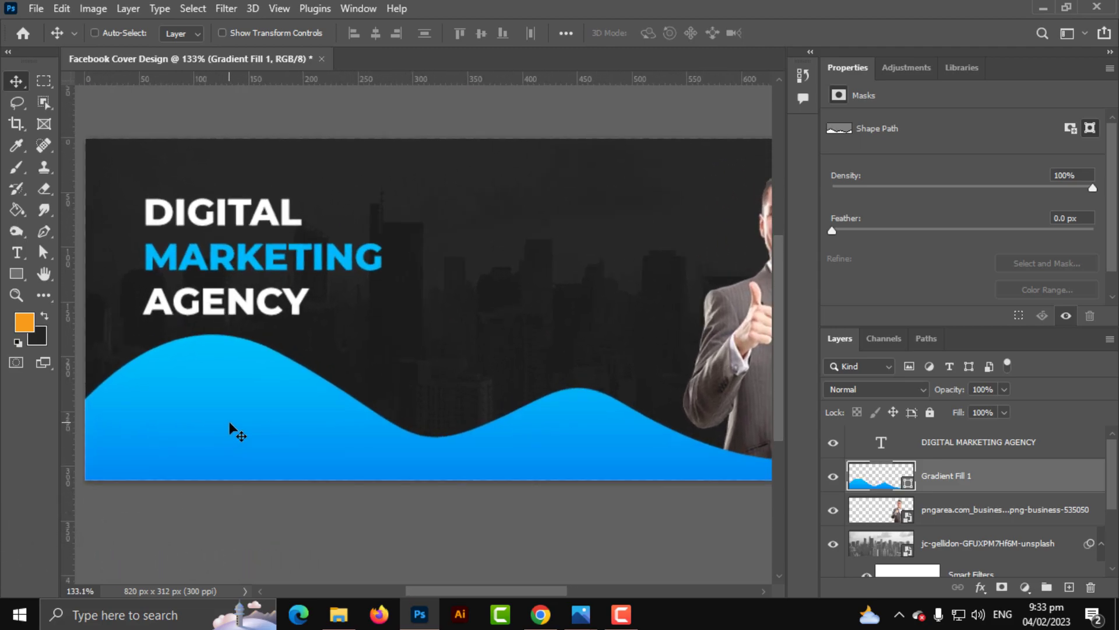
pyautogui.moveTo(207, 421); pyautogui.dragTo(236, 422)
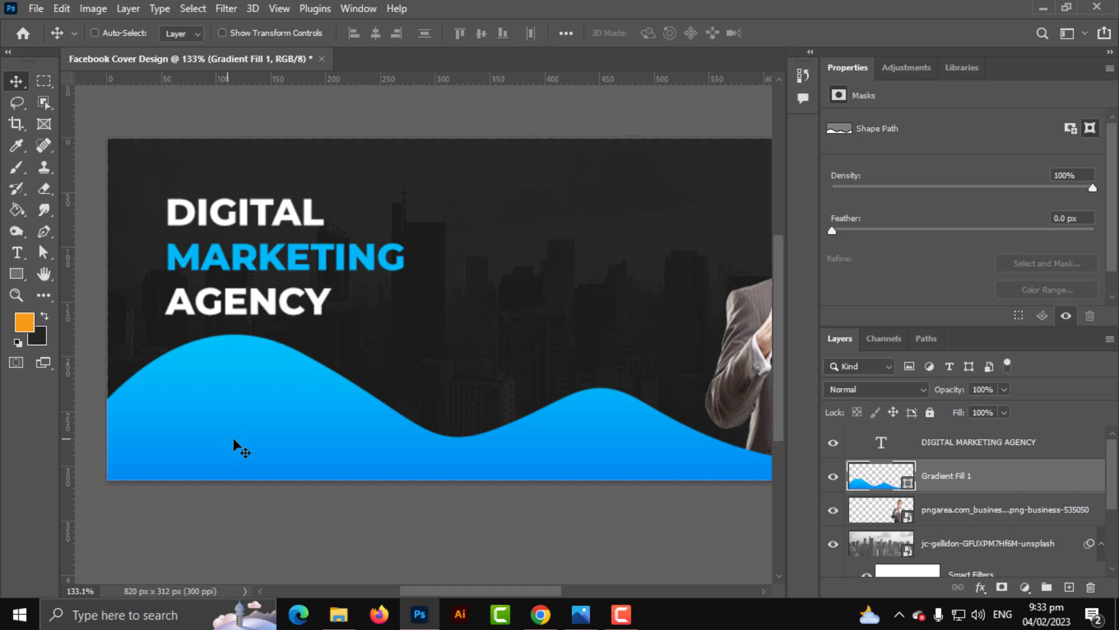
pyautogui.scroll(-3, 200, 437)
pyautogui.scroll(3, 243, 427)
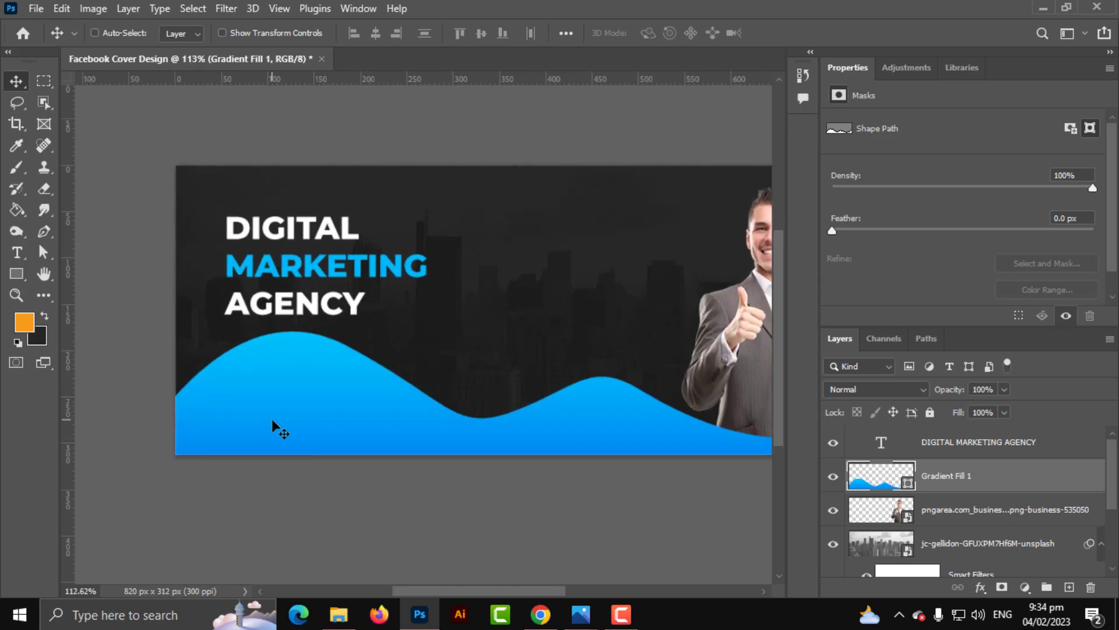
# - Move the wave shape down about 40 px to leave more space beneath the heading
pyautogui.moveTo(293, 410)
pyautogui.mouseDown()
pyautogui.moveTo(281, 444)
pyautogui.moveTo(272, 442)
pyautogui.moveTo(282, 423)
pyautogui.mouseUp()
pyautogui.hscroll(5, 212, 425)
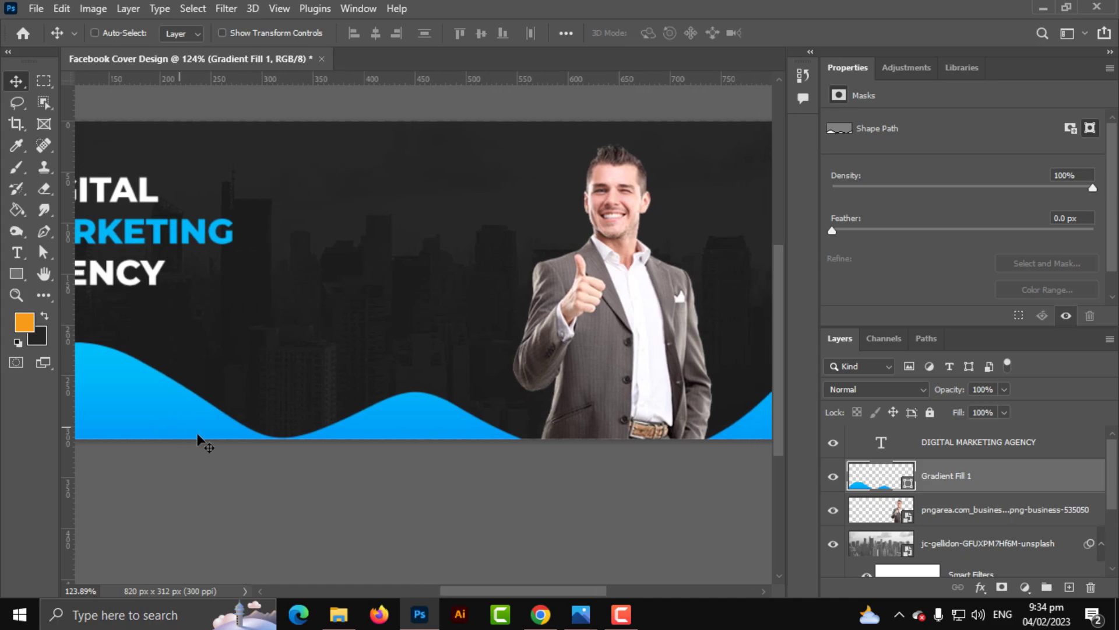
pyautogui.scroll(-3, 276, 430)
pyautogui.scroll(3, 205, 401)
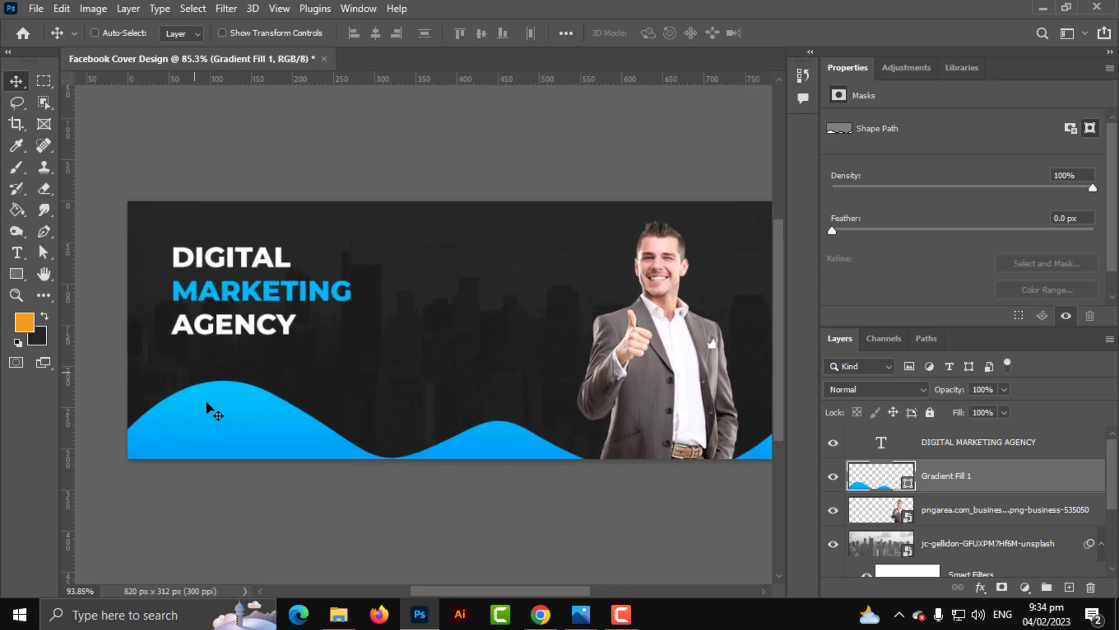
pyautogui.scroll(1, 205, 409)
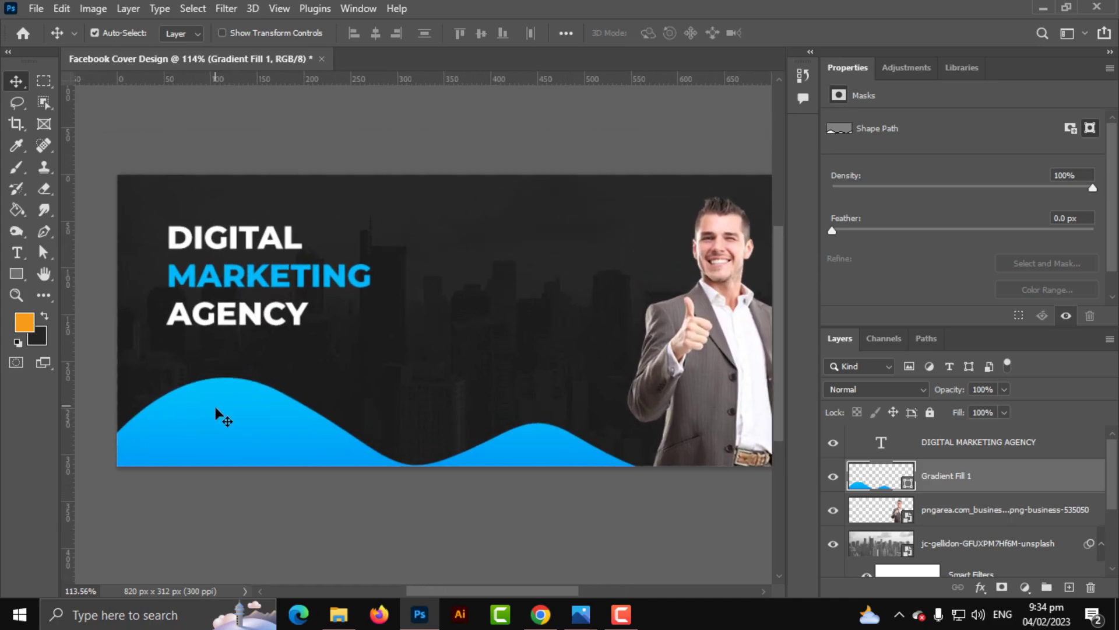
# - Scale the wave's height to about 59.75% at 100% width, centred at about Y 288 px and filling the cover's lower edge
pyautogui.hotkey('ctrl', 't')
pyautogui.moveTo(492, 380); pyautogui.dragTo(489, 464)
pyautogui.moveTo(535, 550); pyautogui.dragTo(535, 457)
pyautogui.press('Return')
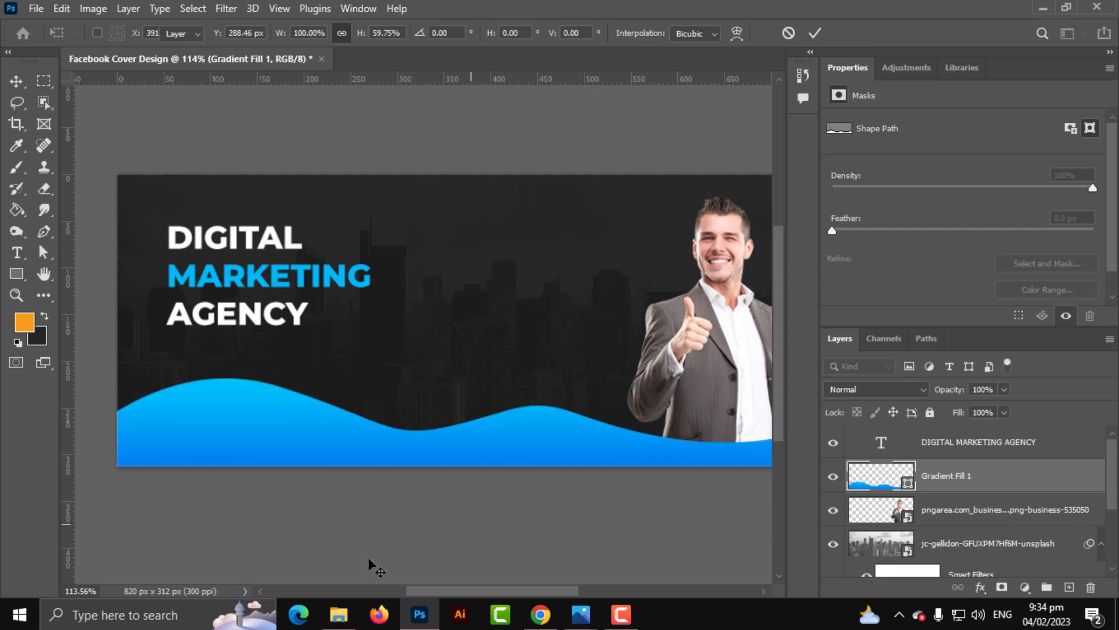
# - Add a vertical guide along the heading's left edge and draw a paragraph text box from it between the heading and the wave
pyautogui.hotkey('ctrl', '+')
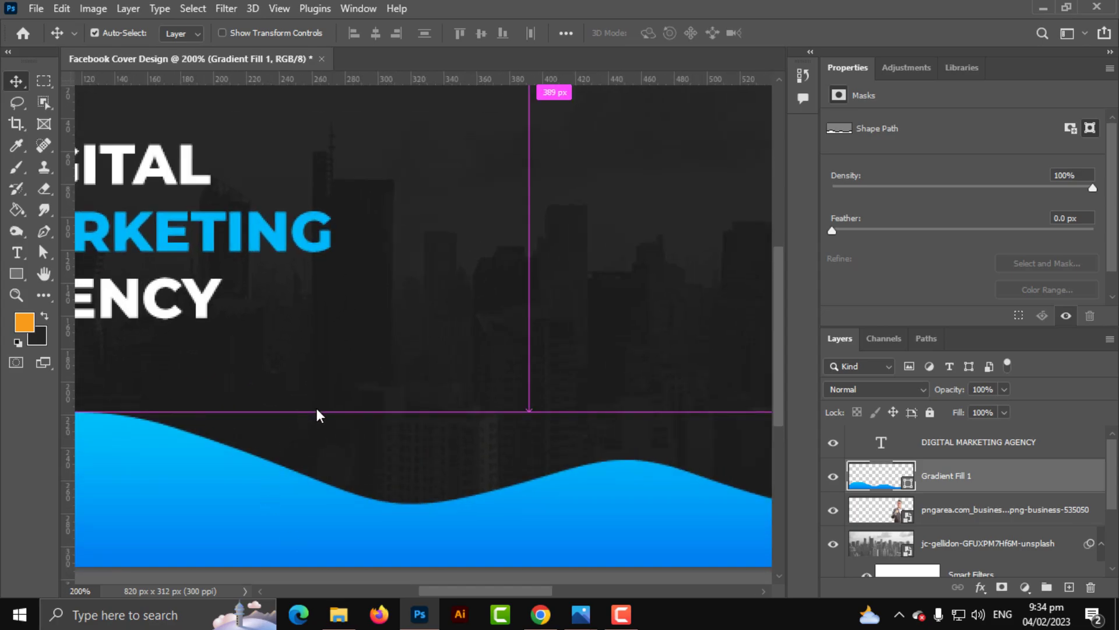
pyautogui.scroll(-8, 317, 415)
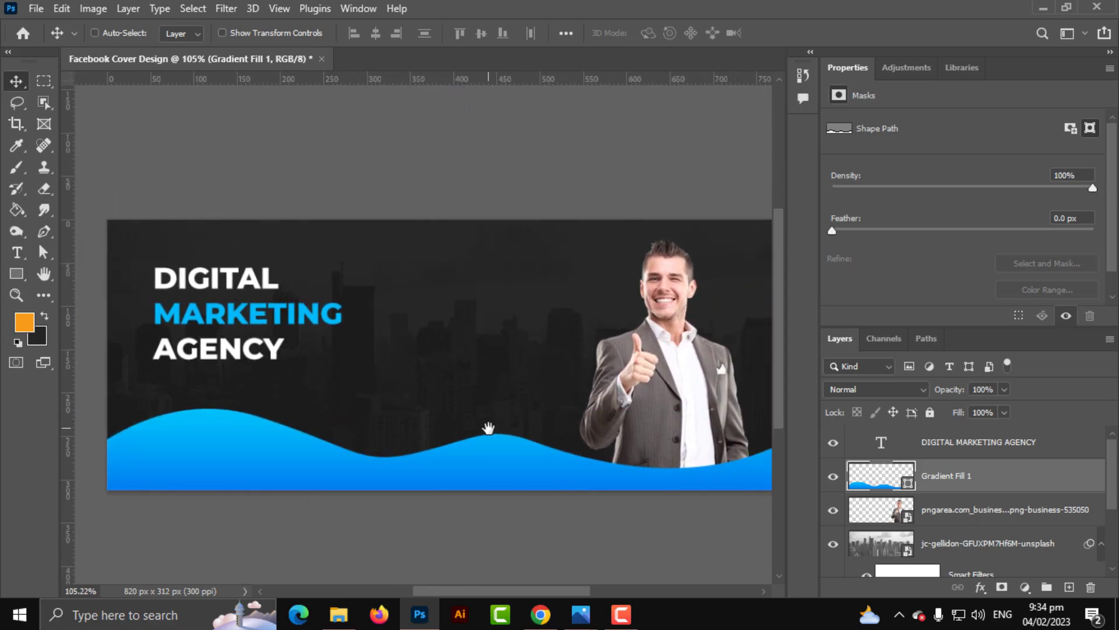
pyautogui.scroll(4, 408, 434)
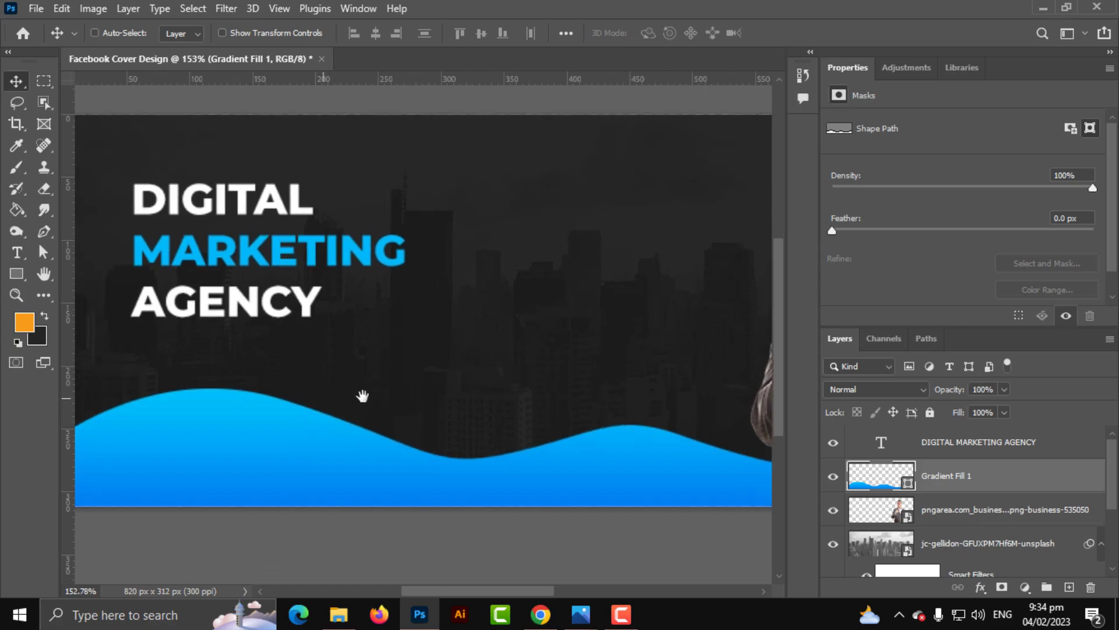
pyautogui.scroll(2, 249, 387)
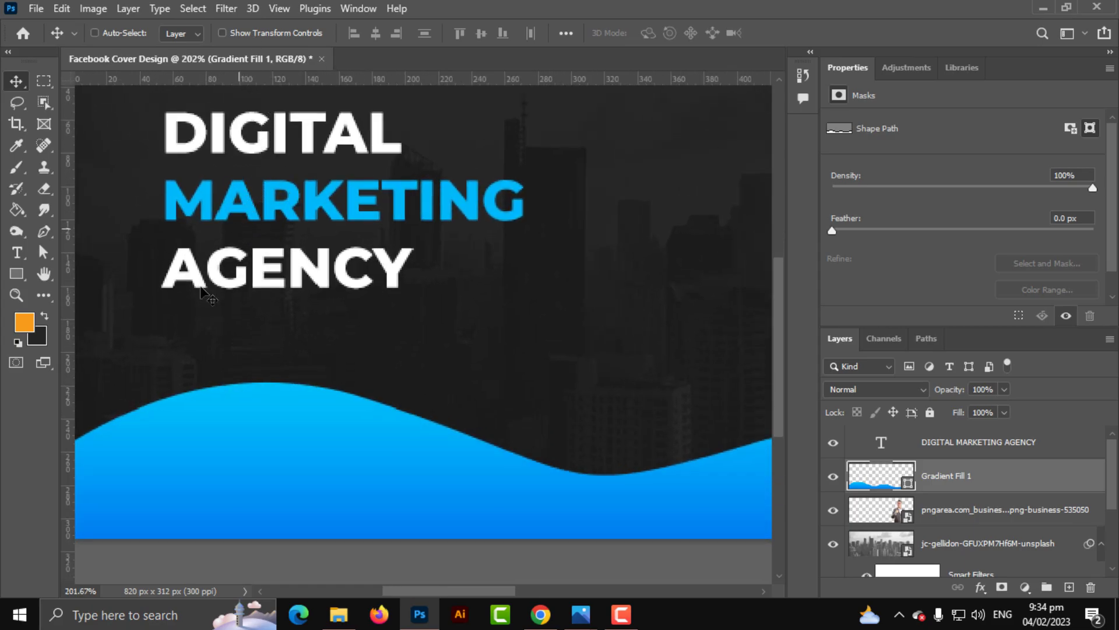
pyautogui.click(17, 252)
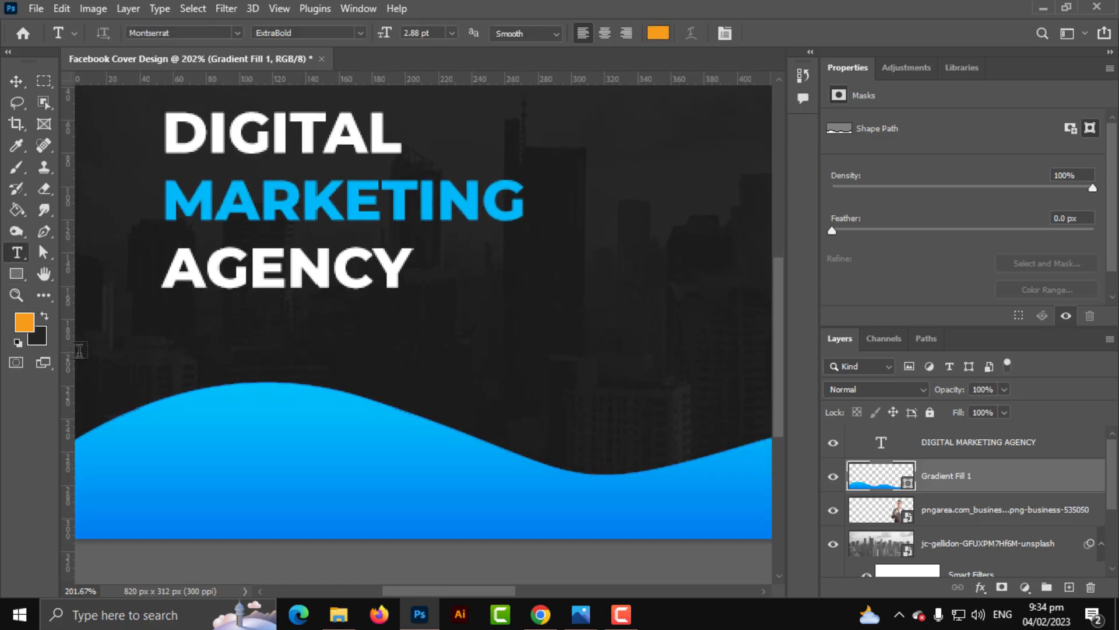
pyautogui.moveTo(70, 361); pyautogui.dragTo(670, 389)
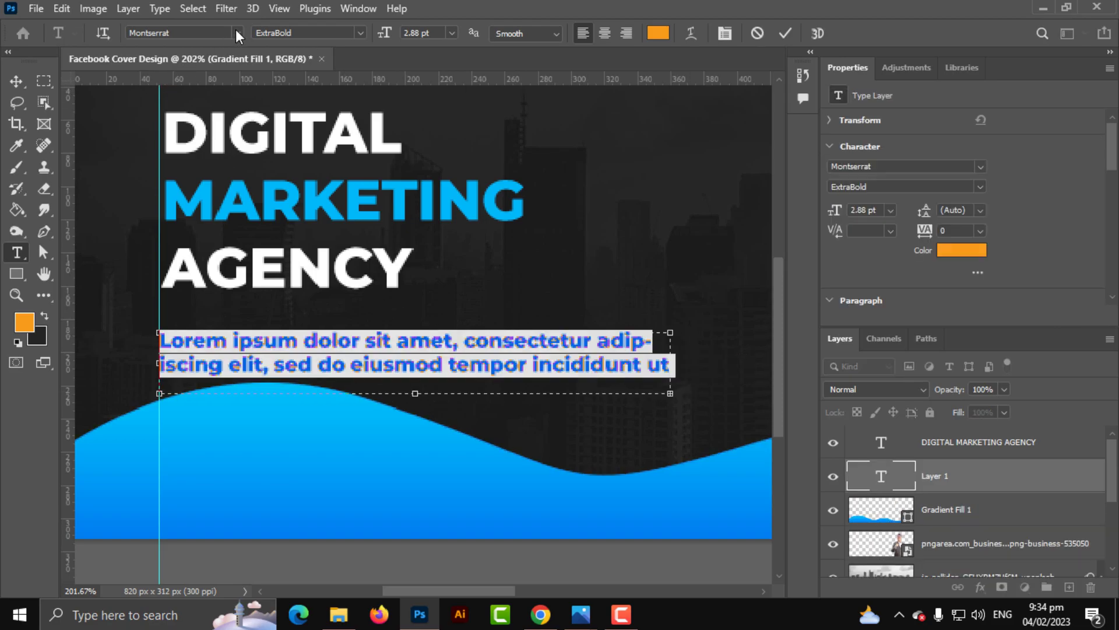
# - Set the placeholder paragraph to Montserrat Regular and colour it white, ffffff
pyautogui.click(352, 35)
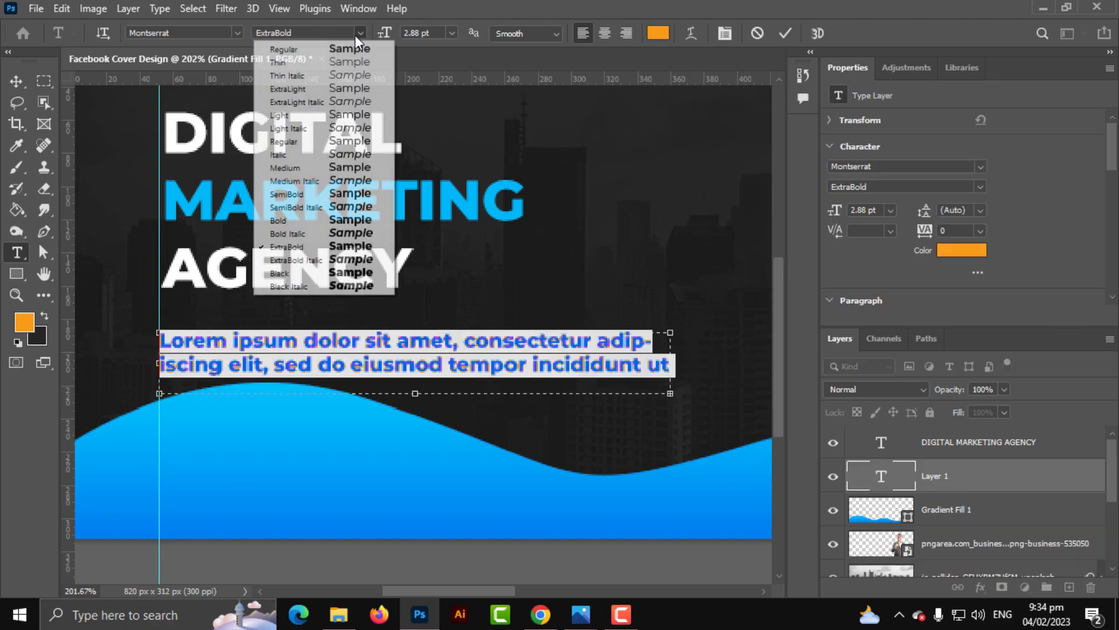
pyautogui.click(302, 141)
pyautogui.click(658, 34)
pyautogui.moveTo(716, 303); pyautogui.dragTo(472, 162)
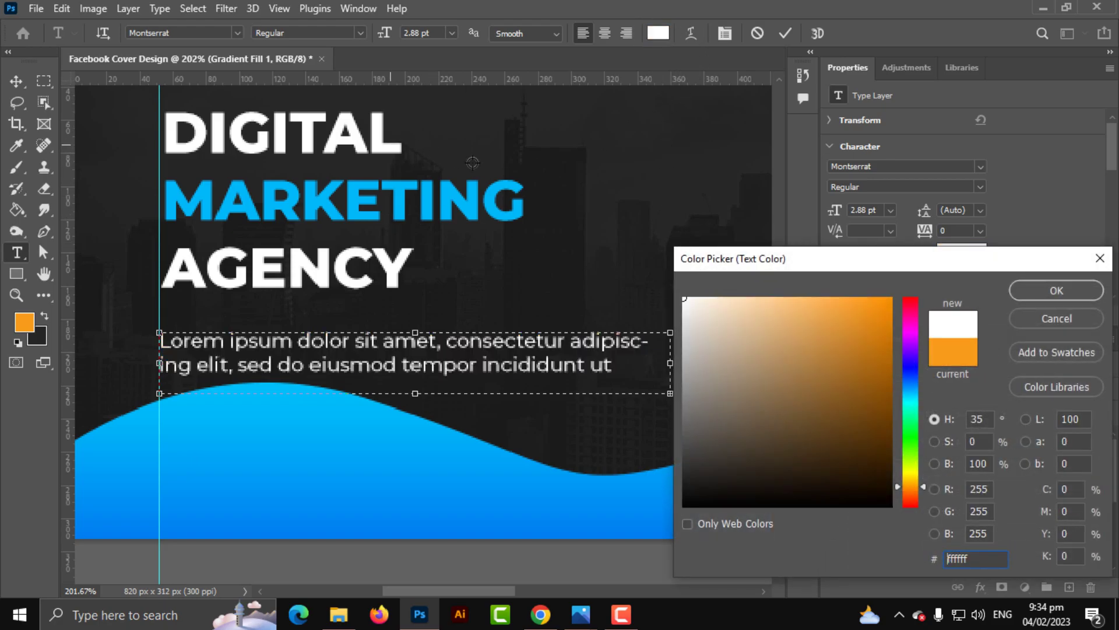
pyautogui.click(1062, 292)
# - Widen the paragraph text box and set its font size to 2 pt
pyautogui.moveTo(674, 368); pyautogui.dragTo(758, 344)
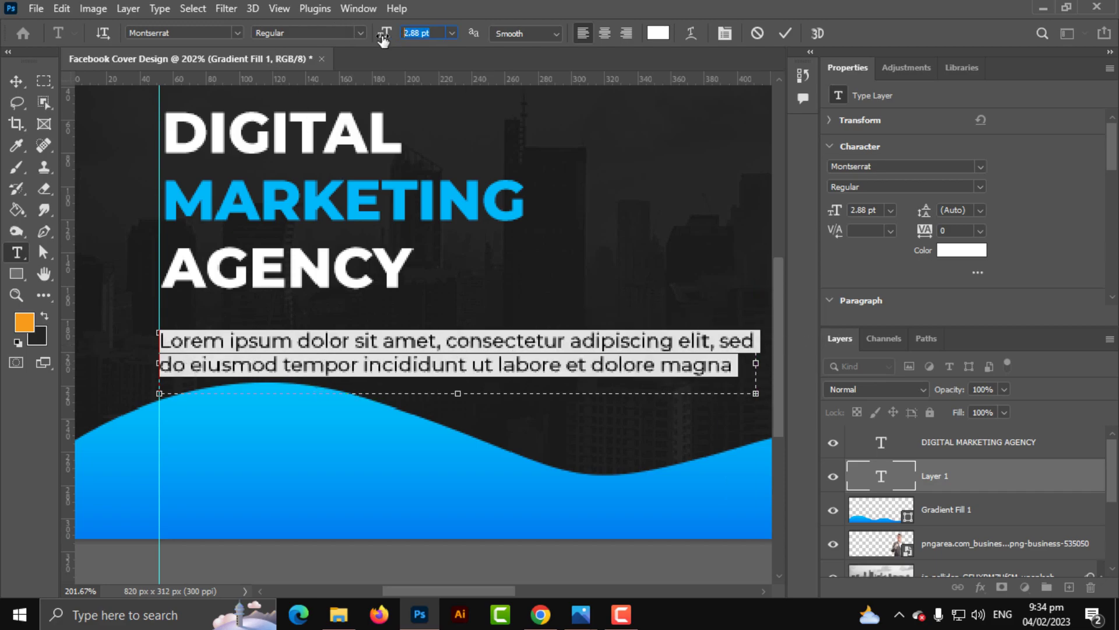
pyautogui.write('2')
pyautogui.press('Return')
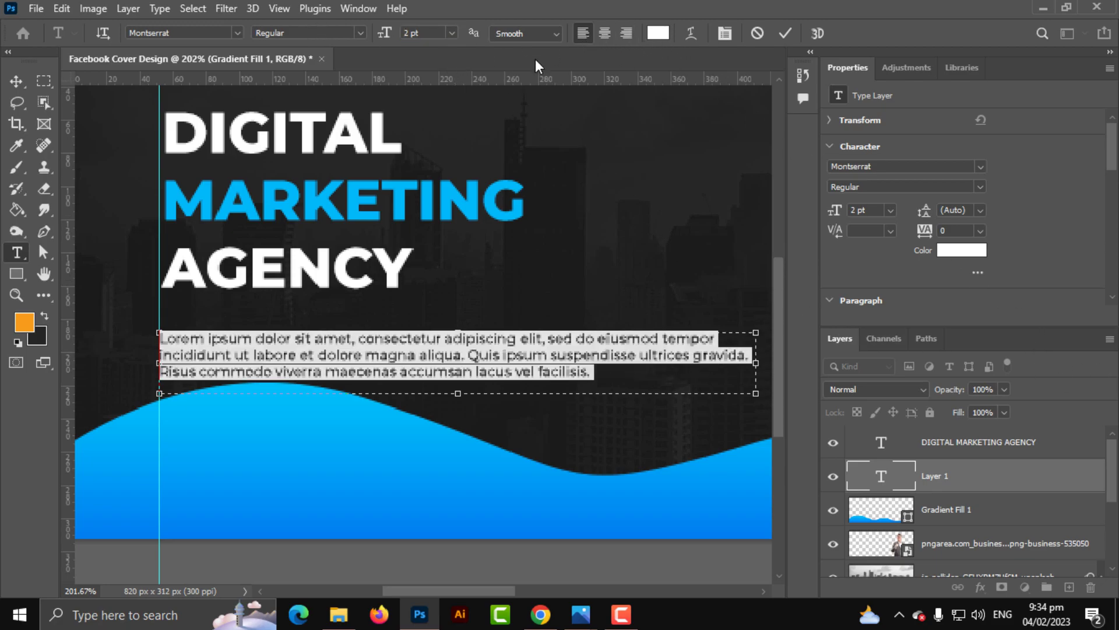
# - Move the three-line paragraph up to just beneath "AGENCY", keeping its left edge on the vertical guide
pyautogui.click(16, 81)
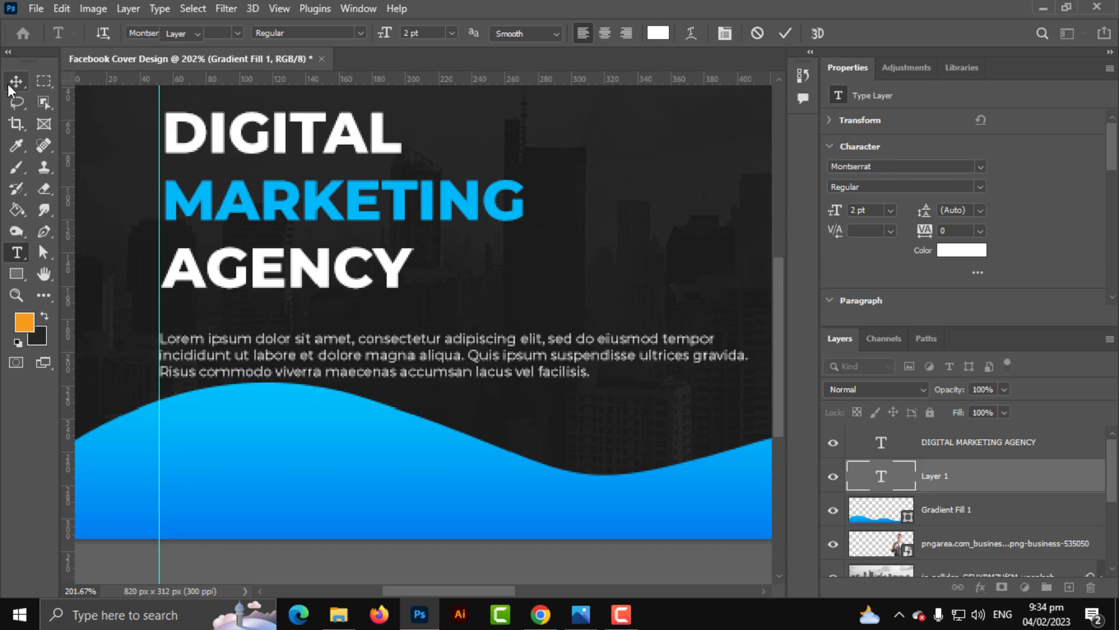
pyautogui.moveTo(236, 360); pyautogui.dragTo(257, 342)
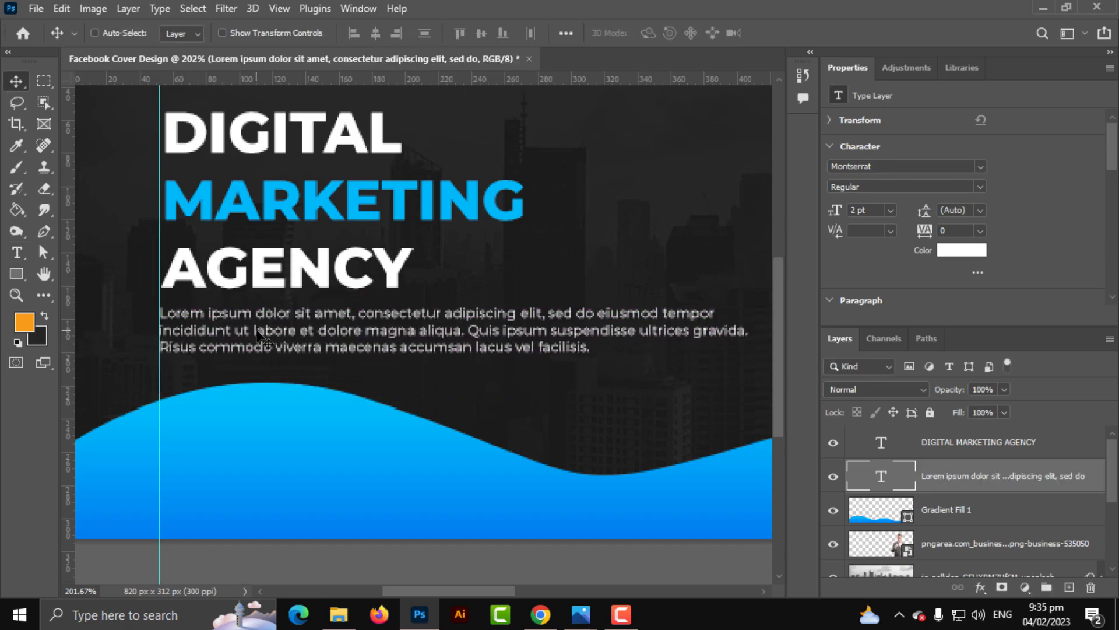
pyautogui.hotkey('ctrl', '-')
pyautogui.scroll(3, 281, 378)
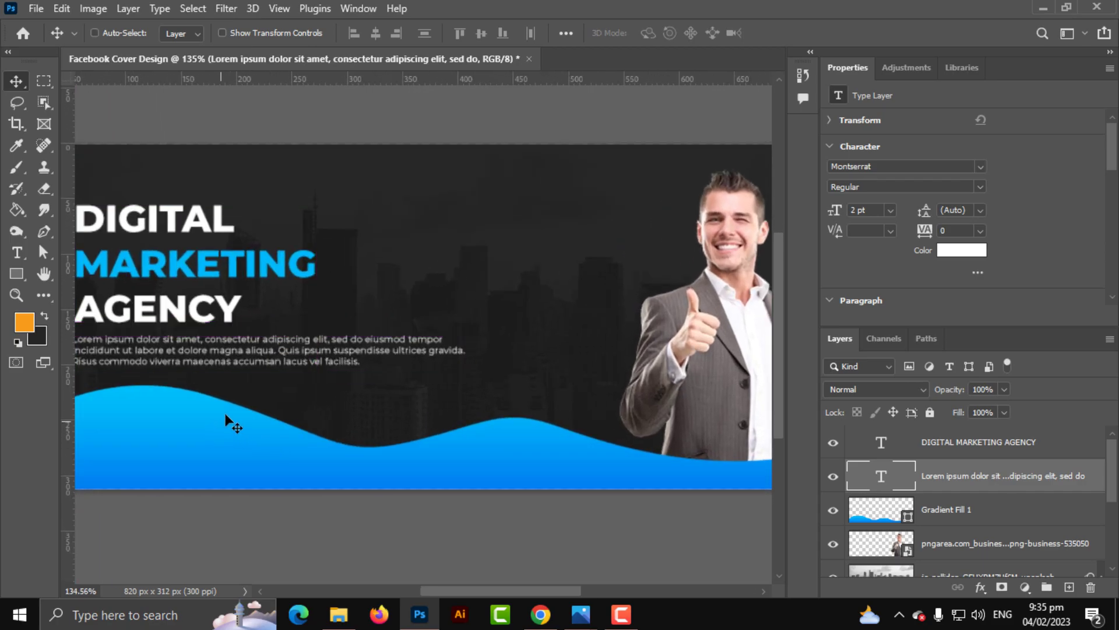
pyautogui.scroll(3, 224, 414)
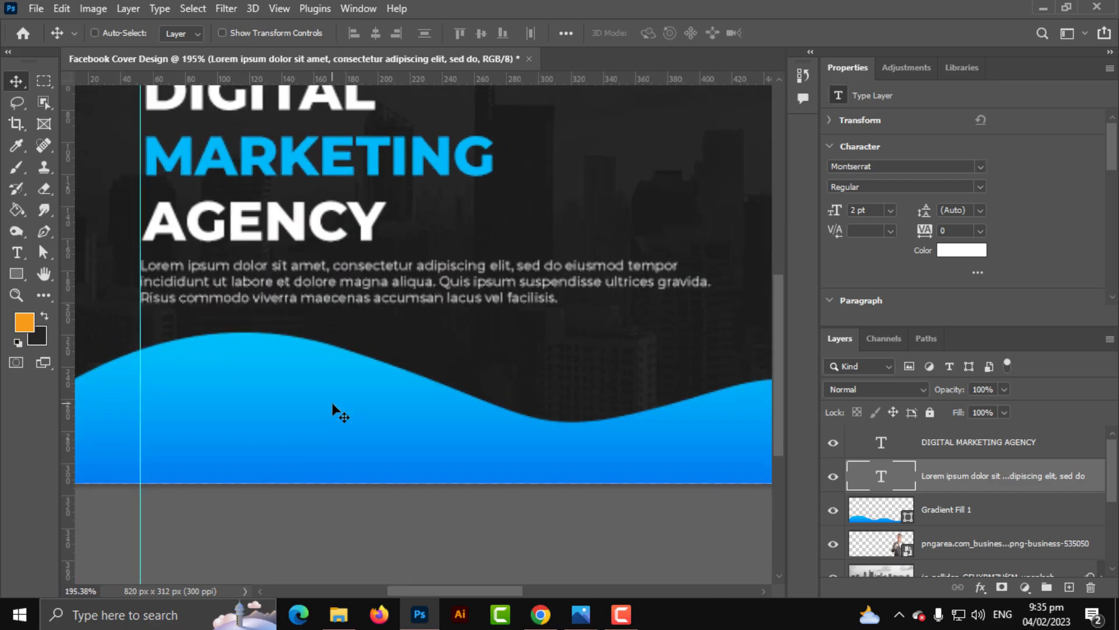
# - Draw a rounded rectangle about 72 x 22 px on the blue wave below the paragraph
pyautogui.scroll(3, 315, 411)
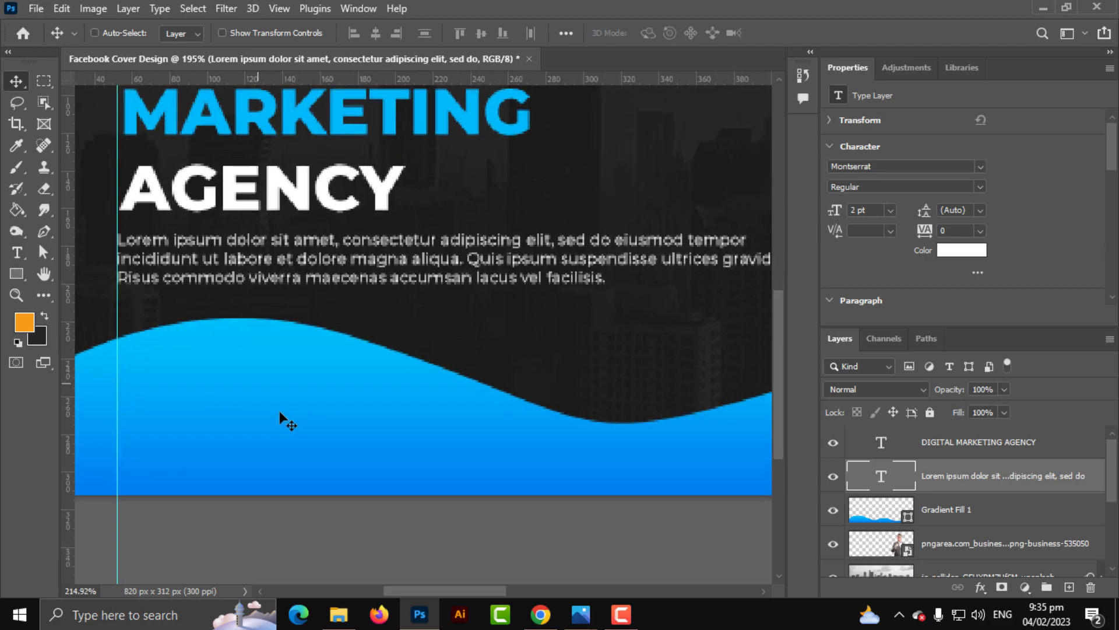
pyautogui.moveTo(21, 270); pyautogui.dragTo(87, 270)
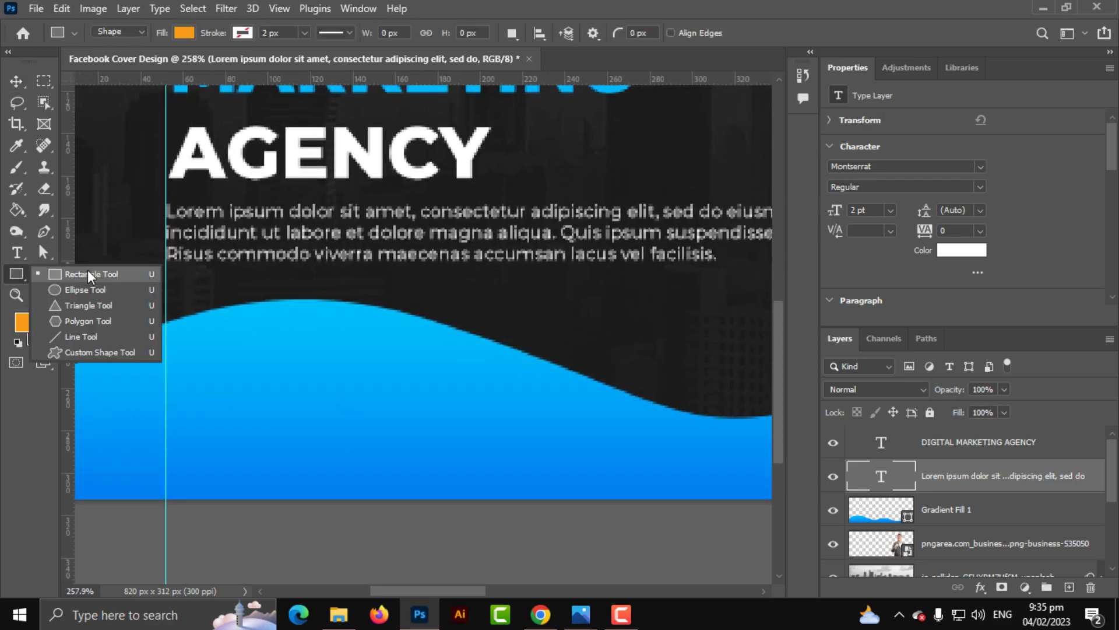
pyautogui.moveTo(205, 388); pyautogui.dragTo(355, 435)
pyautogui.scroll(1, 212, 413)
pyautogui.scroll(1, 212, 413)
pyautogui.moveTo(220, 405); pyautogui.dragTo(406, 464)
# - Fill the rounded rectangle with white, ffffff
pyautogui.doubleClick(872, 478)
pyautogui.write('ffffff')
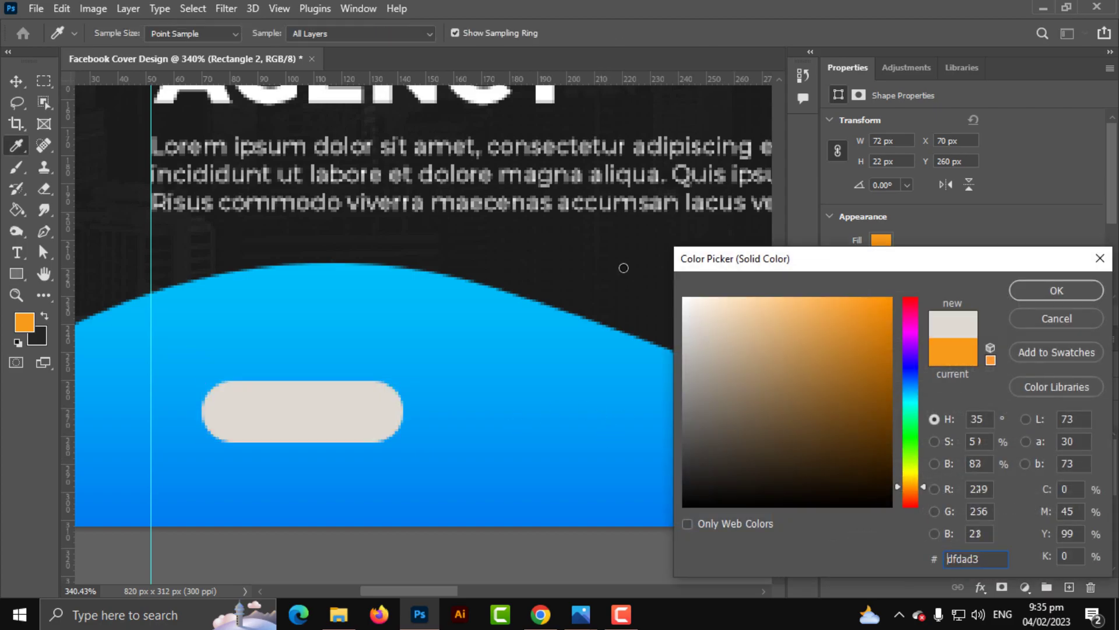
pyautogui.click(1079, 290)
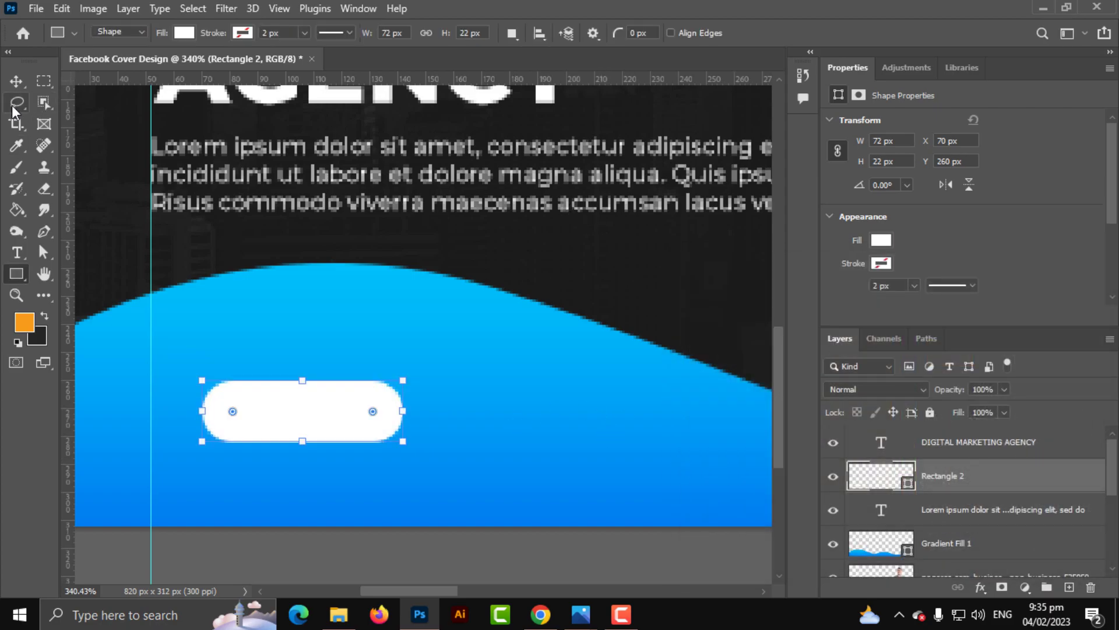
# - Move the white rounded rectangle up beneath the paragraph so its left edge meets the vertical guide
pyautogui.click(17, 103)
pyautogui.click(18, 84)
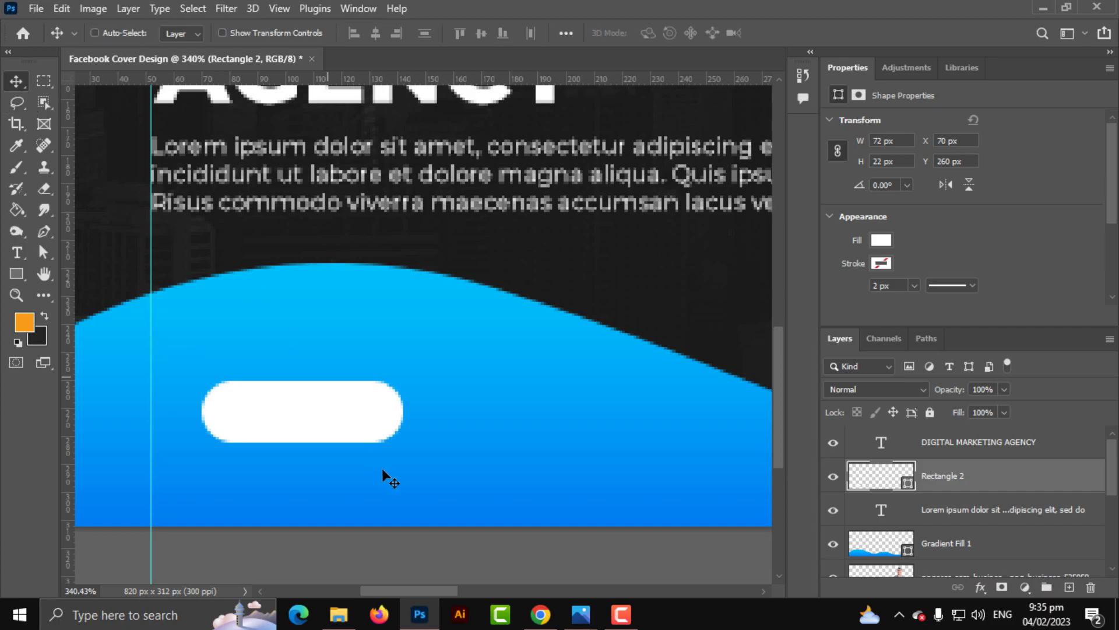
pyautogui.moveTo(324, 414); pyautogui.dragTo(260, 367)
pyautogui.scroll(1, 185, 368)
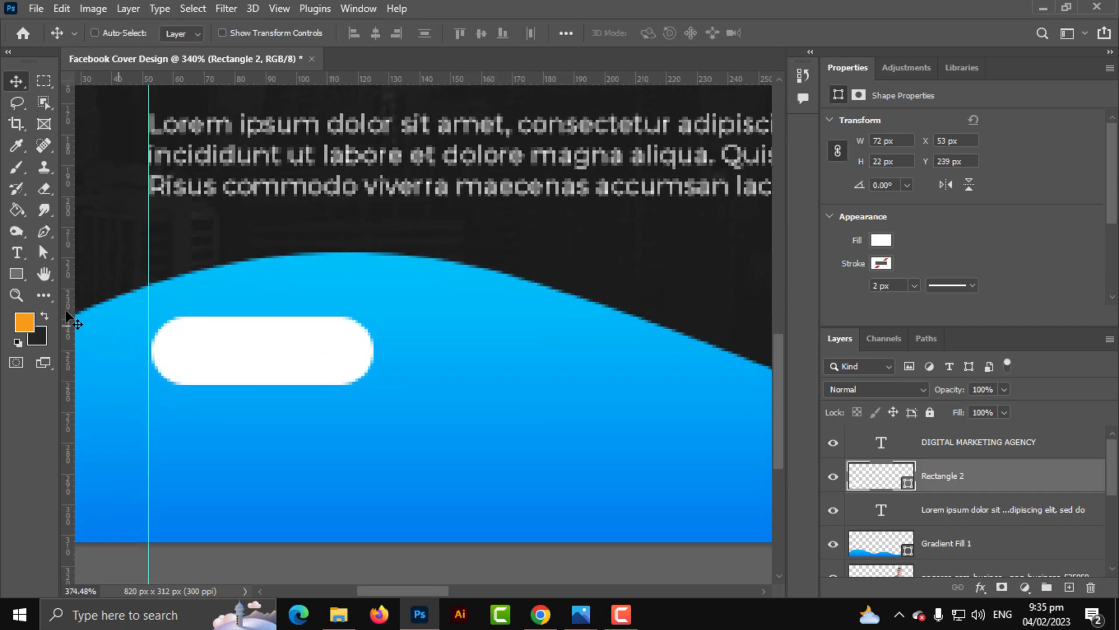
# - Add a "JOIN US" text line on the wave below the white rounded rectangle
pyautogui.click(17, 252)
pyautogui.click(256, 456)
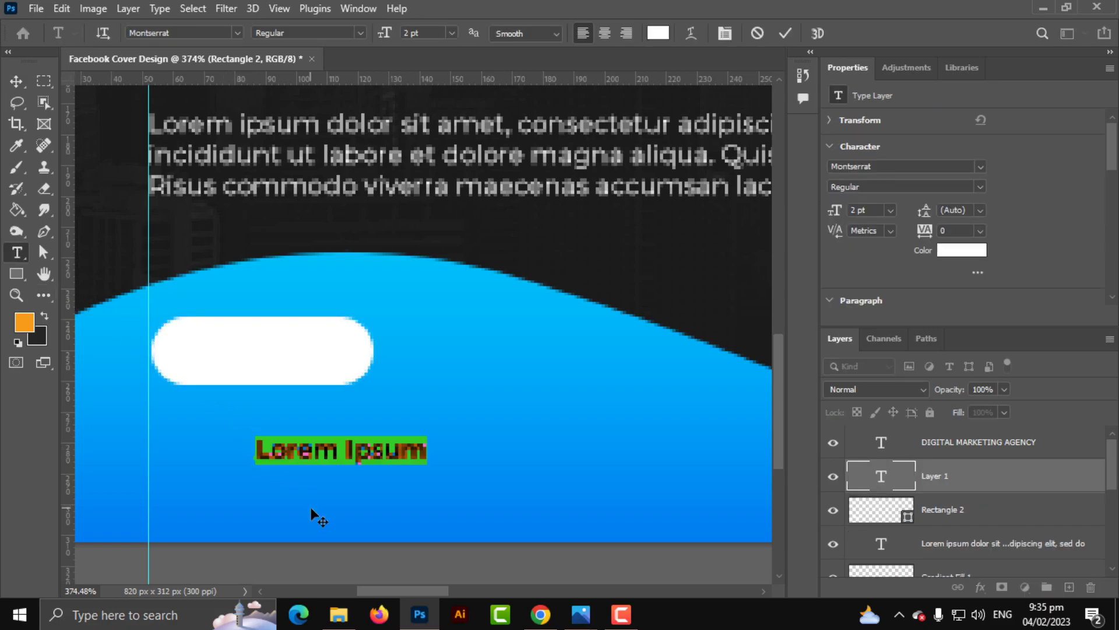
pyautogui.write('join')
pyautogui.press('BackSpace')
pyautogui.press('BackSpace')
pyautogui.press('BackSpace')
pyautogui.press('BackSpace')
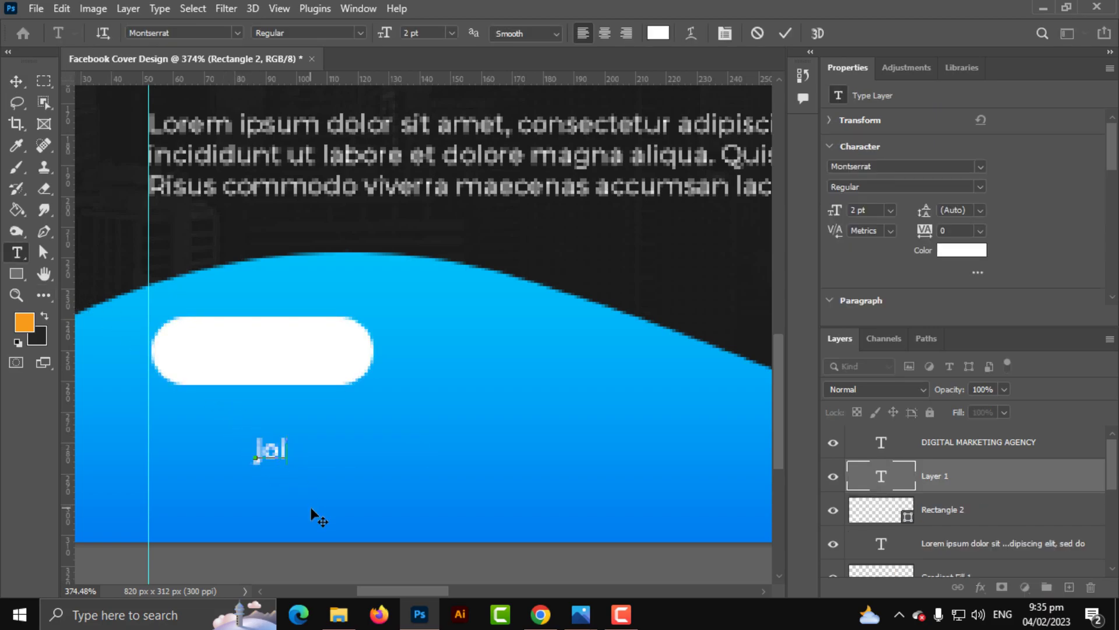
pyautogui.write('JOIN US')
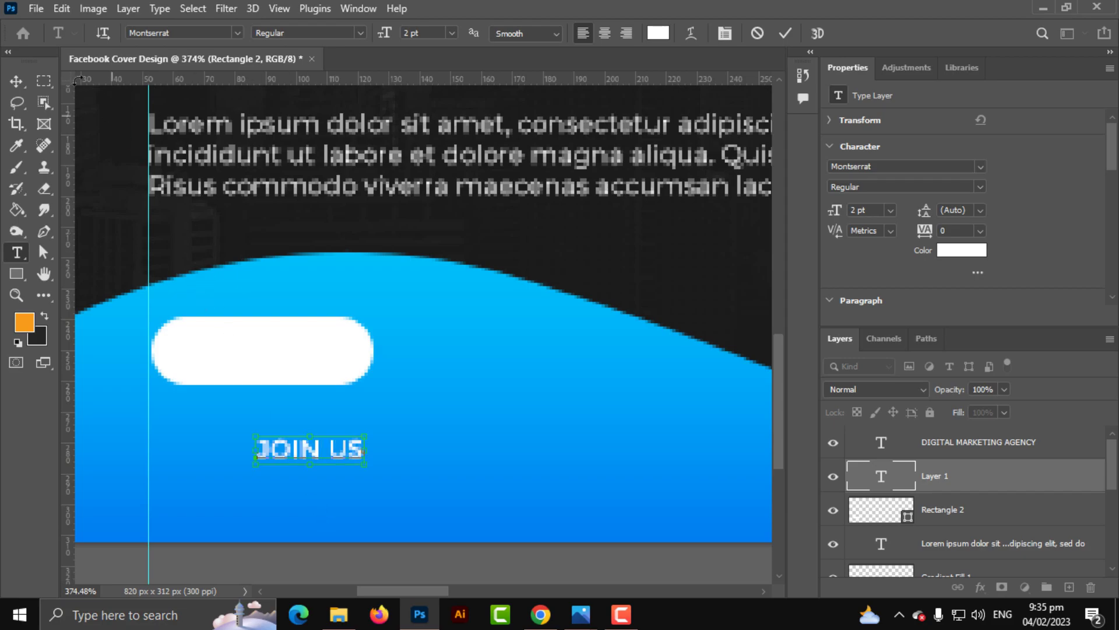
# - Colour the "JOIN US" text black, 000000, and set its Montserrat style to ExtraBold
pyautogui.hotkey('ctrl', 'a')
pyautogui.click(658, 33)
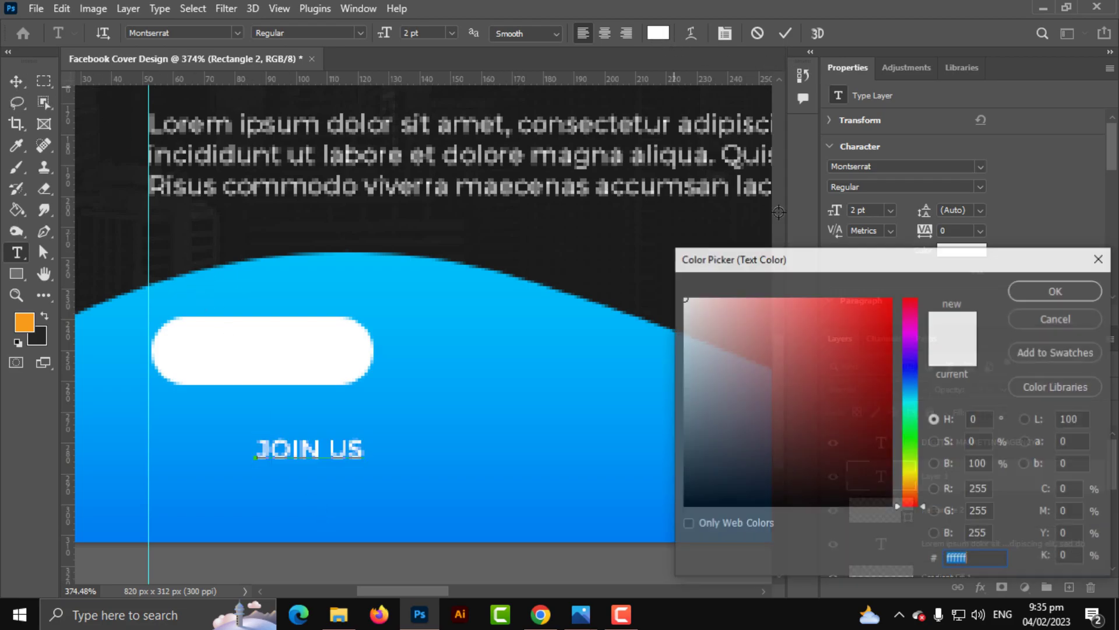
pyautogui.write('000000')
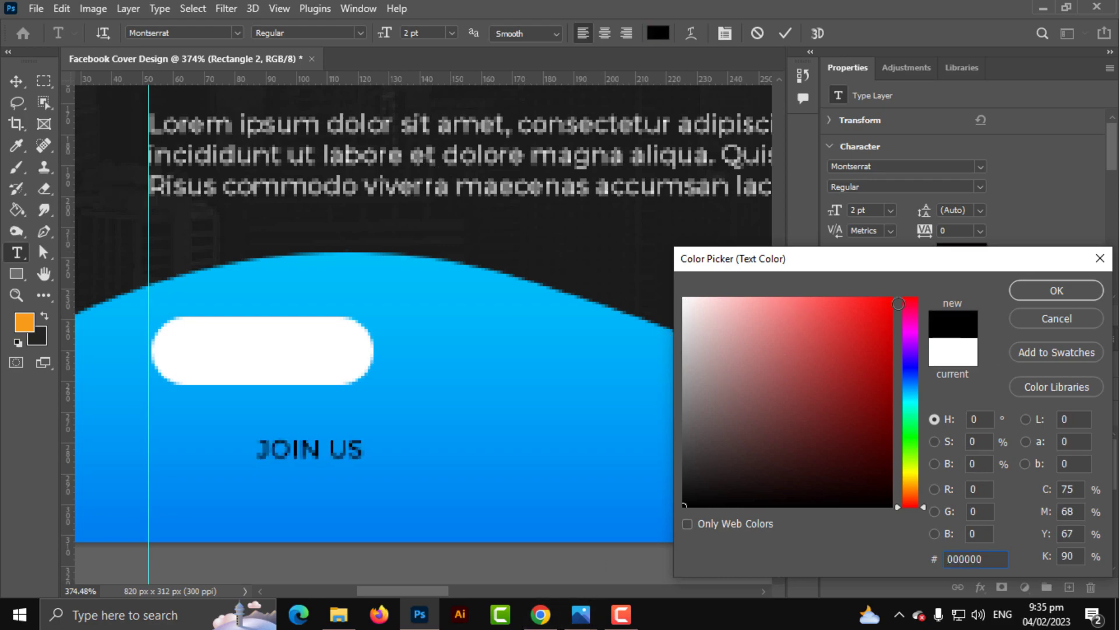
pyautogui.click(1039, 290)
pyautogui.click(329, 33)
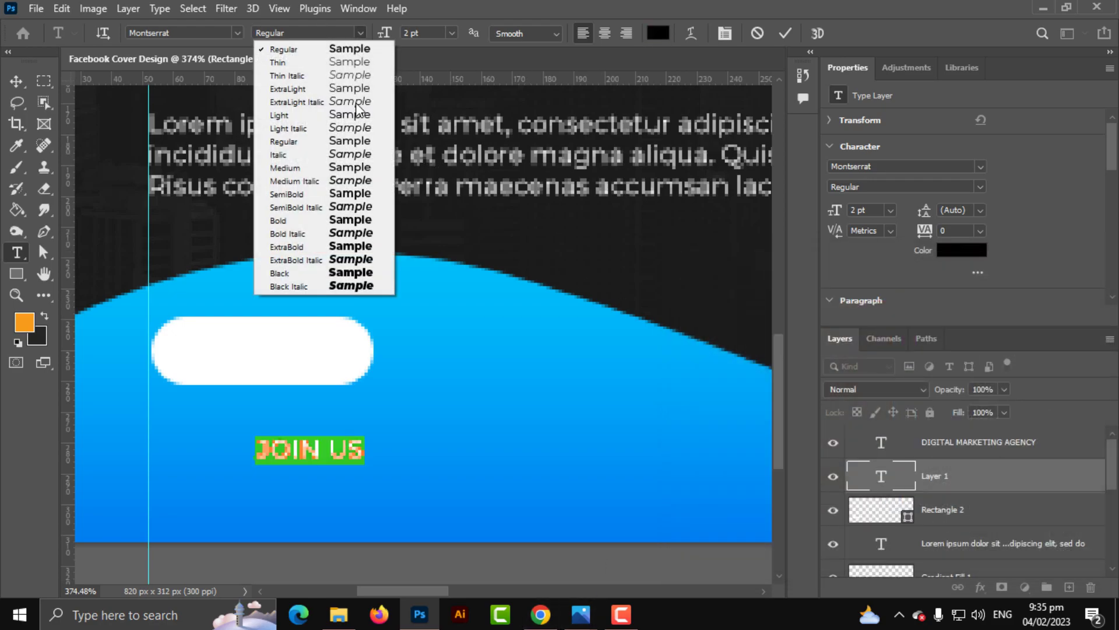
pyautogui.click(289, 220)
# - Enlarge the "JOIN US" text and centre it horizontally and vertically on the white rounded rectangle
pyautogui.click(16, 81)
pyautogui.hotkey('ctrl', 't')
pyautogui.moveTo(366, 450); pyautogui.dragTo(309, 361)
pyautogui.press('Return')
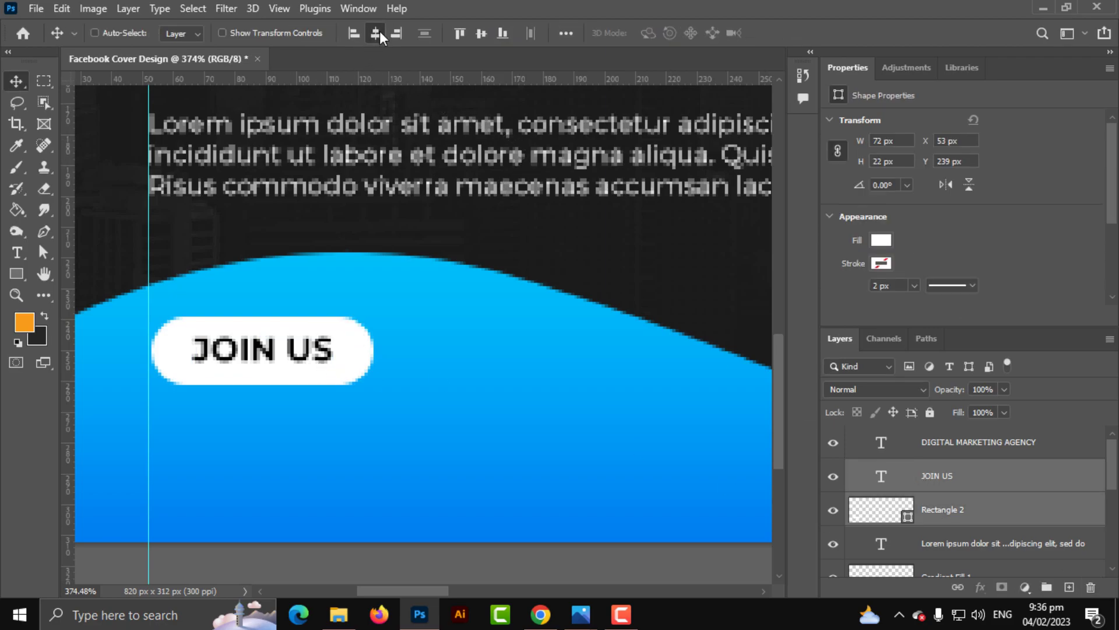
pyautogui.click(485, 27)
# - Move the heading and paragraph together down about 9 px, keeping them on the vertical guide and clear of the wave
pyautogui.hotkey('ctrl', '0')
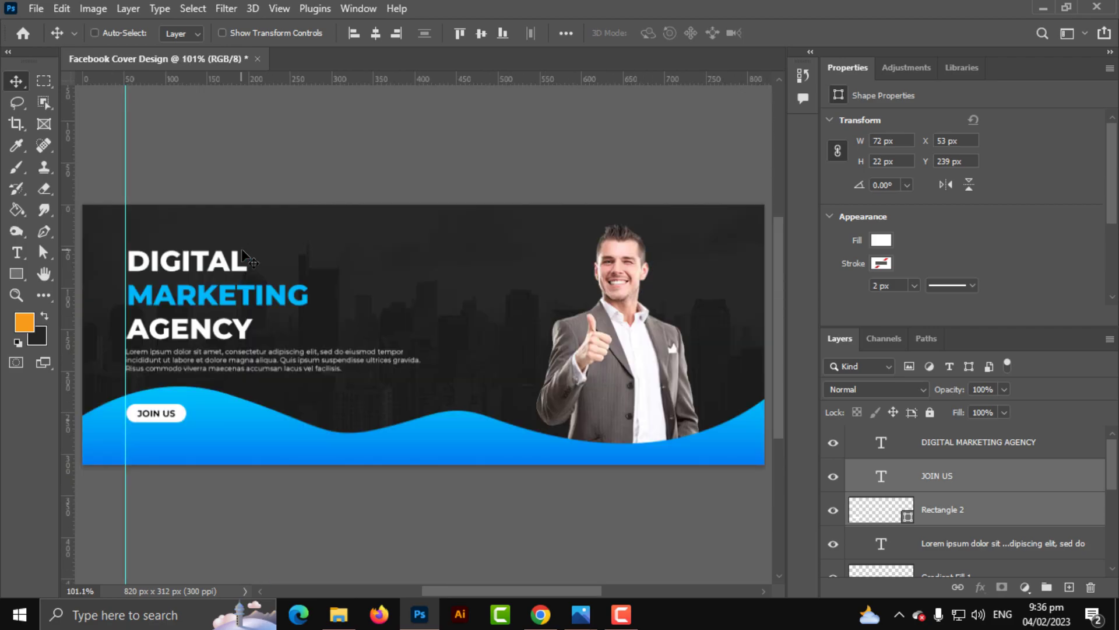
pyautogui.scroll(3, 180, 456)
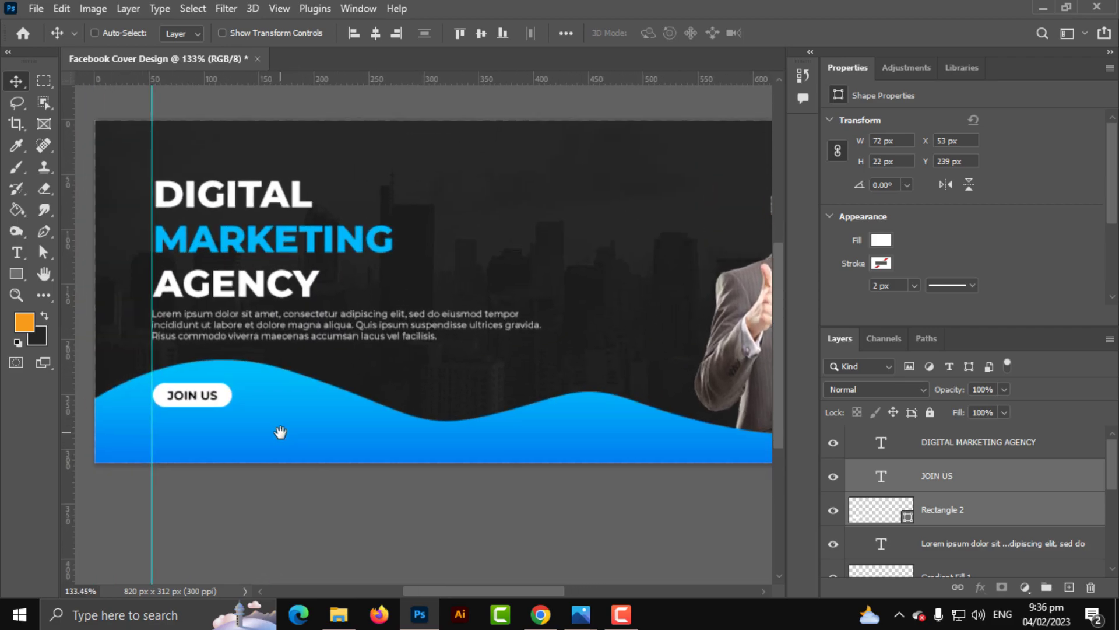
pyautogui.scroll(1, 286, 457)
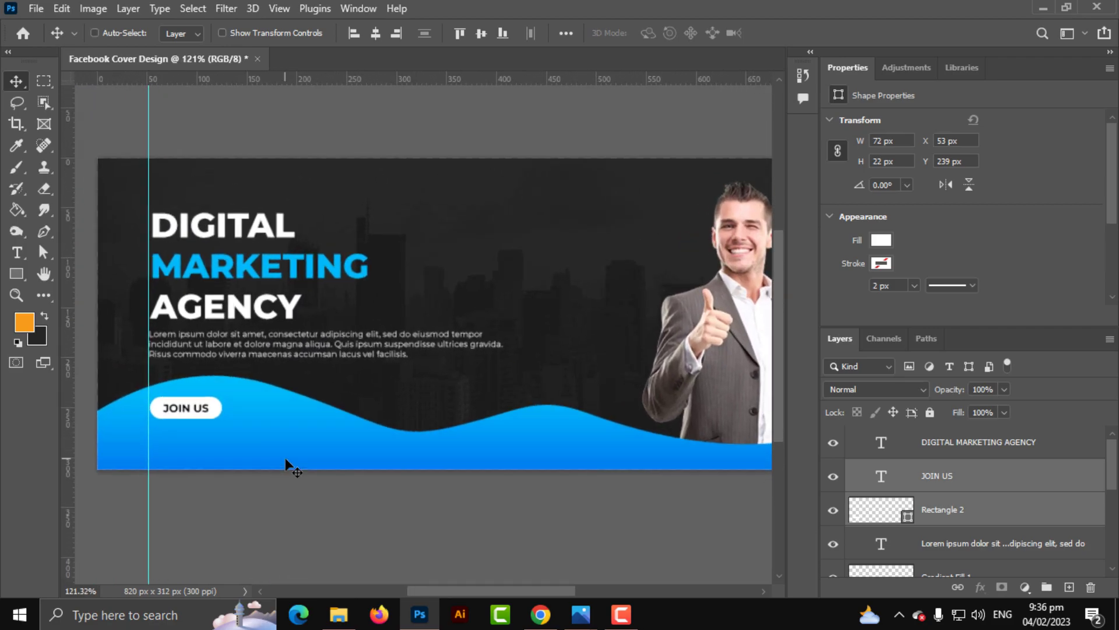
pyautogui.scroll(1, 285, 457)
pyautogui.scroll(1, 236, 464)
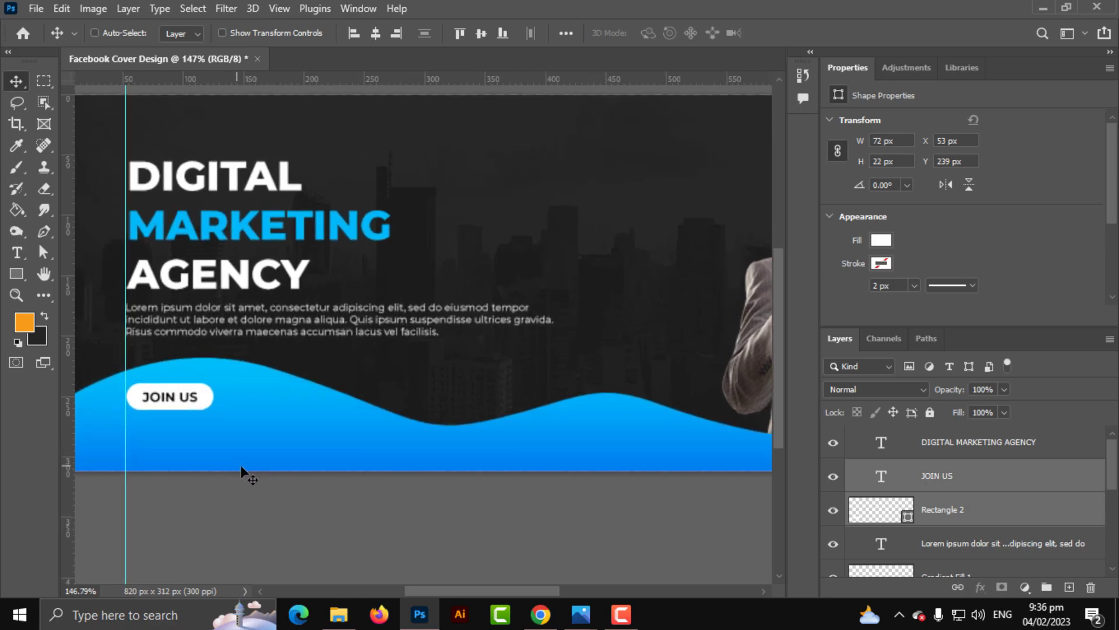
pyautogui.click(943, 477)
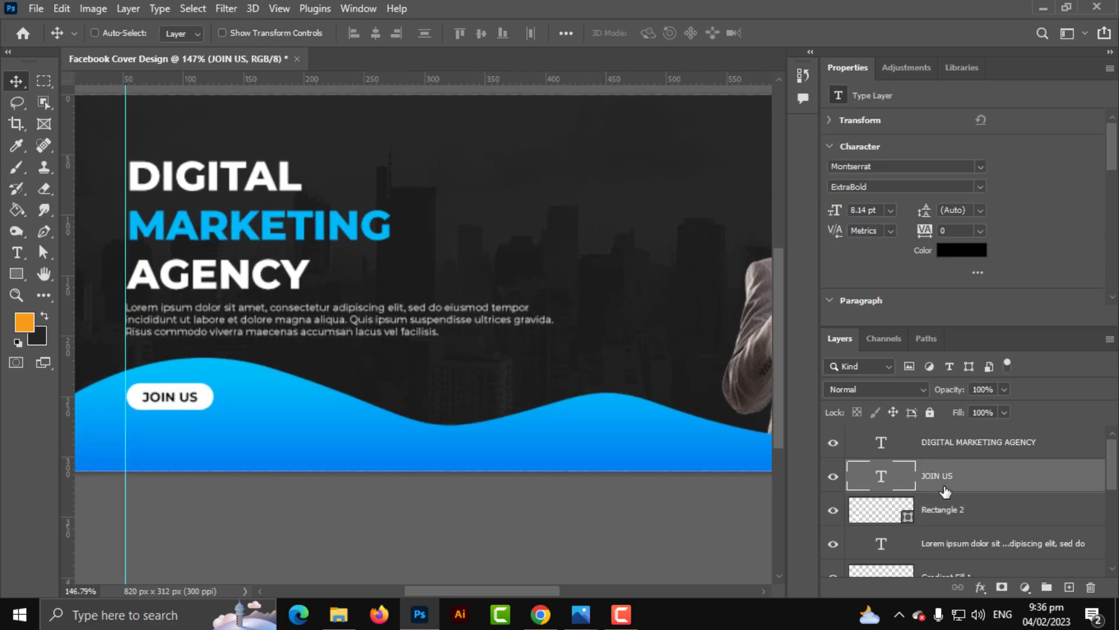
pyautogui.click(944, 446)
pyautogui.keyDown('ctrl'); pyautogui.click(956, 545); pyautogui.keyUp('ctrl')
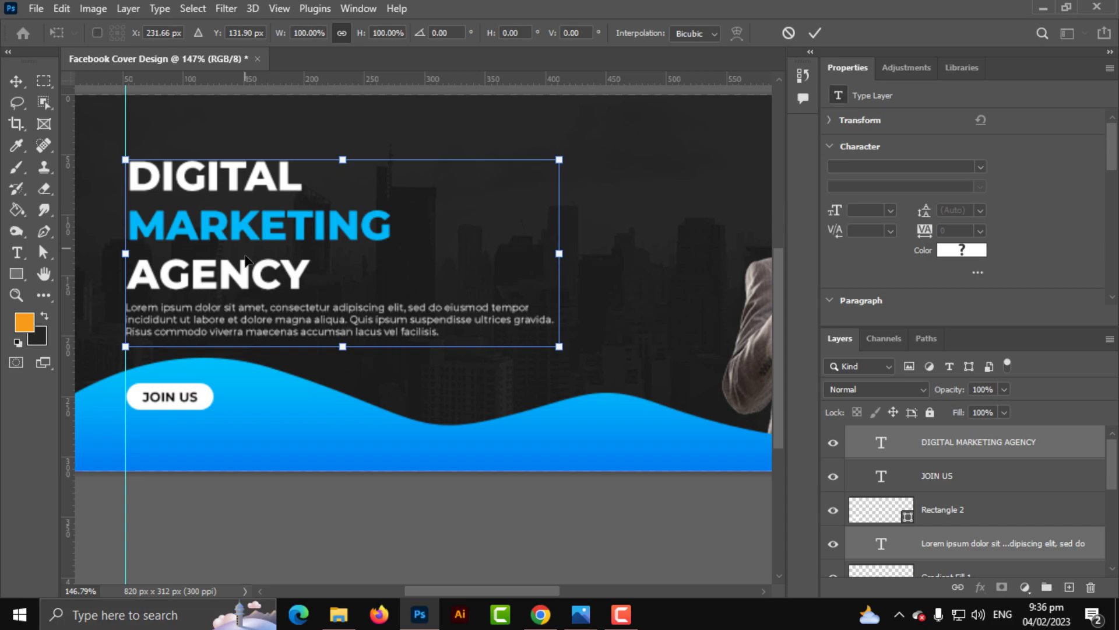
pyautogui.moveTo(245, 252); pyautogui.dragTo(245, 270)
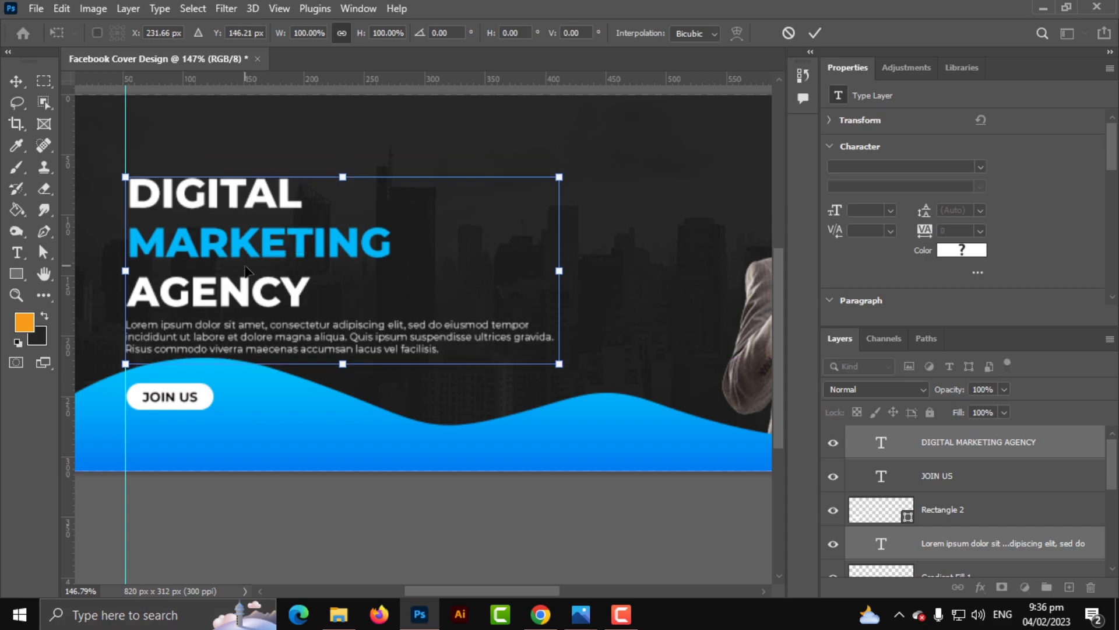
pyautogui.press('Up')
pyautogui.press('Up')
pyautogui.press('Up')
pyautogui.press('Up')
pyautogui.press('Up')
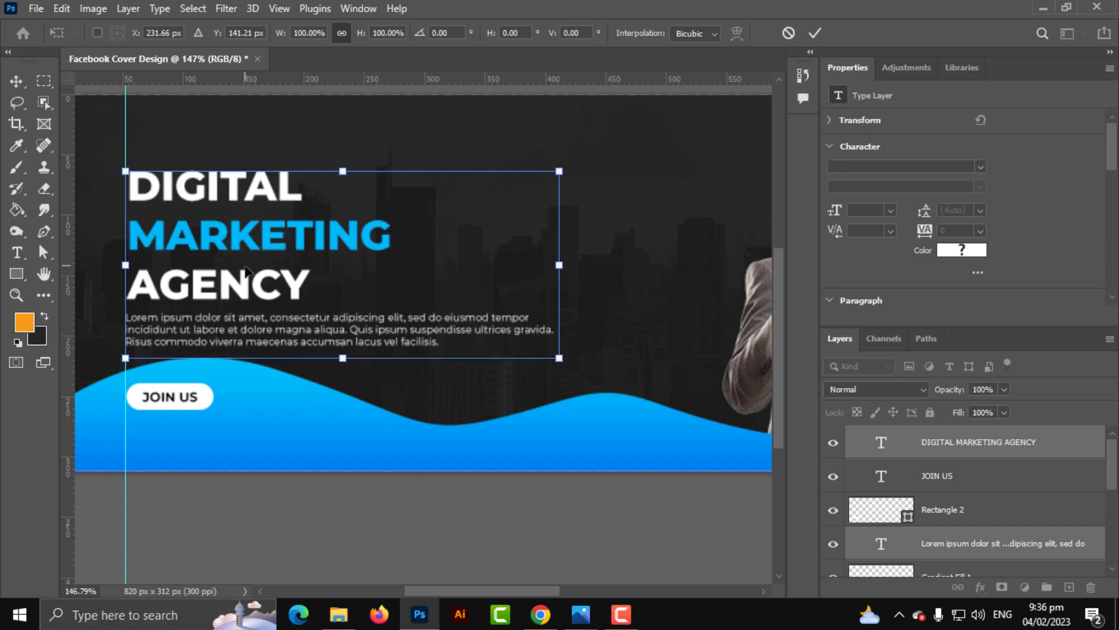
pyautogui.press('Return')
# - Scale the web and call contact groups down to about 321 px wide together and place them on the wave below the "JOIN US" button
pyautogui.scroll(4, 175, 373)
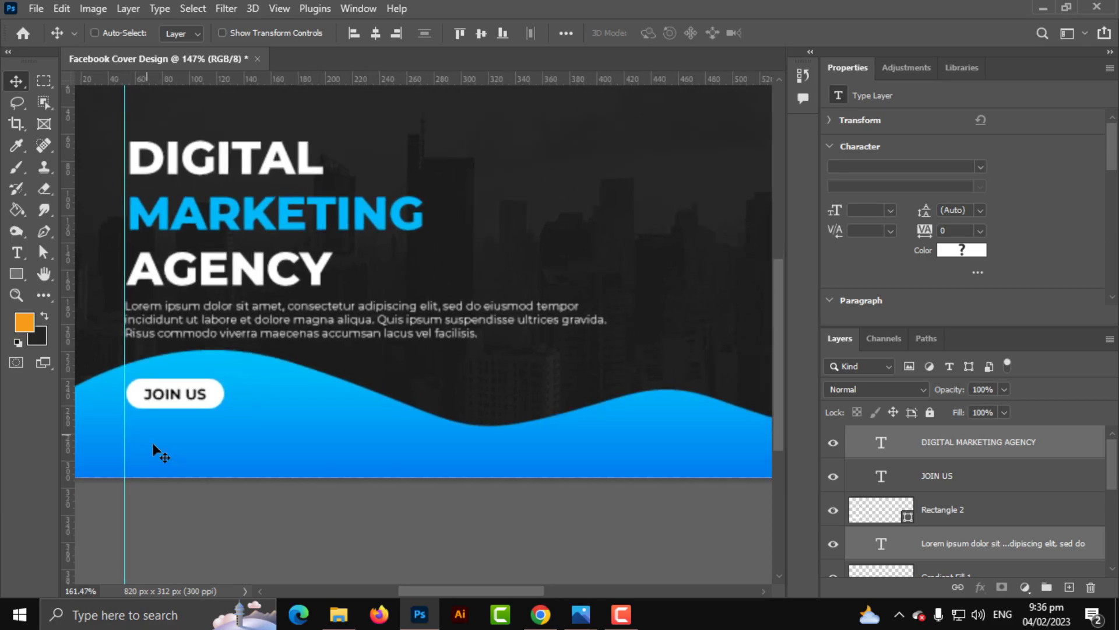
pyautogui.scroll(-2, 210, 436)
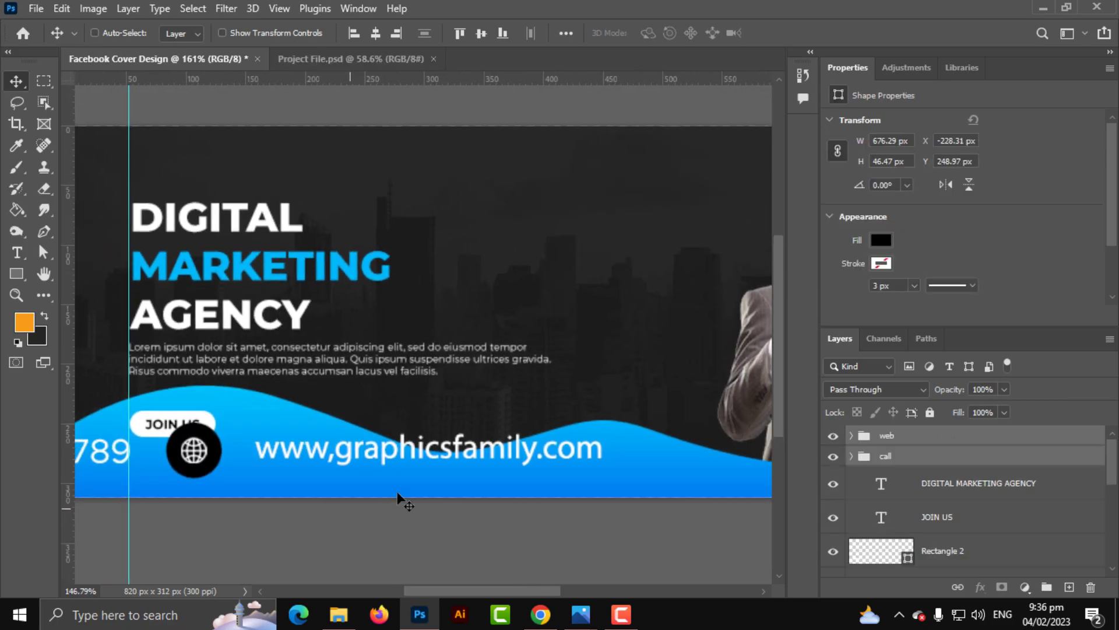
pyautogui.scroll(-1, 397, 494)
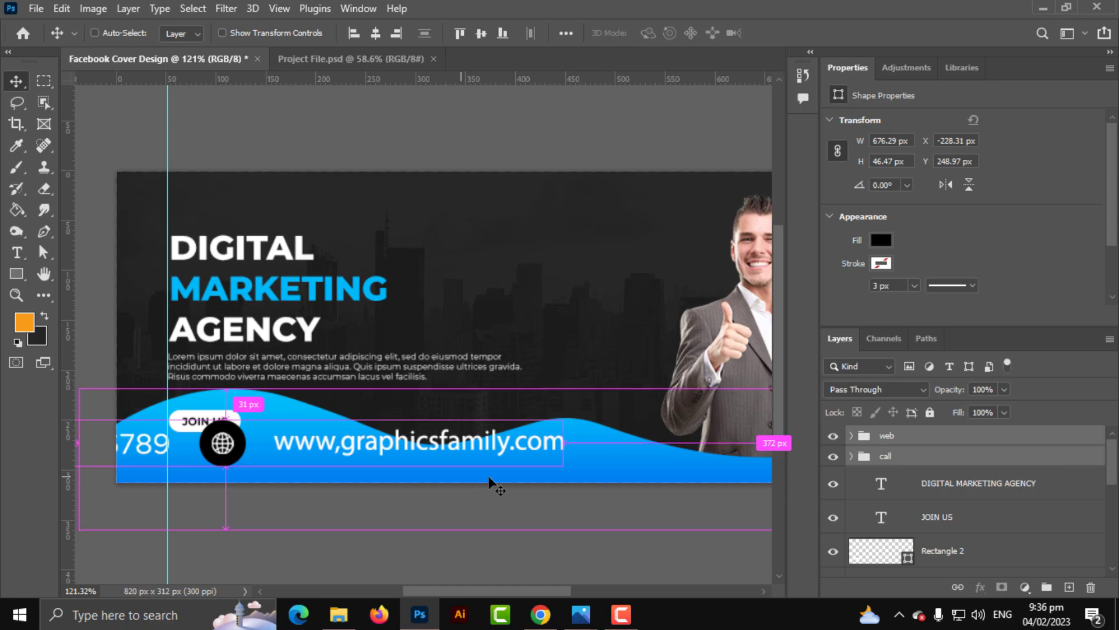
pyautogui.hotkey('ctrl', 't')
pyautogui.click(619, 264)
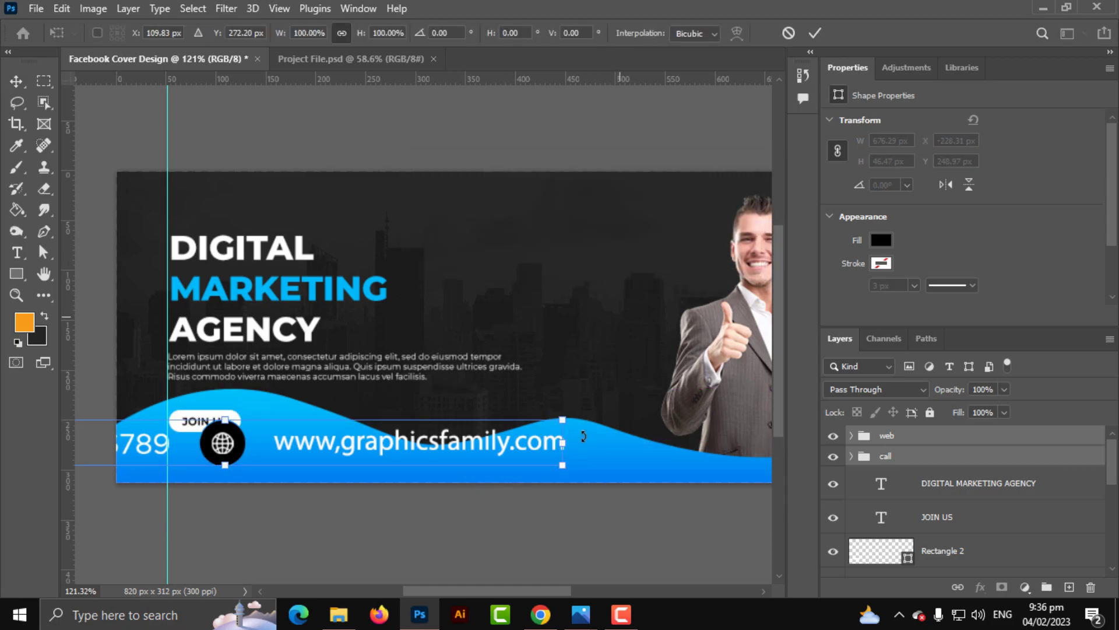
pyautogui.moveTo(549, 443); pyautogui.dragTo(478, 463)
pyautogui.press('Return')
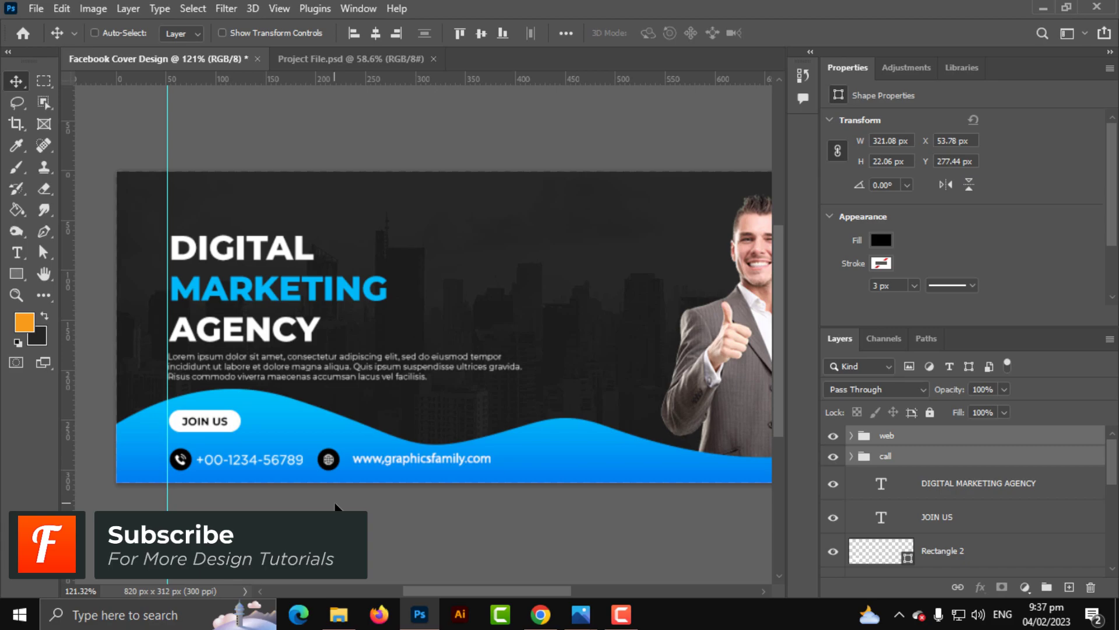
pyautogui.press('Up')
pyautogui.press('Up')
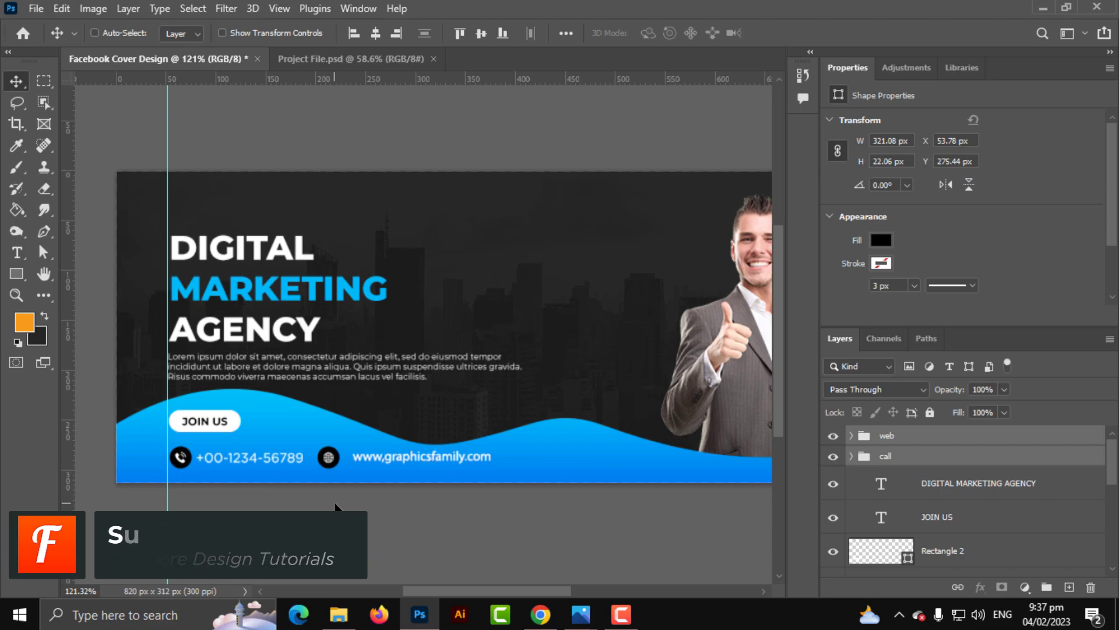
# - Move the call and web groups up beside the "JOIN US" button so all three form one row
pyautogui.scroll(3, 315, 441)
pyautogui.scroll(-5, 502, 441)
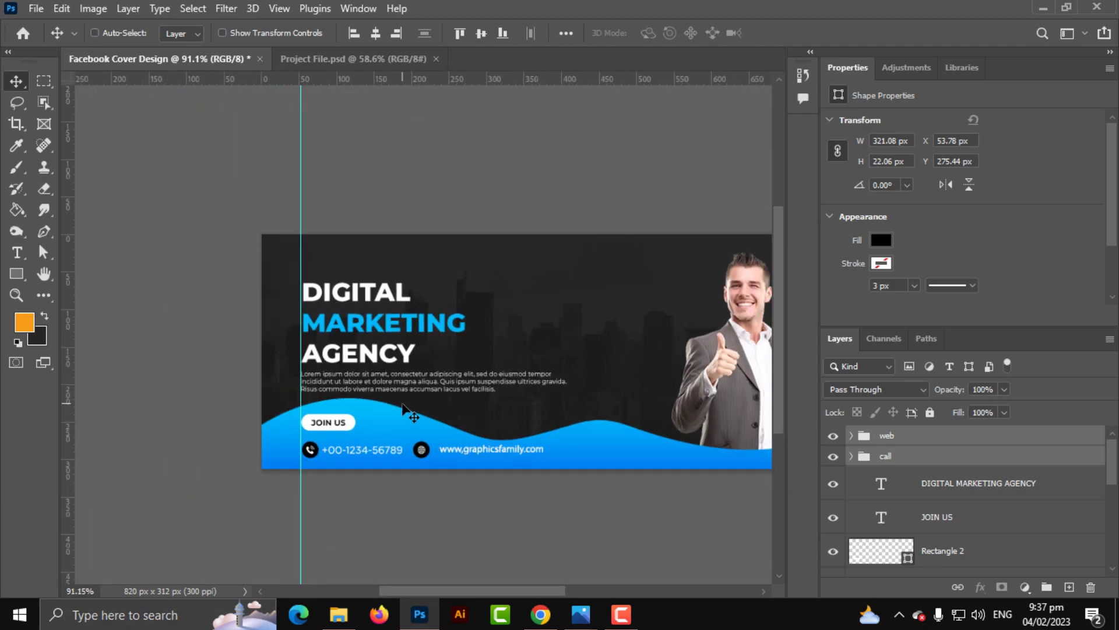
pyautogui.scroll(2, 406, 411)
pyautogui.hotkey('ctrl', 't')
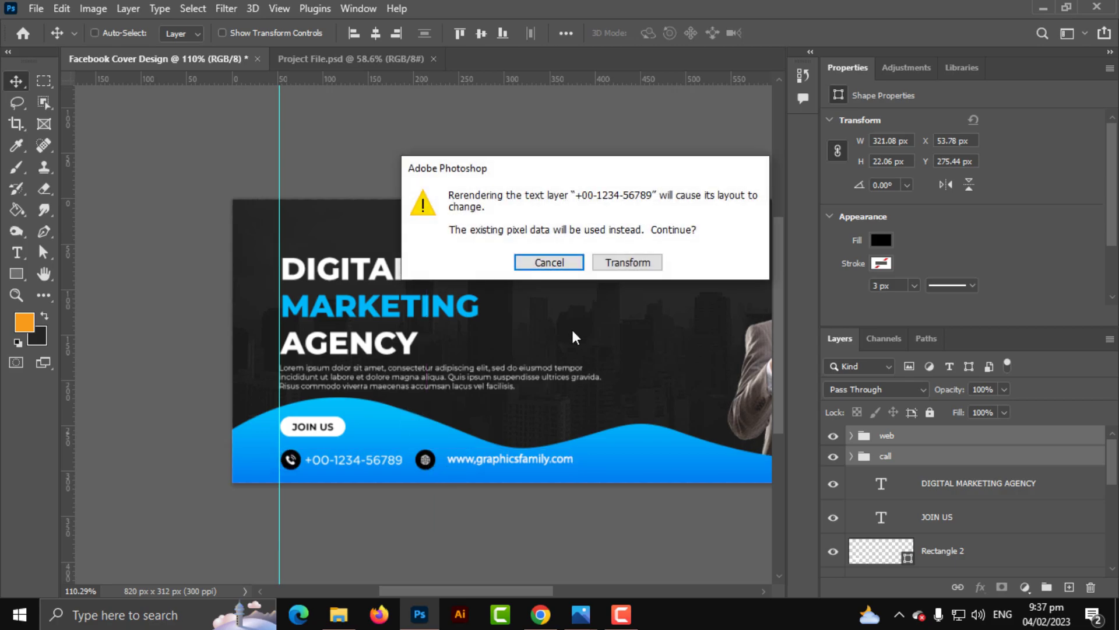
pyautogui.click(628, 262)
pyautogui.moveTo(498, 464); pyautogui.dragTo(579, 437)
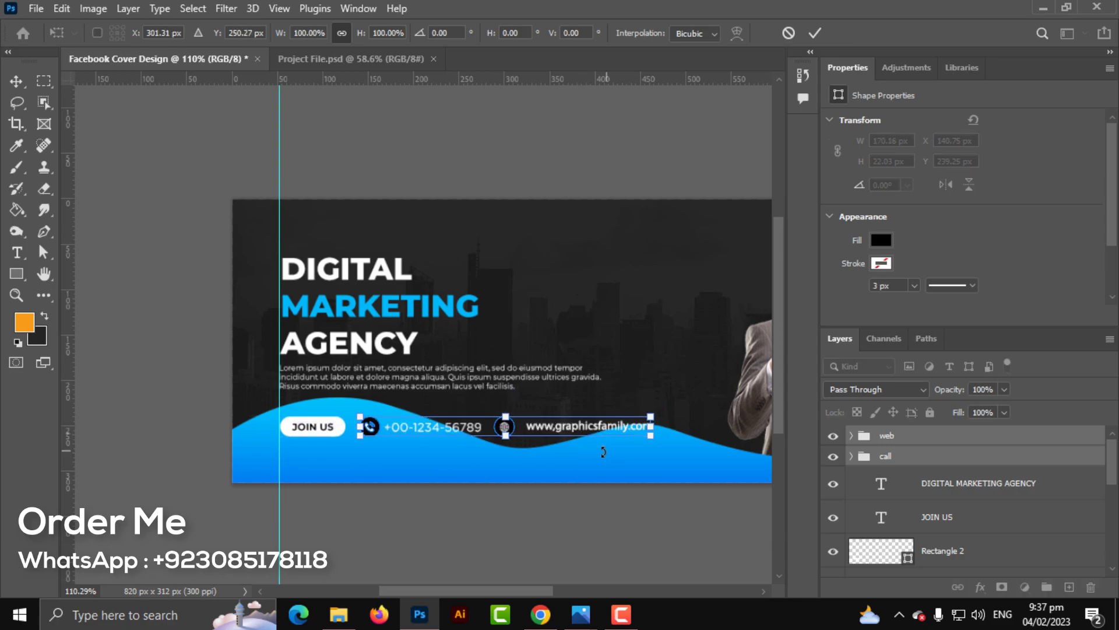
pyautogui.press('Return')
# - Move the "JOIN US" text, its white rectangle and both contact groups together up about 5 px
pyautogui.scroll(3, 588, 452)
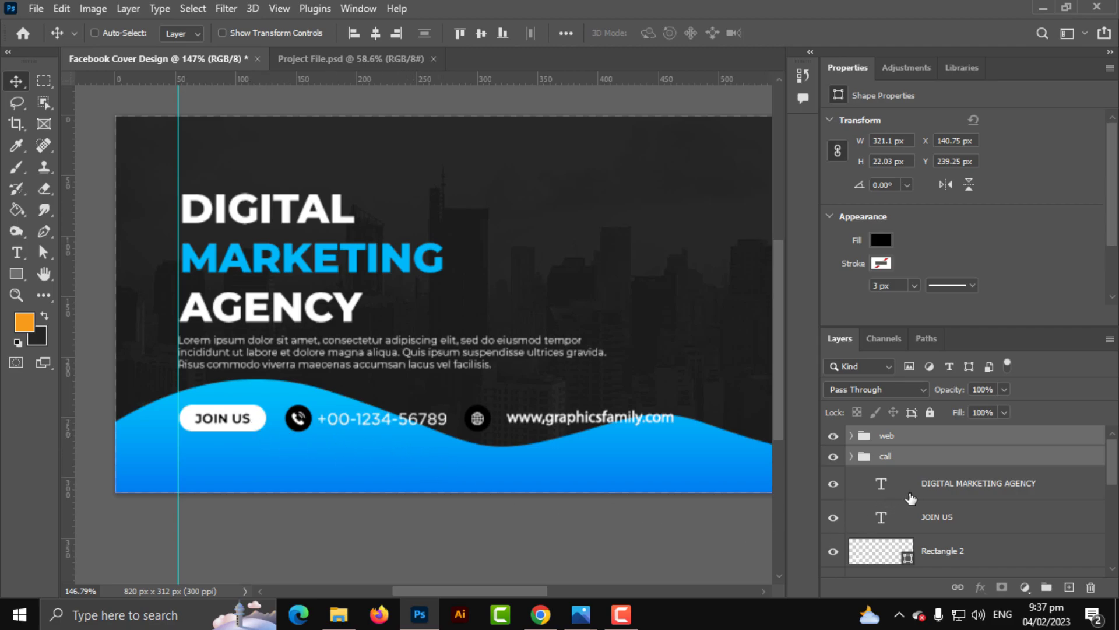
pyautogui.keyDown('ctrl'); pyautogui.click(921, 519); pyautogui.keyUp('ctrl')
pyautogui.keyDown('ctrl'); pyautogui.click(932, 551); pyautogui.keyUp('ctrl')
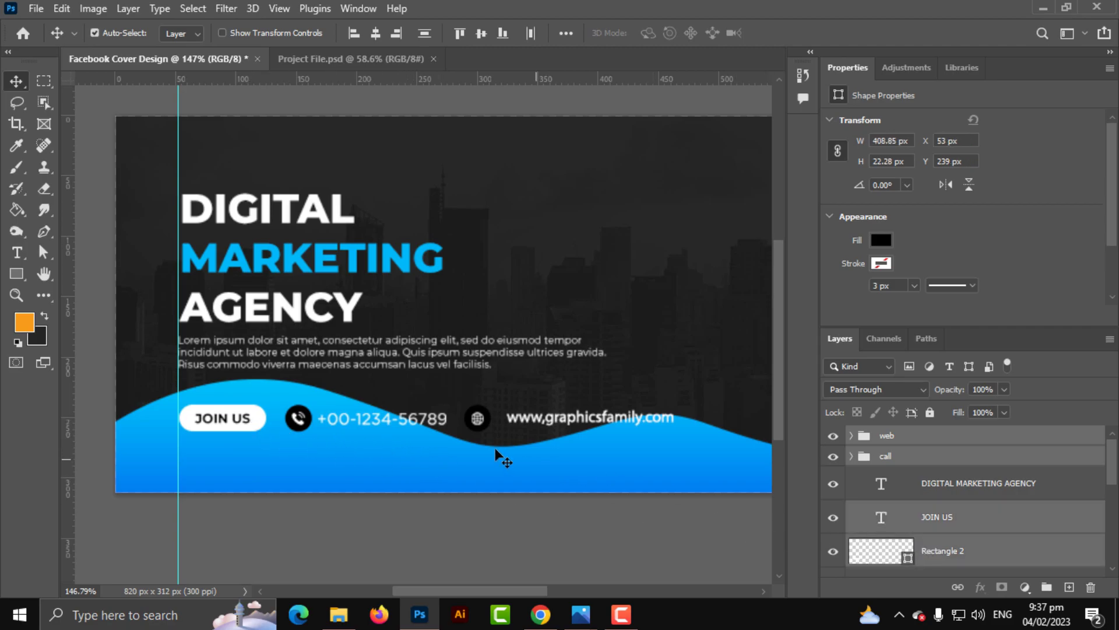
pyautogui.hotkey('ctrl', 't')
pyautogui.click(627, 263)
pyautogui.moveTo(644, 417)
pyautogui.mouseDown()
pyautogui.moveTo(643, 457)
pyautogui.moveTo(637, 411)
pyautogui.mouseUp()
pyautogui.press('Return')
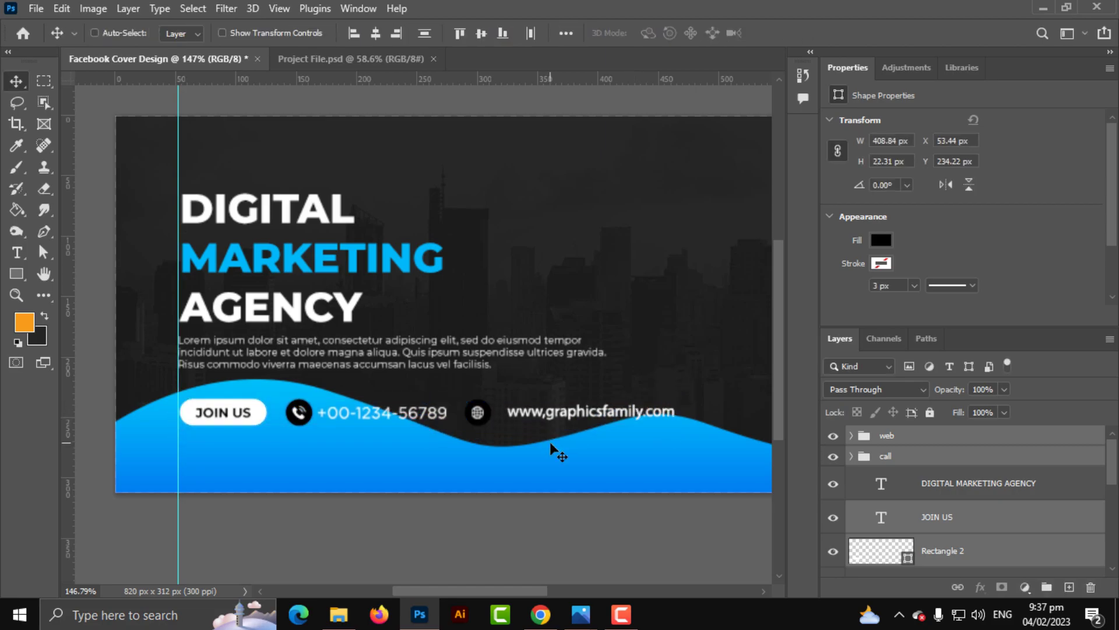
pyautogui.scroll(-2, 385, 452)
pyautogui.scroll(-3, 355, 466)
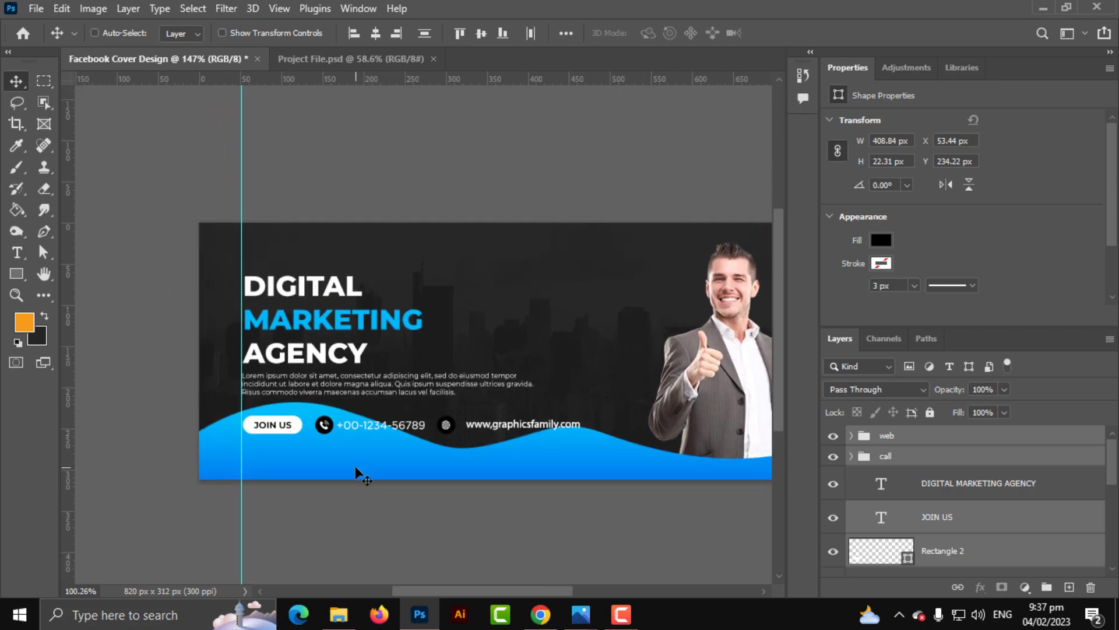
pyautogui.scroll(1, 362, 460)
pyautogui.hotkey('ctrl', 't')
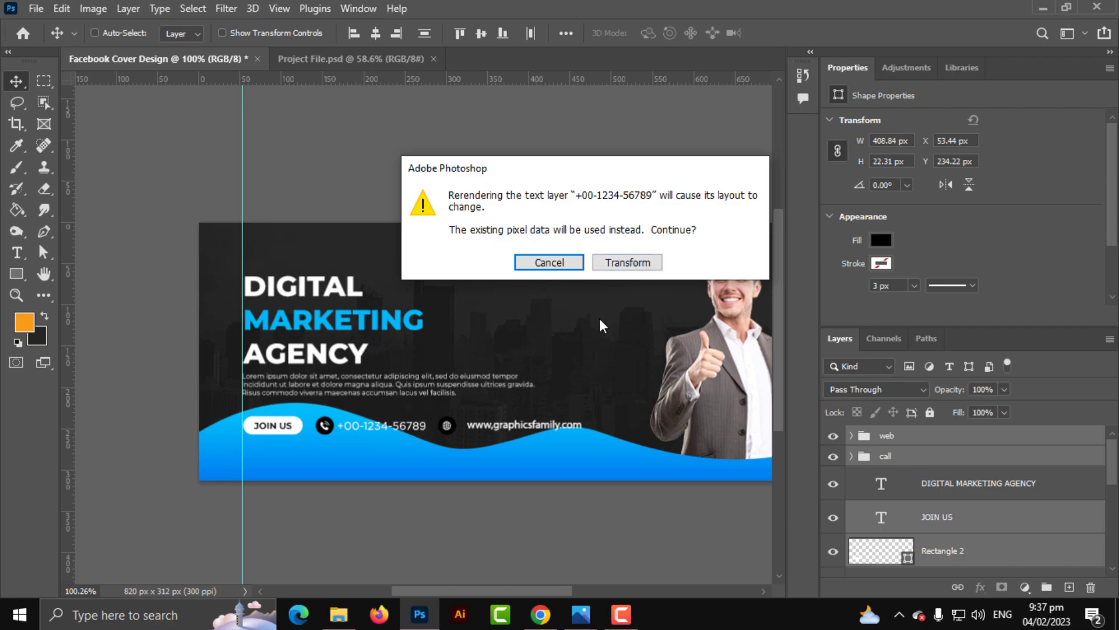
pyautogui.press('Escape')
# - Try to stretch the blue gradient wave to about 255% height and skew it vertically about -19.4° so it rises behind the businessman's side
pyautogui.scroll(-5, 957, 534)
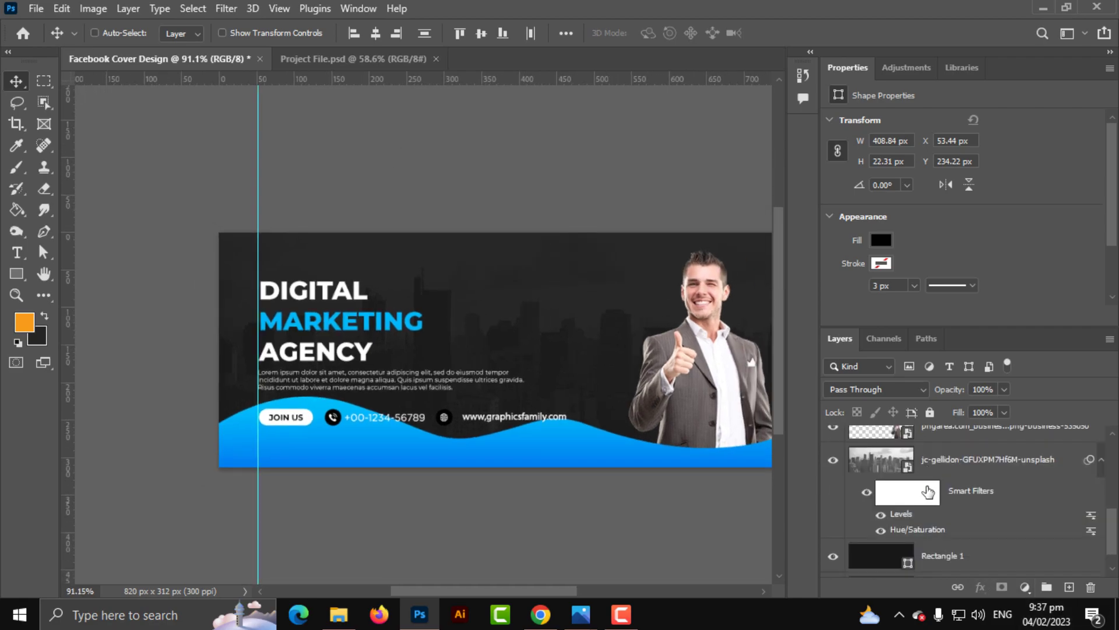
pyautogui.click(956, 454)
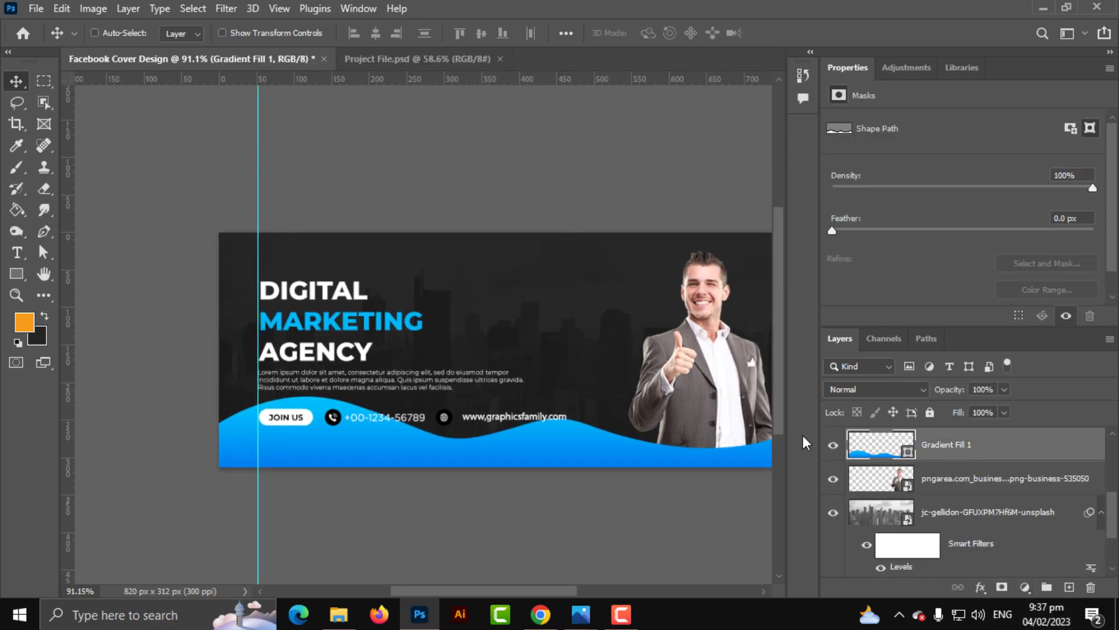
pyautogui.hotkey('ctrl', 't')
pyautogui.moveTo(525, 395); pyautogui.dragTo(465, 232)
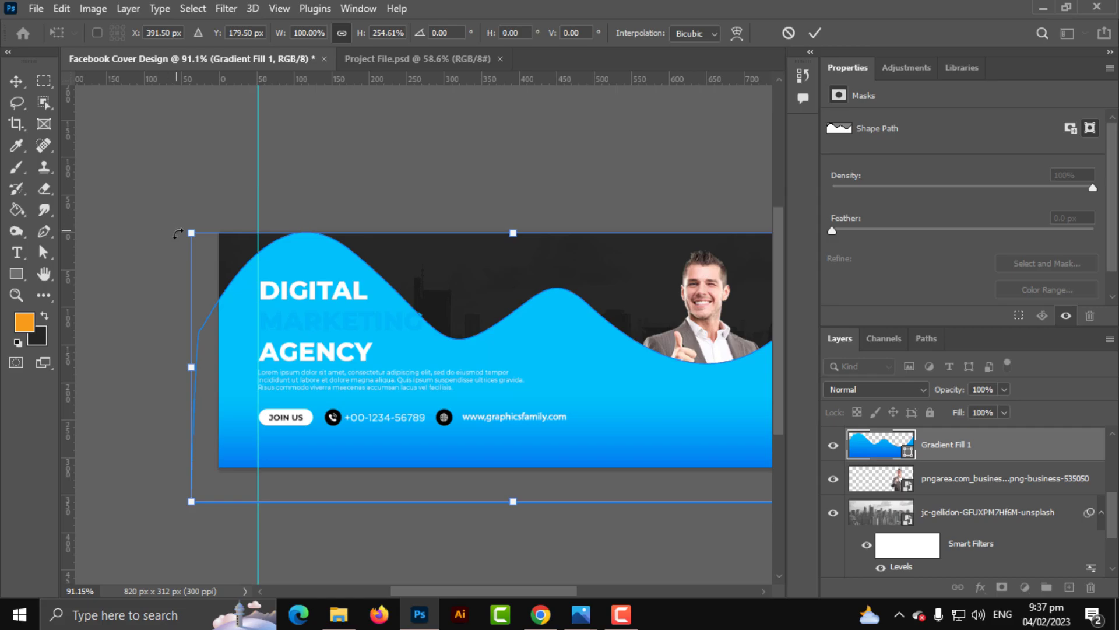
pyautogui.moveTo(191, 233); pyautogui.dragTo(578, 461)
pyautogui.hscroll(10, 362, 392)
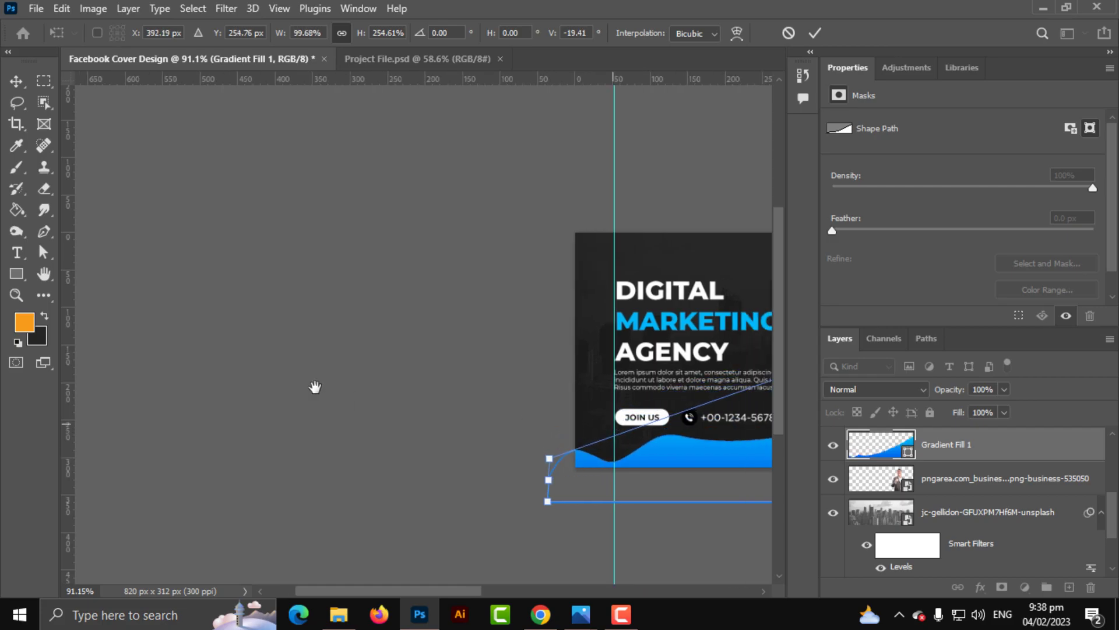
pyautogui.press('Return')
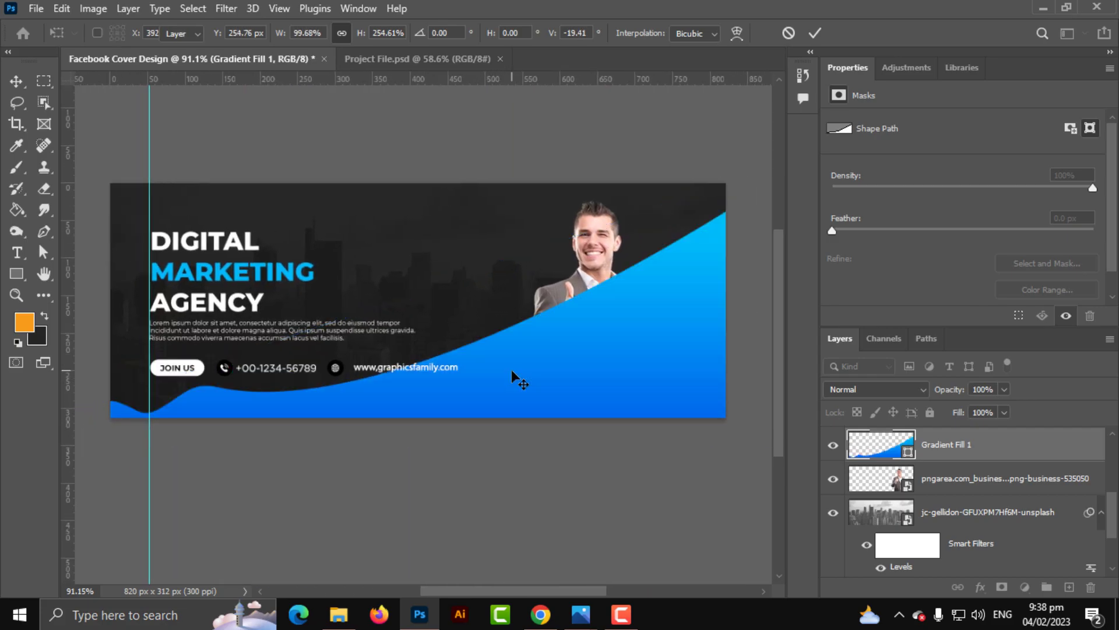
pyautogui.scroll(3, 376, 374)
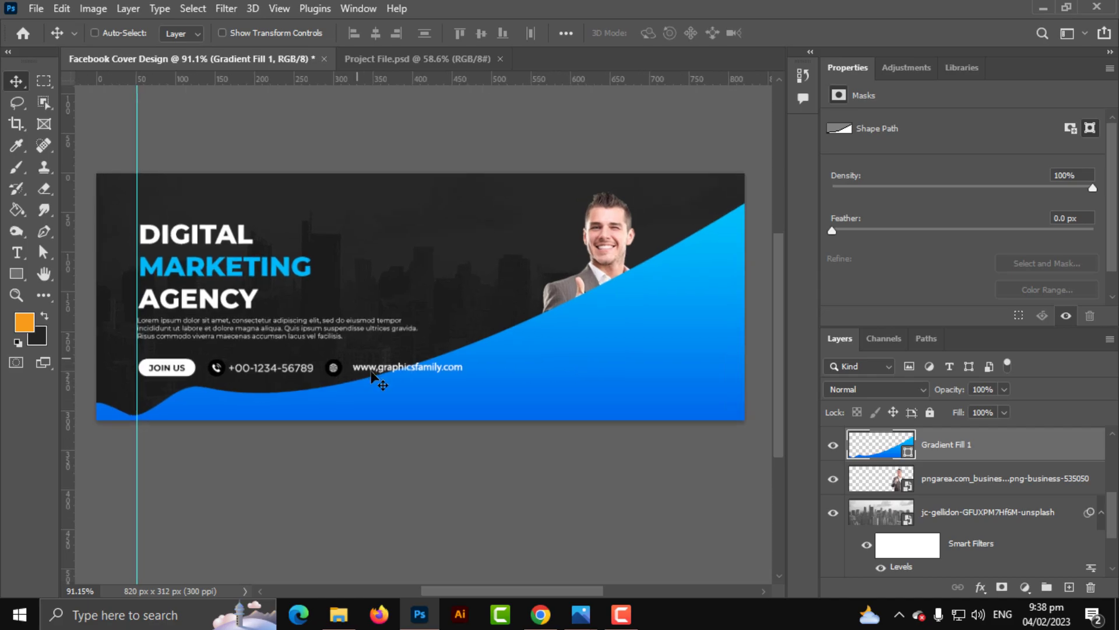
pyautogui.moveTo(403, 385); pyautogui.dragTo(435, 400)
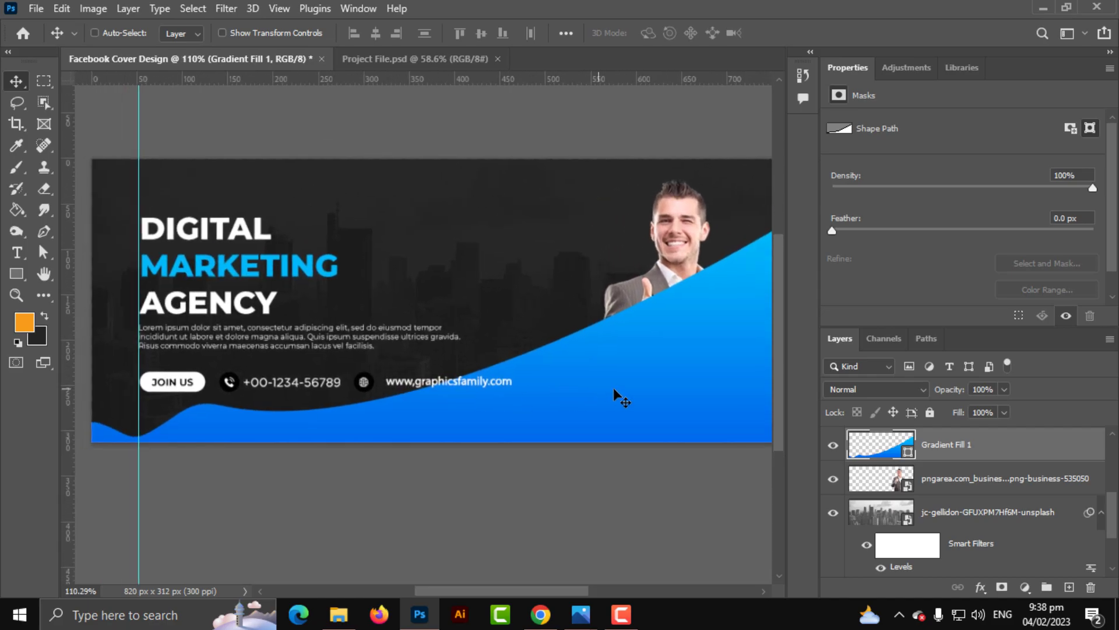
# - Delete the blue gradient wave layer from the cover
pyautogui.press('Delete')
pyautogui.scroll(-2, 446, 390)
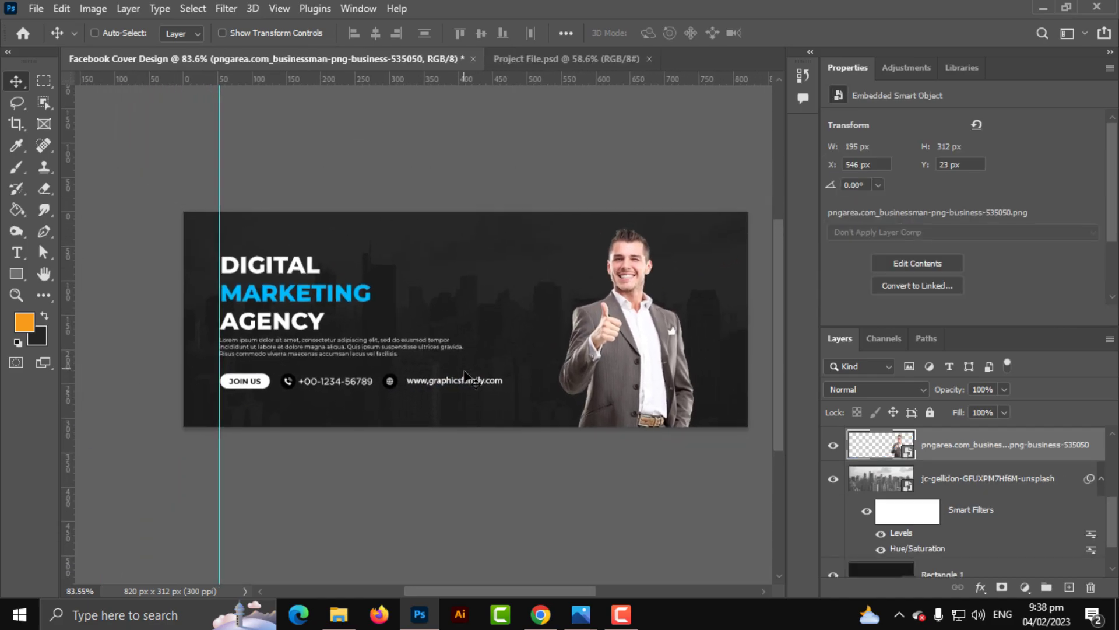
pyautogui.scroll(1, 446, 389)
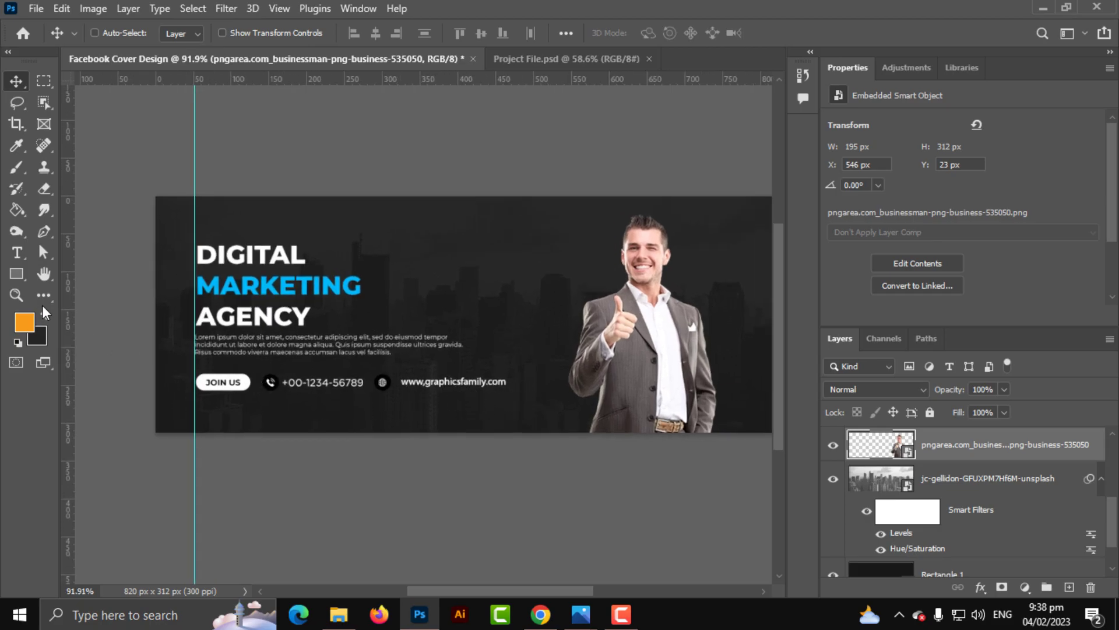
# - Start a Pen tool path beside the businessman's face and curve it across his head and down past his far shoulder
pyautogui.click(44, 232)
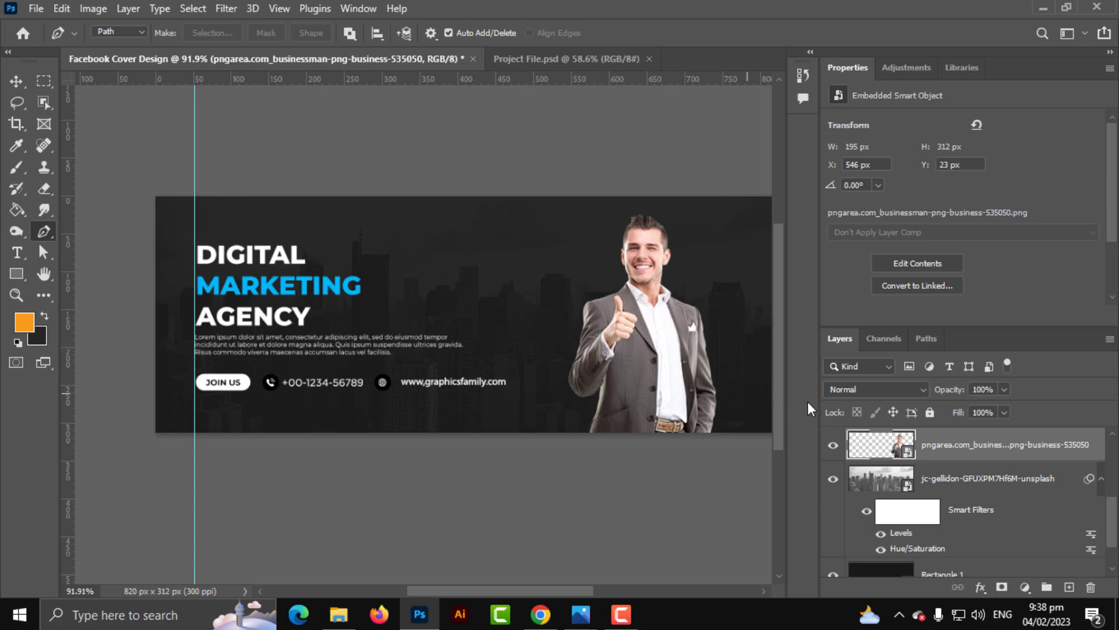
pyautogui.hscroll(2, 670, 371)
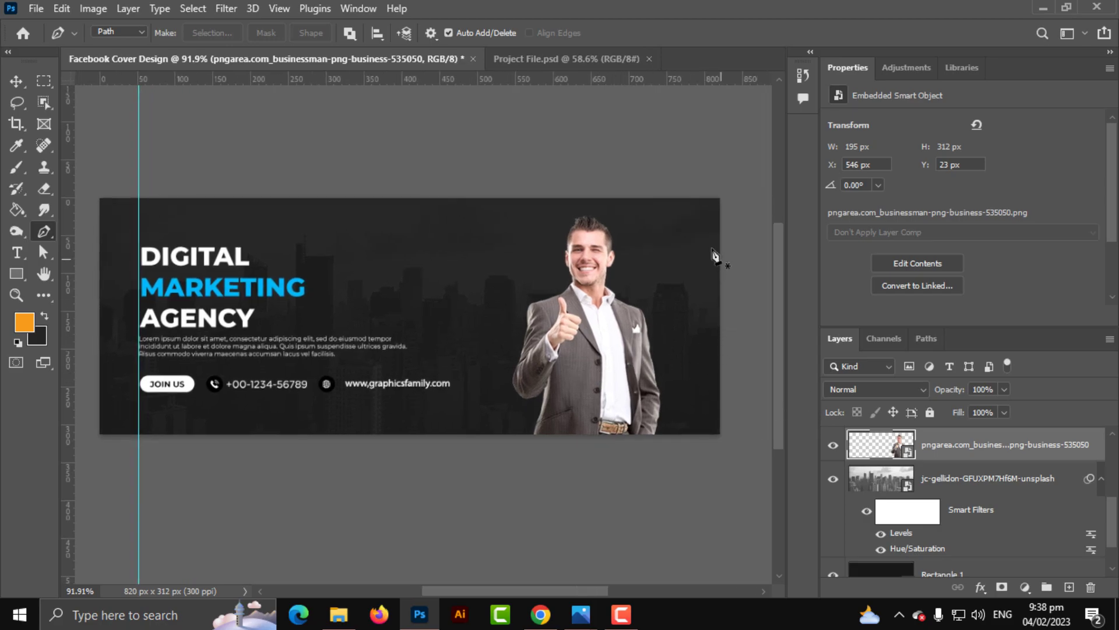
pyautogui.click(537, 262)
pyautogui.moveTo(665, 344); pyautogui.dragTo(658, 490)
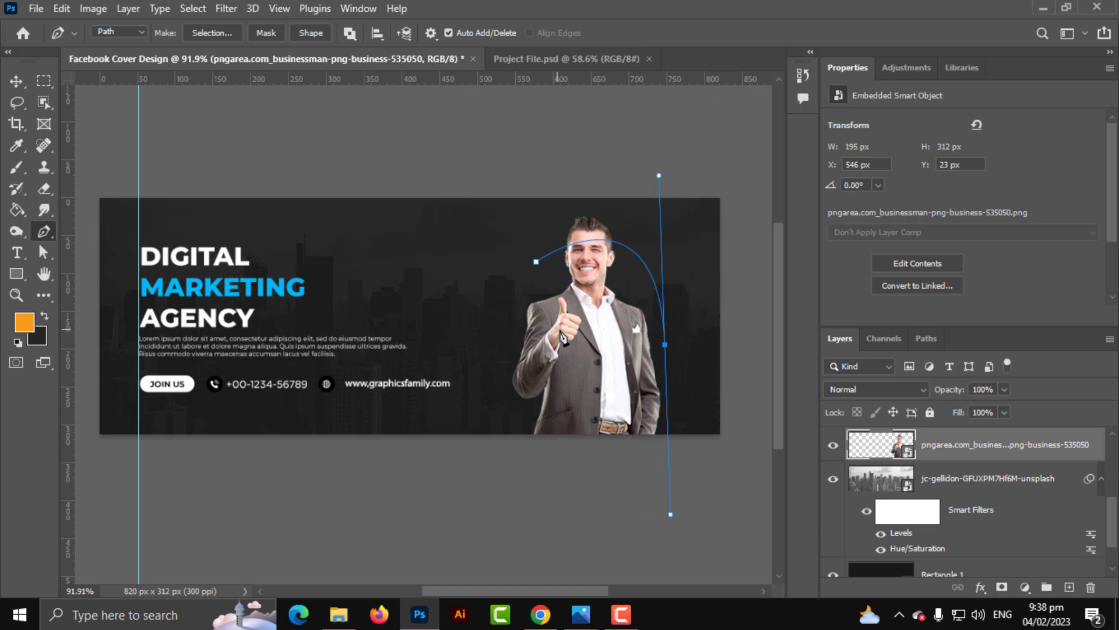
pyautogui.moveTo(466, 405); pyautogui.dragTo(520, 417)
pyautogui.hotkey('ctrl', 'z')
pyautogui.click(665, 345)
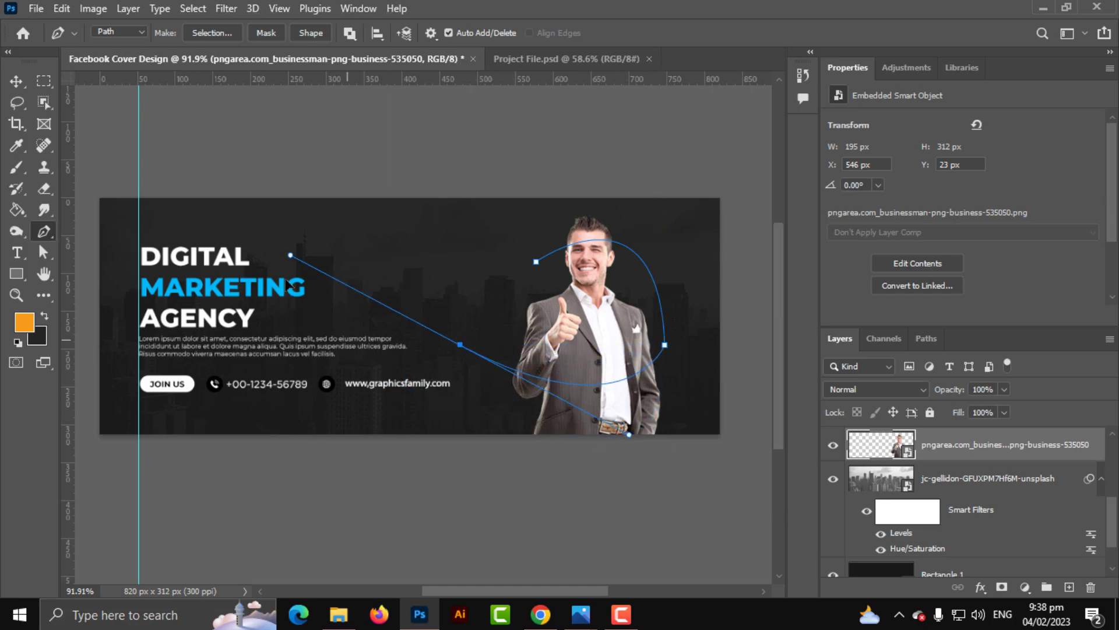
# - Continue the path as a flowing wave below the contact row, curving up to the cover's left edge
pyautogui.moveTo(445, 410); pyautogui.dragTo(227, 356)
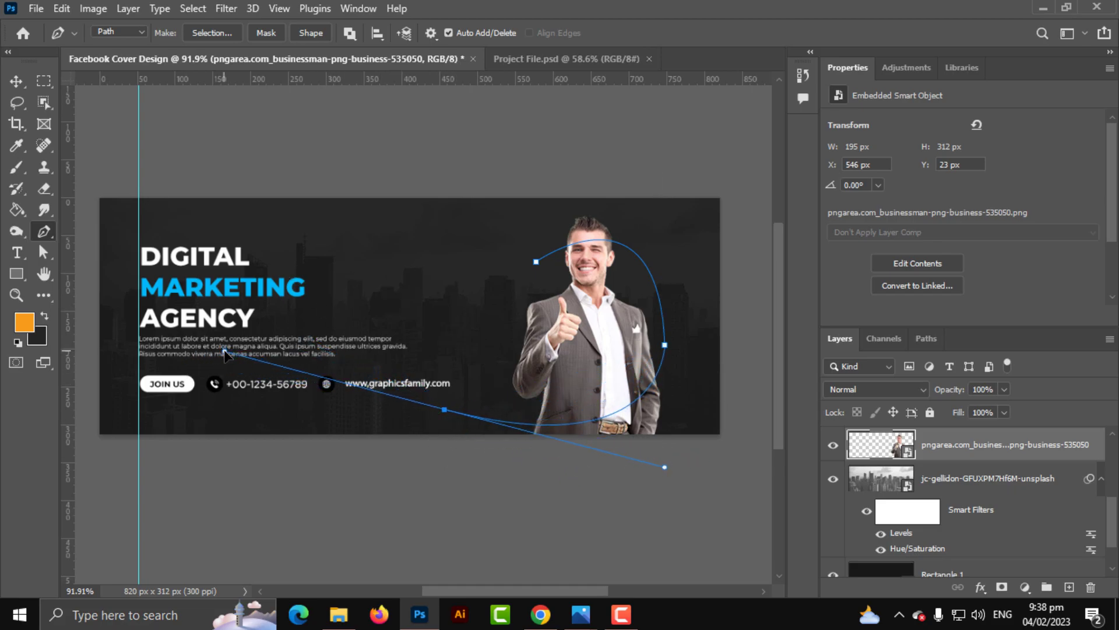
pyautogui.keyDown('alt'); pyautogui.click(444, 410); pyautogui.keyUp('alt')
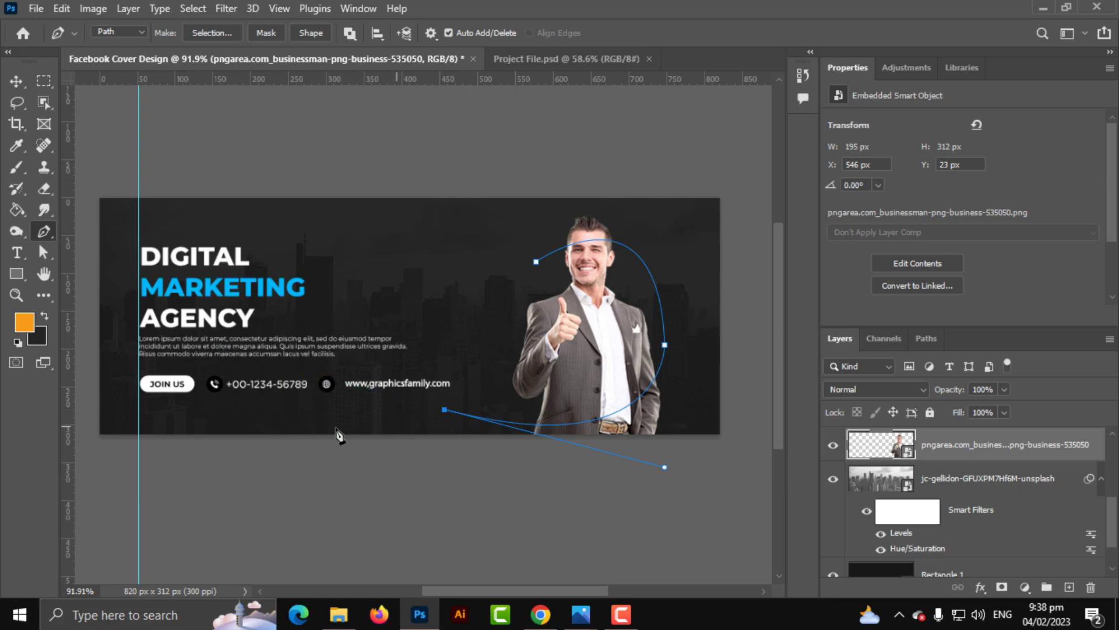
pyautogui.moveTo(300, 411); pyautogui.dragTo(216, 432)
pyautogui.moveTo(98, 308); pyautogui.dragTo(97, 196)
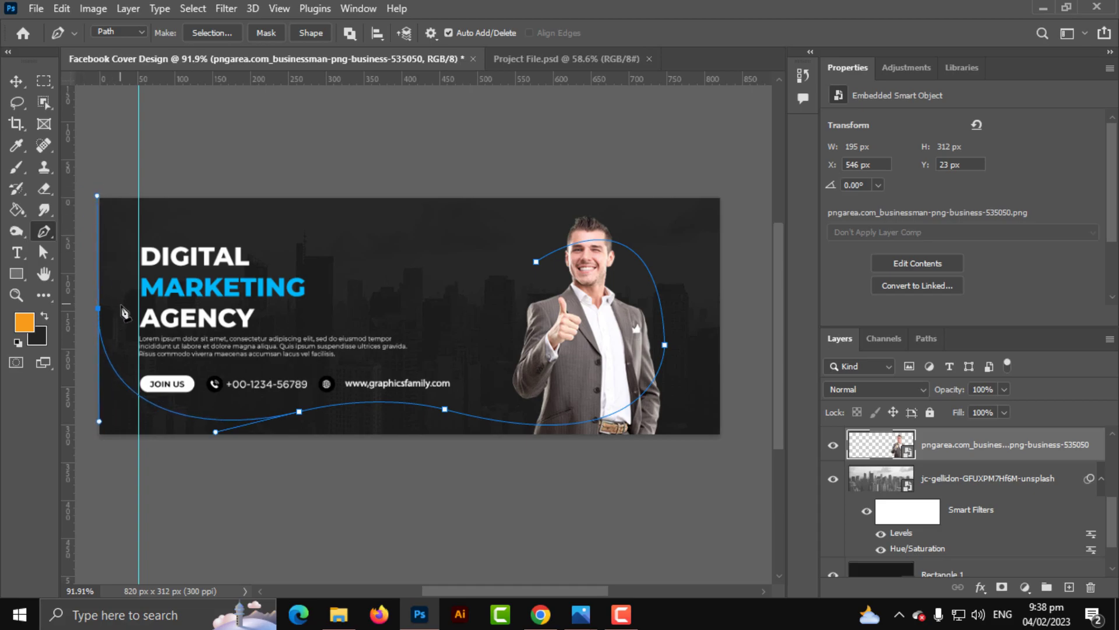
# - Close the path around the outside of the cover's bottom, right and upper edges, ending in a curve back to its starting point
pyautogui.moveTo(98, 307); pyautogui.dragTo(76, 357)
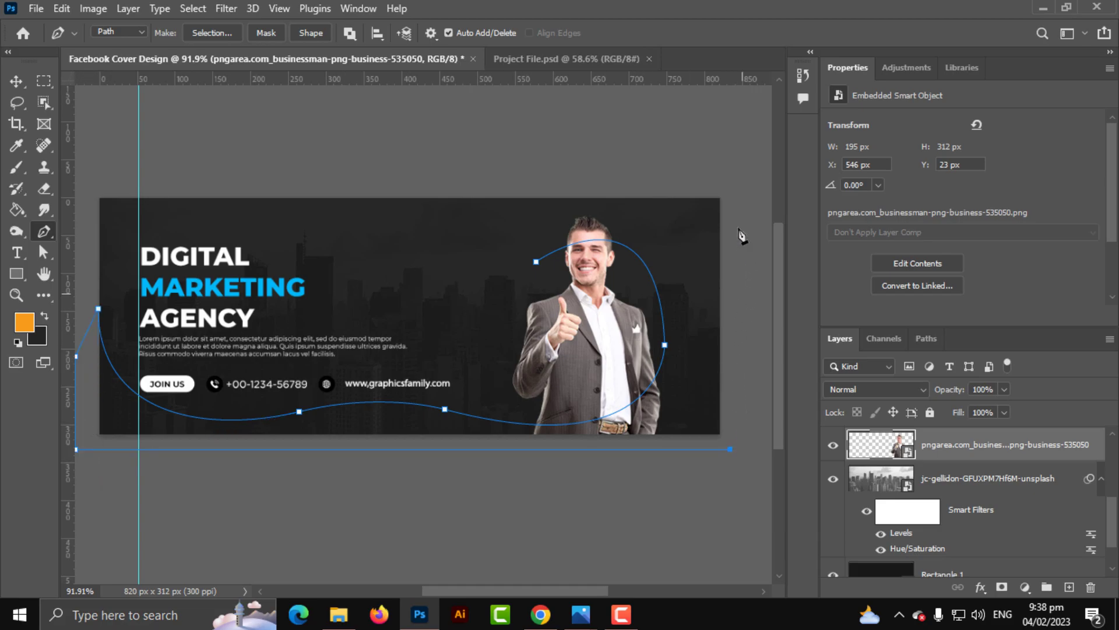
pyautogui.moveTo(536, 261); pyautogui.dragTo(575, 182)
pyautogui.hotkey('ctrl', 'z')
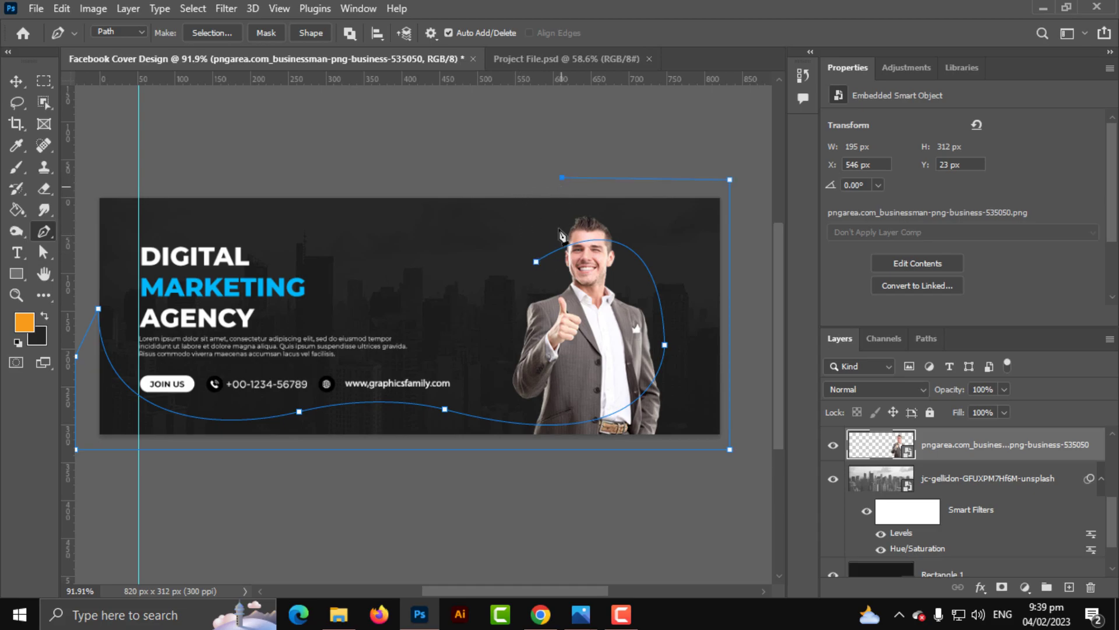
pyautogui.moveTo(536, 263); pyautogui.dragTo(472, 328)
# - Add a gradient fill layer above Rectangle 1 in the path's shape, using the deep-blue-to-cyan preset from the Blues set
pyautogui.scroll(-1, 979, 557)
pyautogui.click(971, 532)
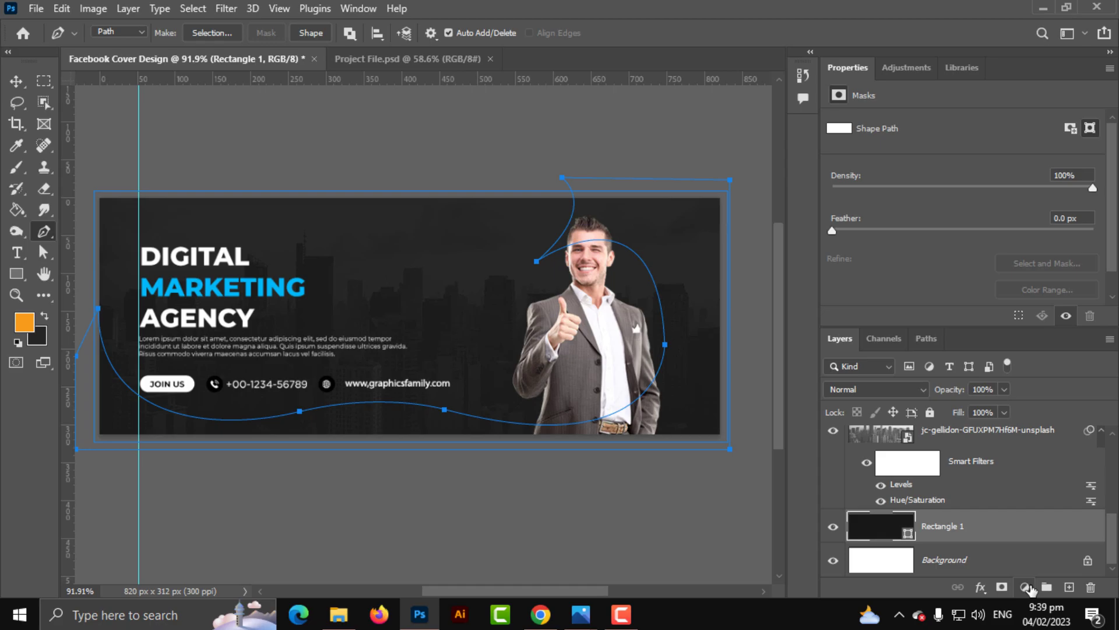
pyautogui.click(1027, 588)
pyautogui.click(1014, 309)
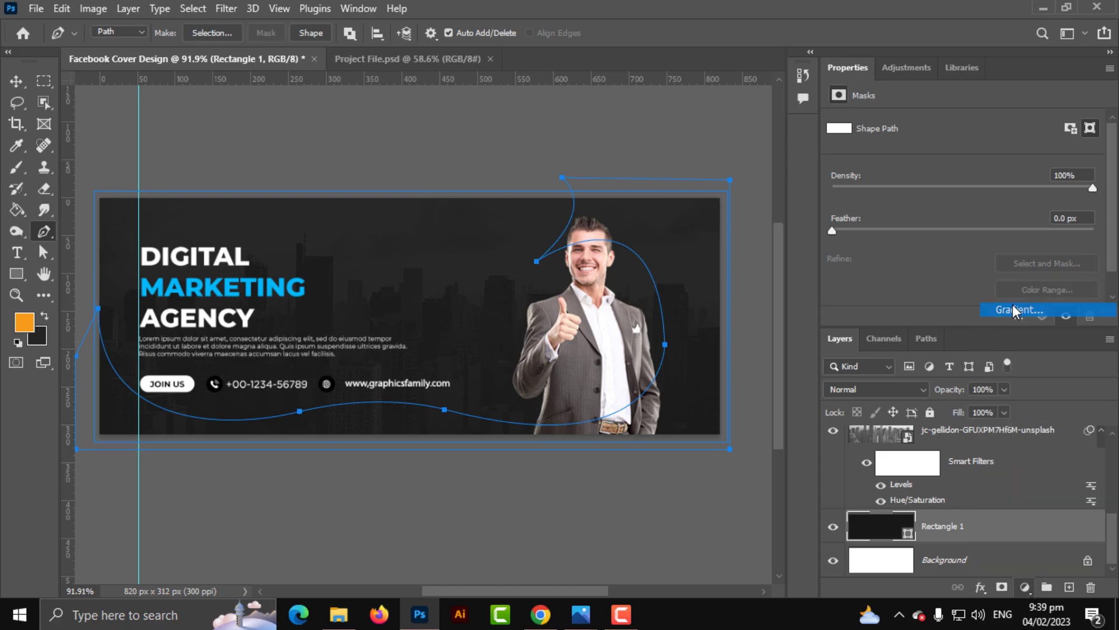
pyautogui.click(904, 145)
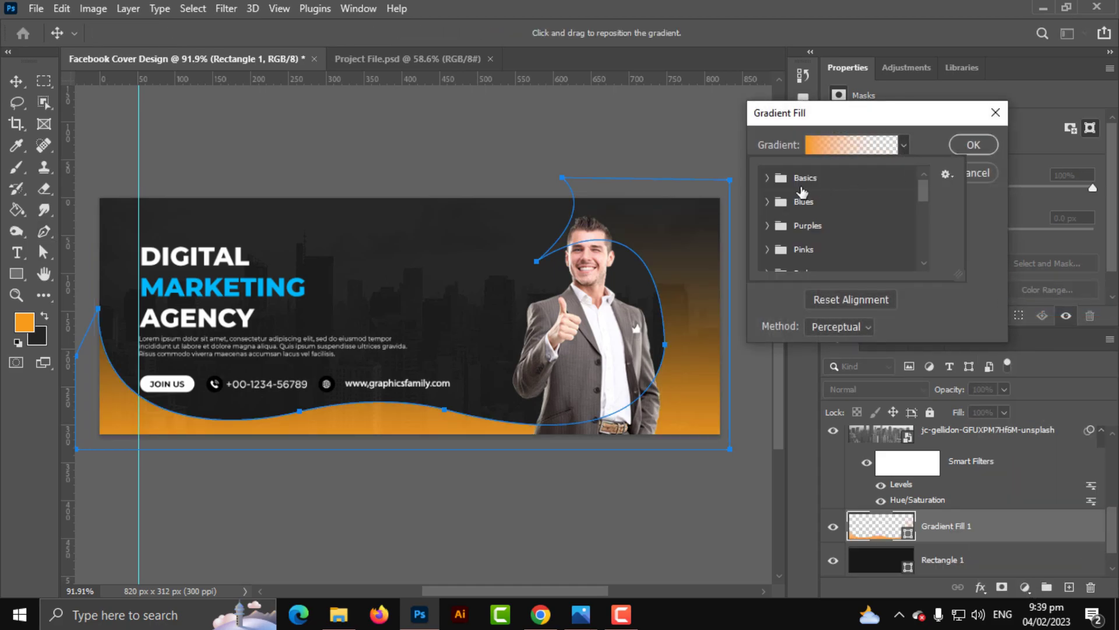
pyautogui.click(768, 202)
pyautogui.scroll(-3, 818, 243)
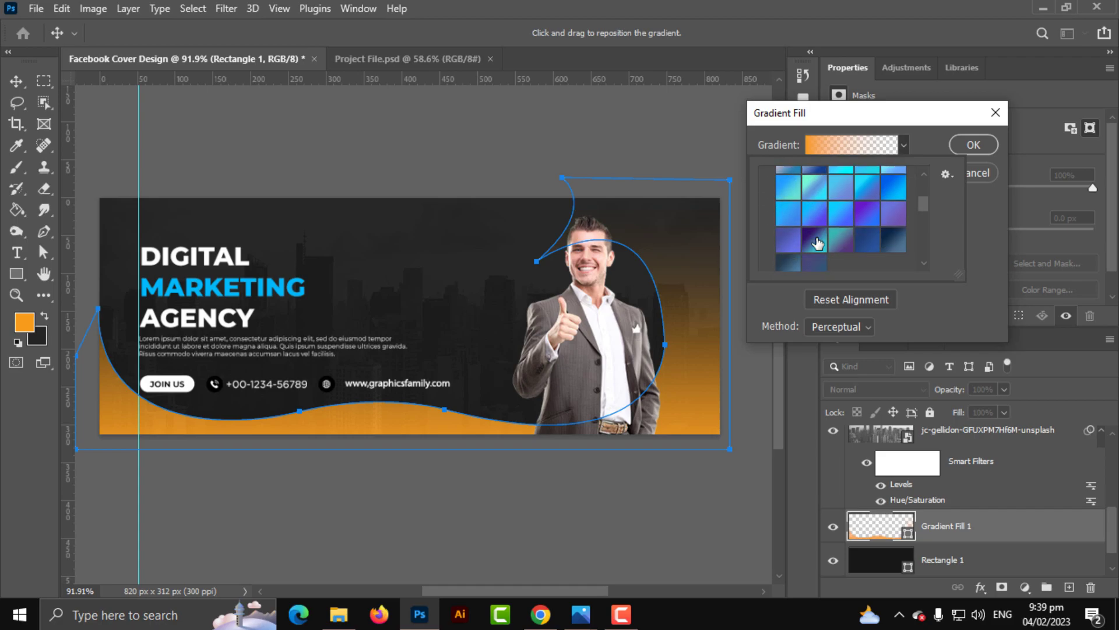
pyautogui.click(885, 187)
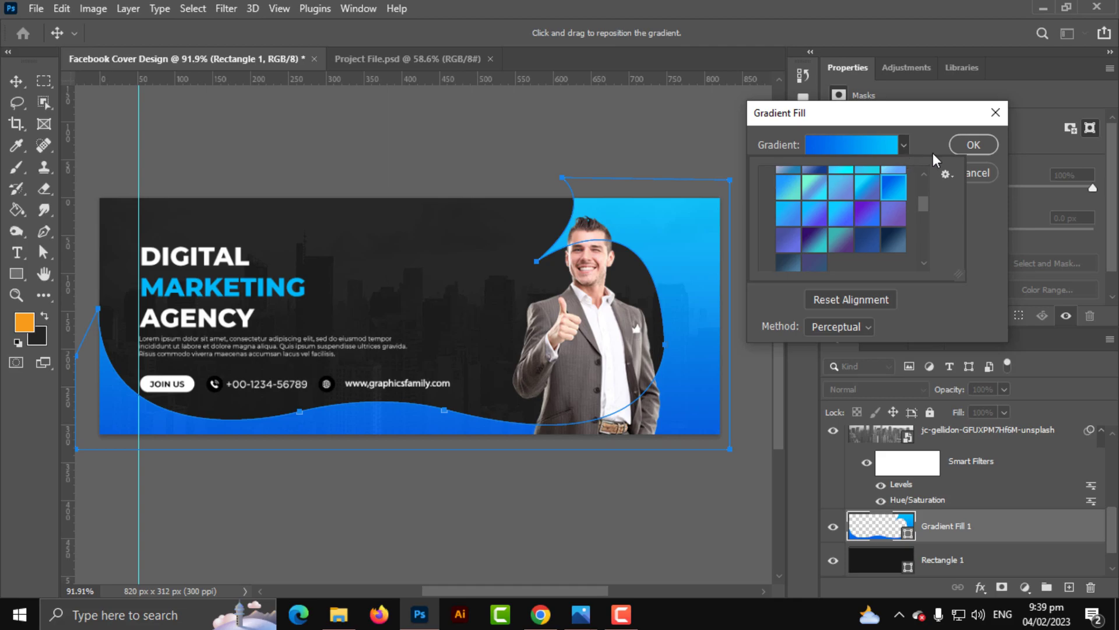
pyautogui.click(995, 144)
pyautogui.click(995, 143)
pyautogui.press('p')
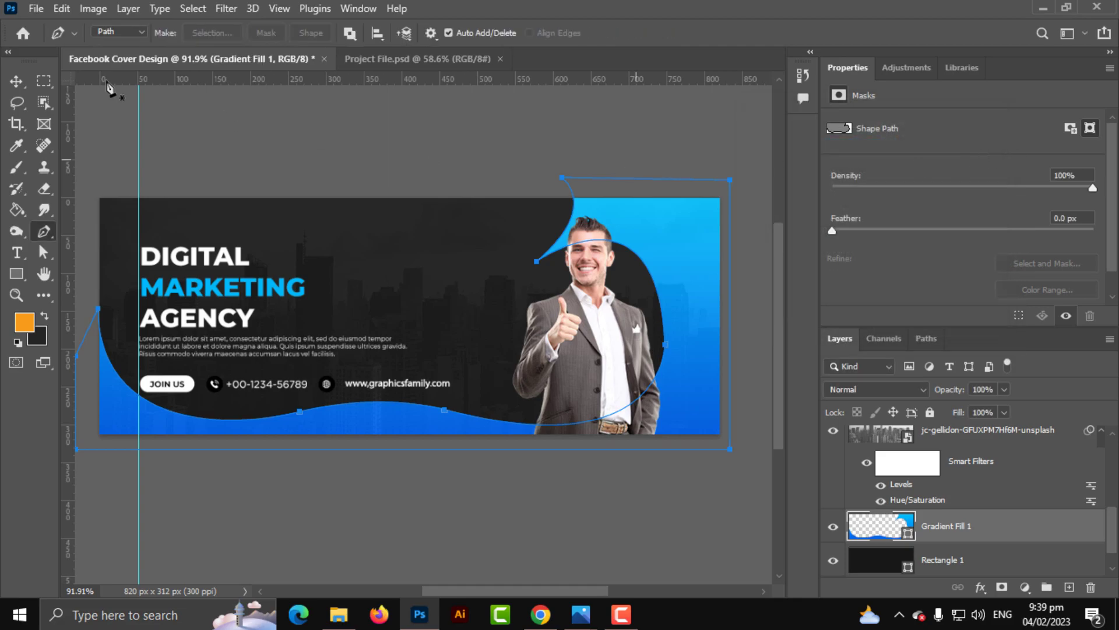
# - Move the Gradient Fill 1 layer above the skyline photo and directly below the businessman layer
pyautogui.click(17, 81)
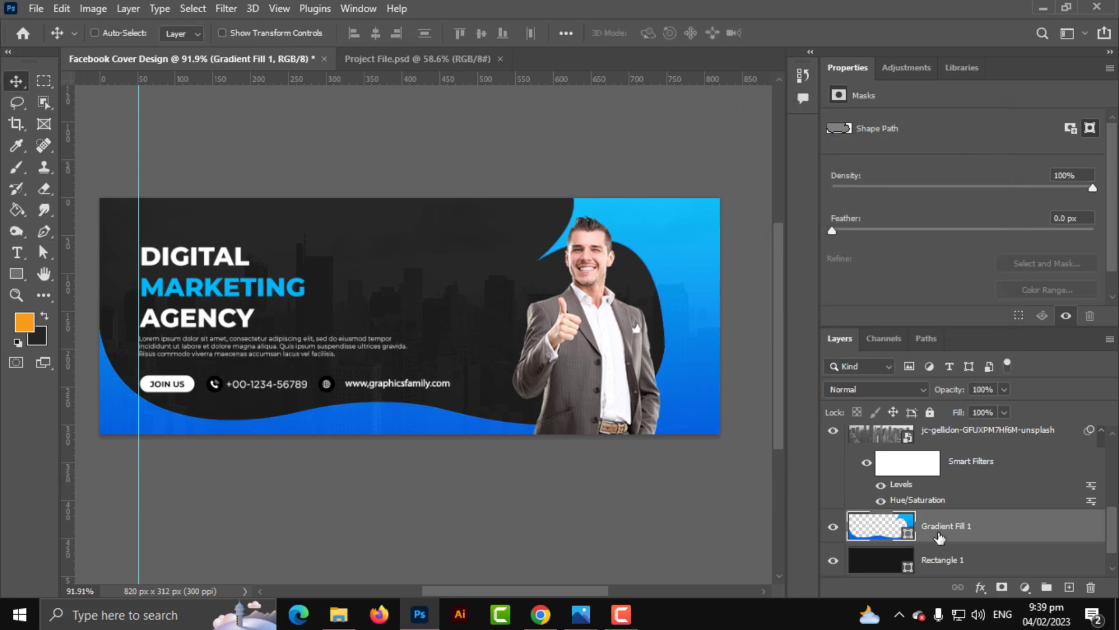
pyautogui.moveTo(959, 528); pyautogui.dragTo(941, 464)
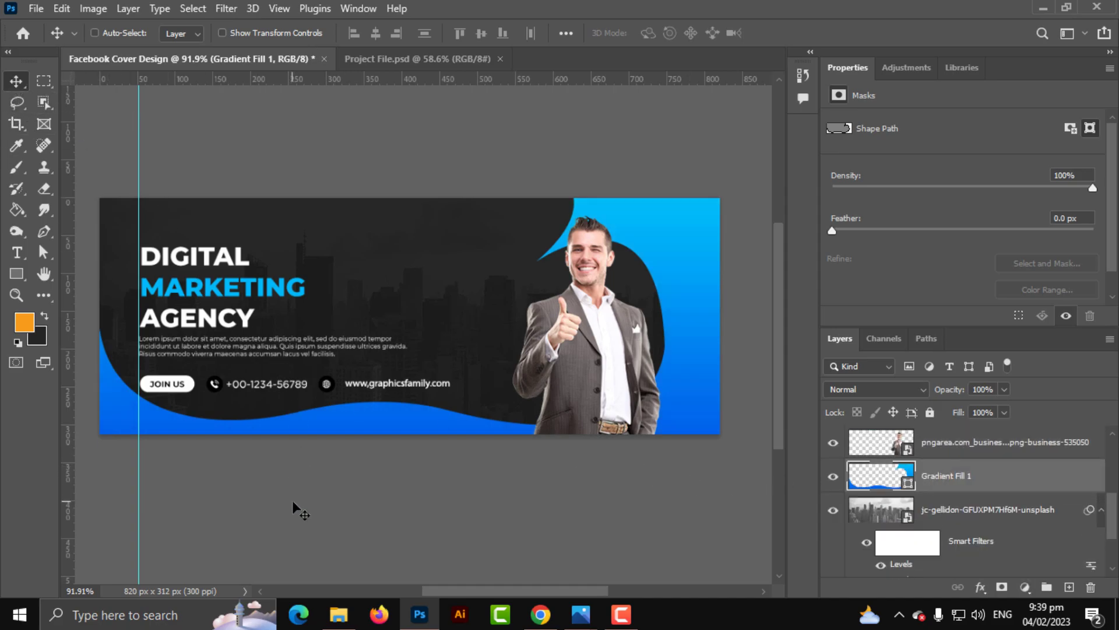
pyautogui.scroll(2, 559, 209)
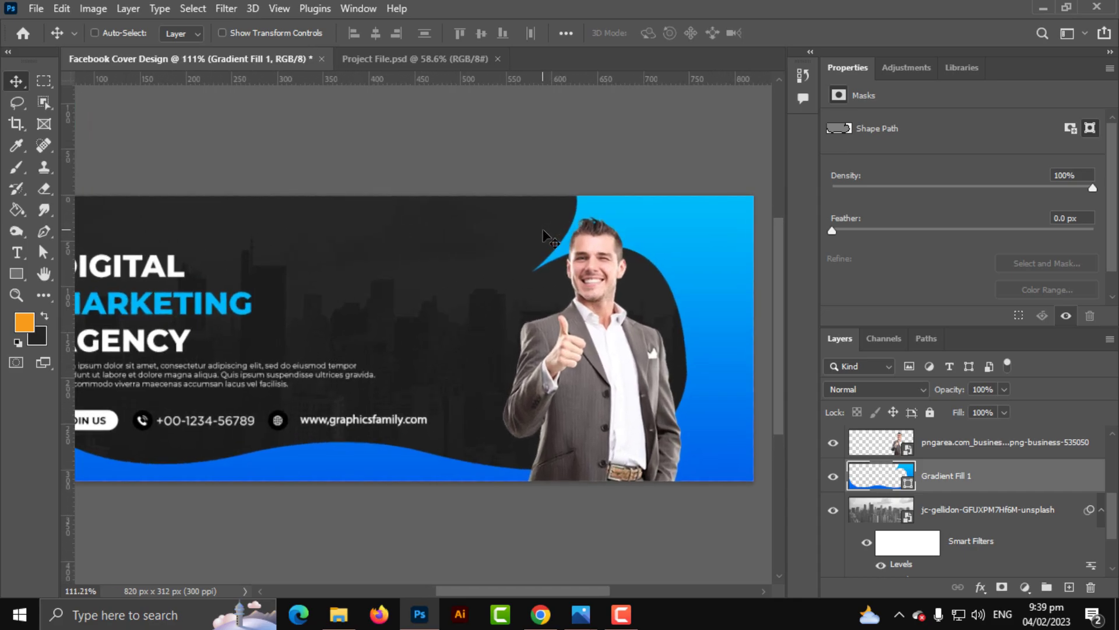
pyautogui.scroll(-2, 554, 230)
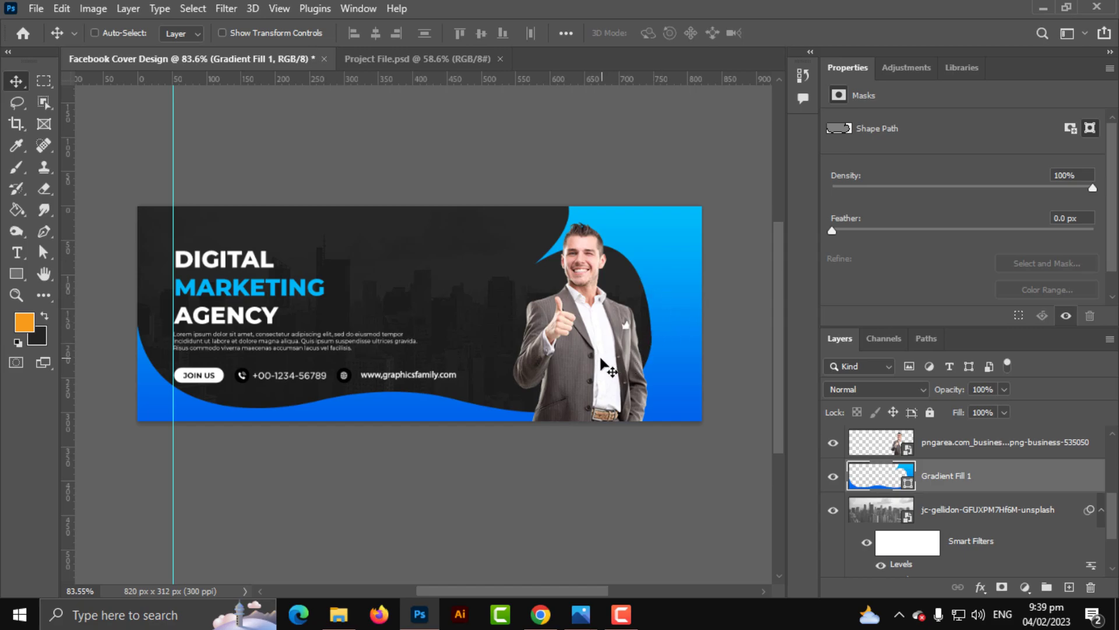
# - Load the gradient shape as a selection, invert it, and add it as a layer mask to the businessman layer
pyautogui.click(928, 447)
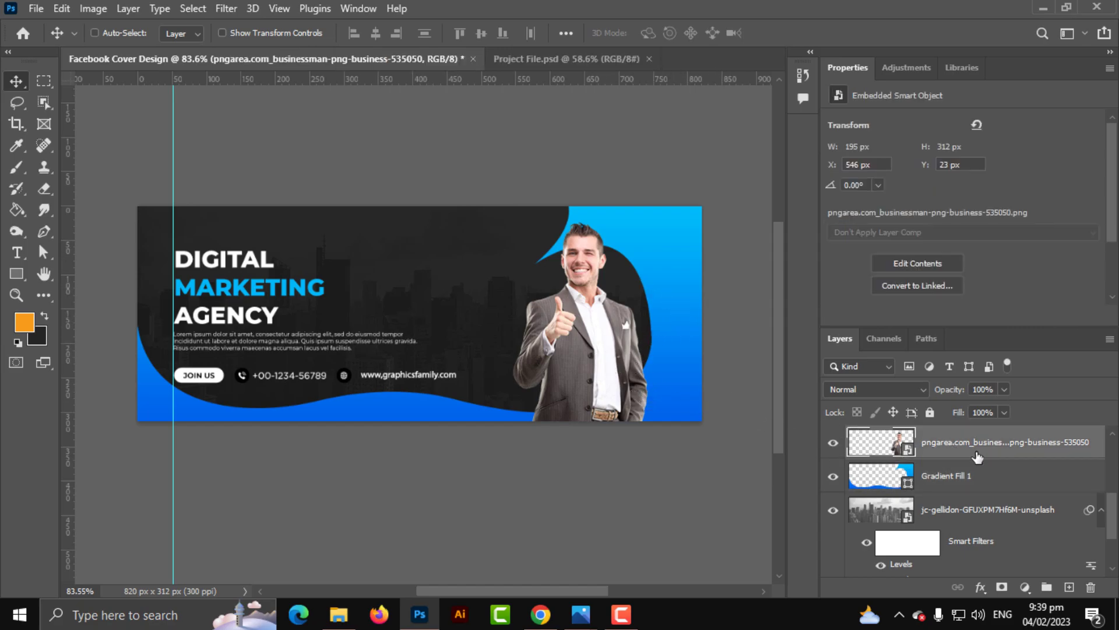
pyautogui.keyDown('ctrl'); pyautogui.click(908, 467); pyautogui.keyUp('ctrl')
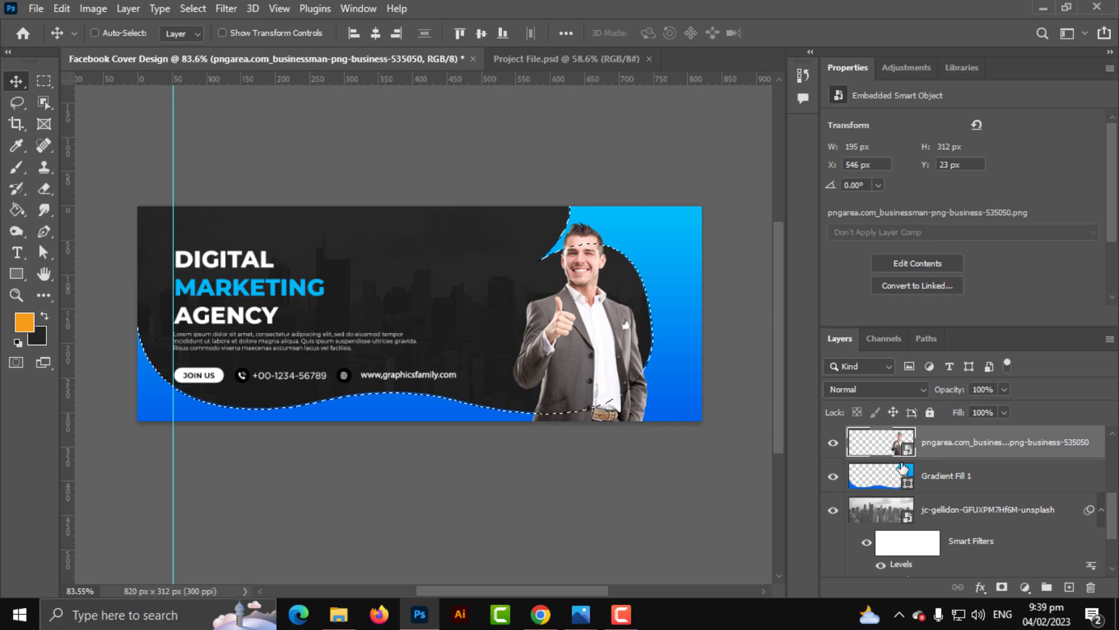
pyautogui.click(1001, 587)
pyautogui.hotkey('ctrl', 'z')
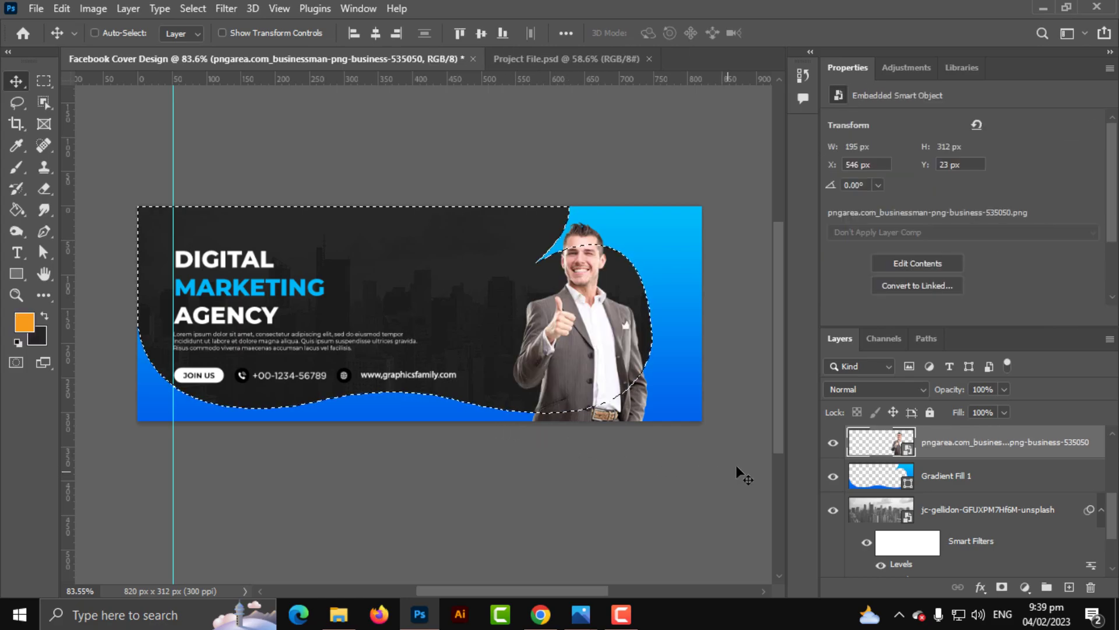
pyautogui.click(1002, 587)
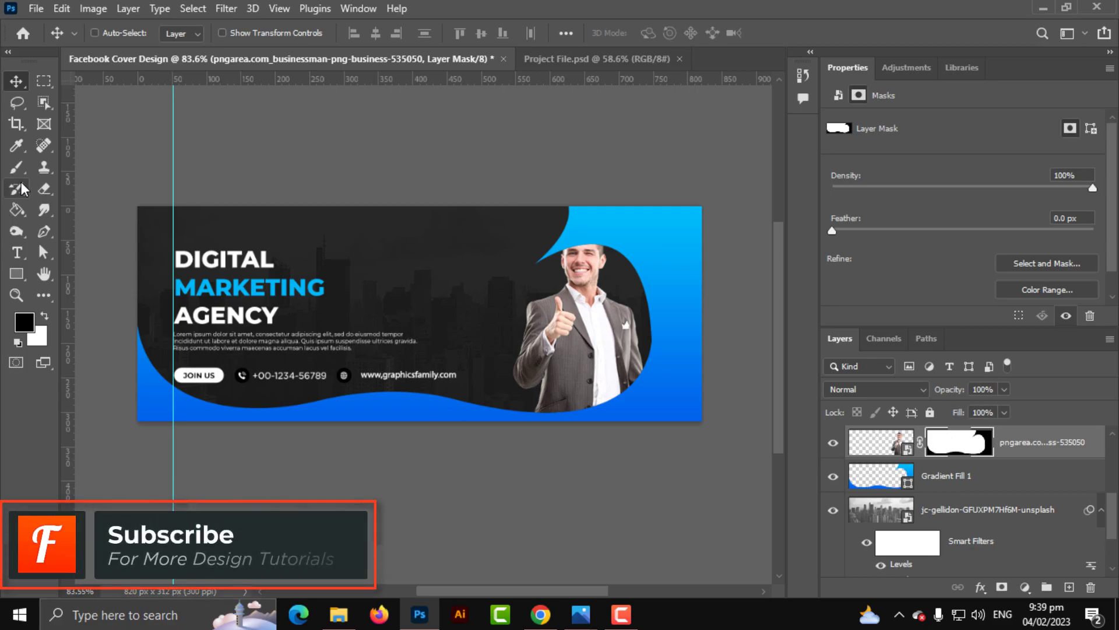
# - Paint white with the 250 px soft brush on the businessman's layer mask above his head to reveal his hair over the gradient
pyautogui.click(17, 167)
pyautogui.click(43, 315)
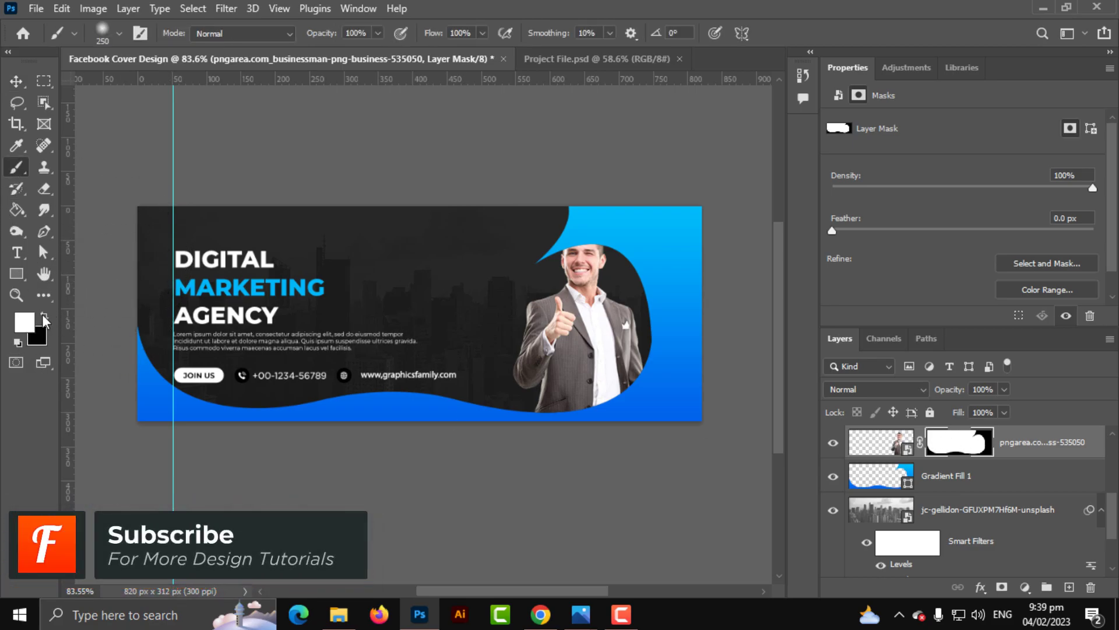
pyautogui.moveTo(612, 212); pyautogui.dragTo(638, 187)
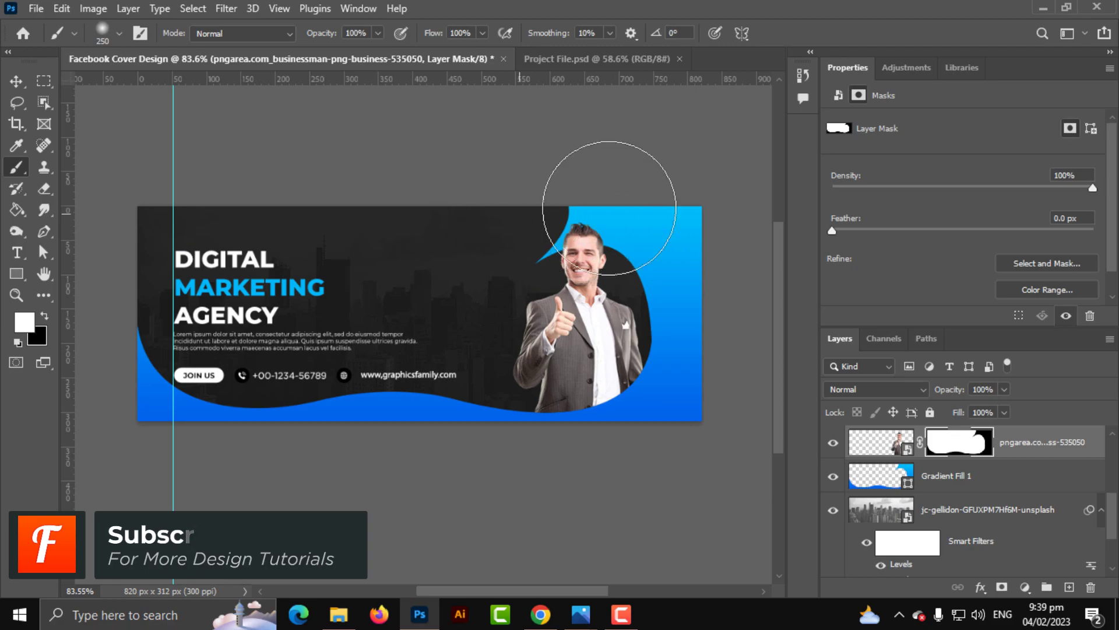
pyautogui.click(15, 81)
# - Reposition the gradient inside Gradient Fill 1 downward so the cyan covers more of the shape, keeping its direction unreversed
pyautogui.scroll(2, 645, 320)
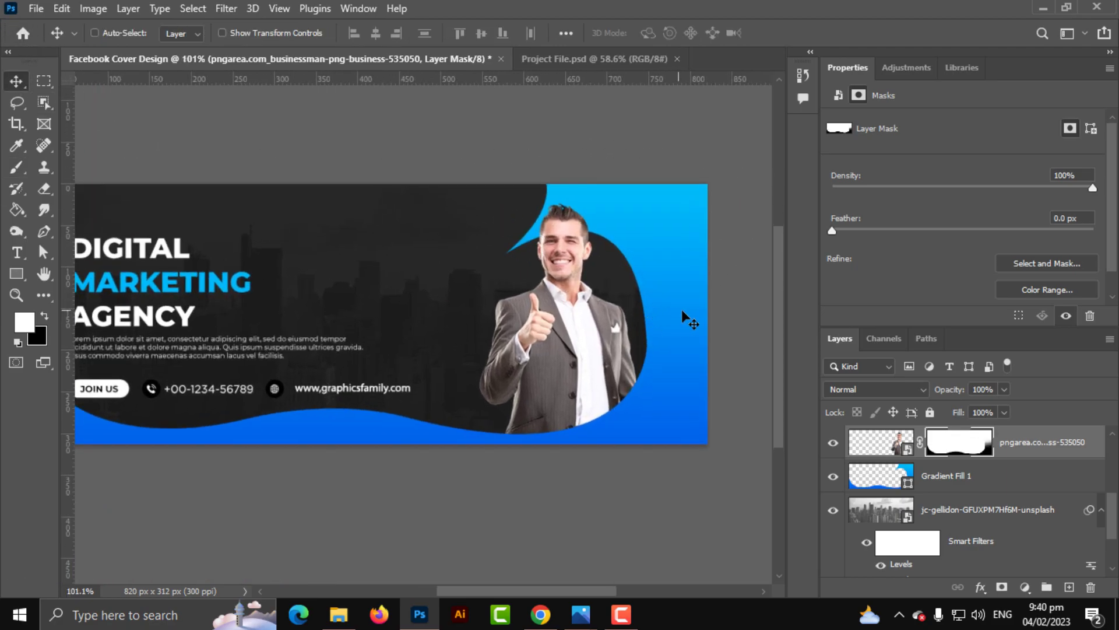
pyautogui.doubleClick(892, 479)
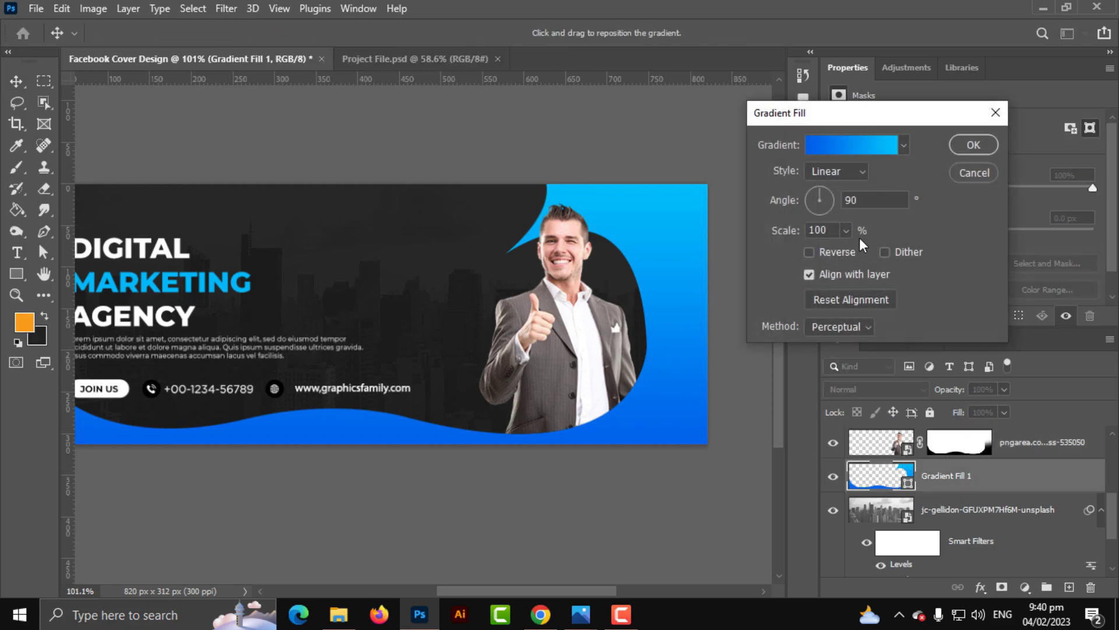
pyautogui.click(834, 250)
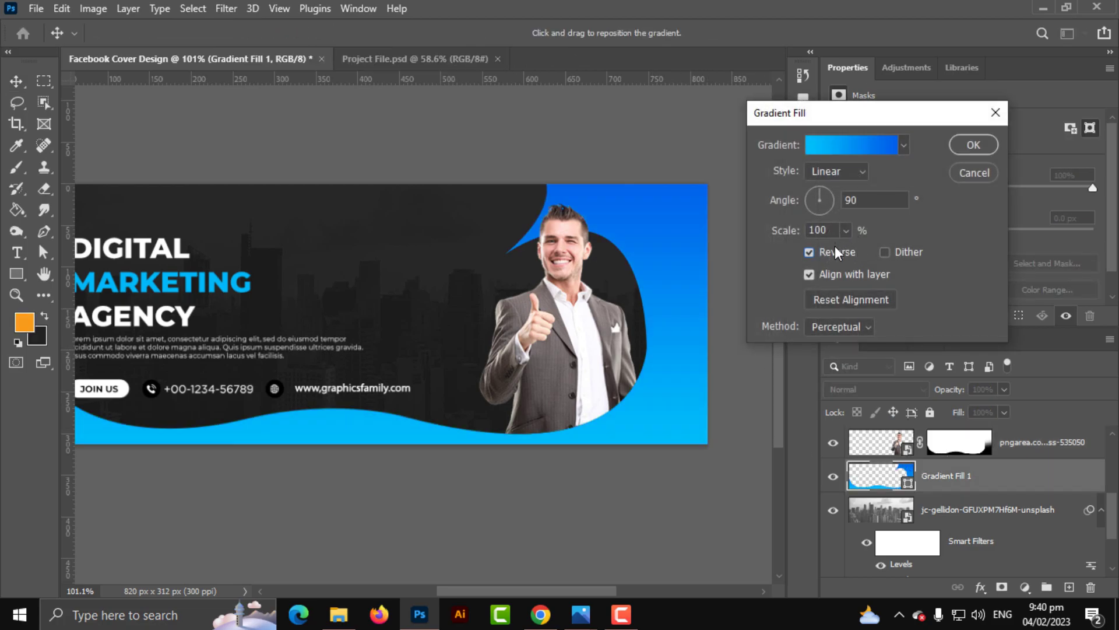
pyautogui.click(835, 250)
pyautogui.moveTo(696, 379); pyautogui.dragTo(647, 436)
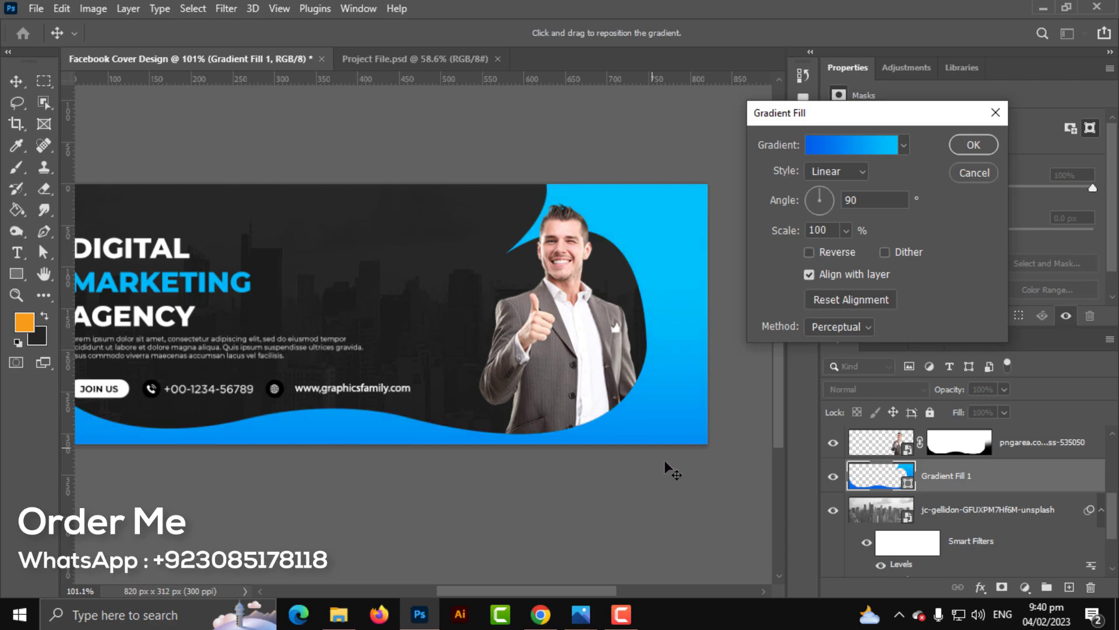
pyautogui.click(983, 140)
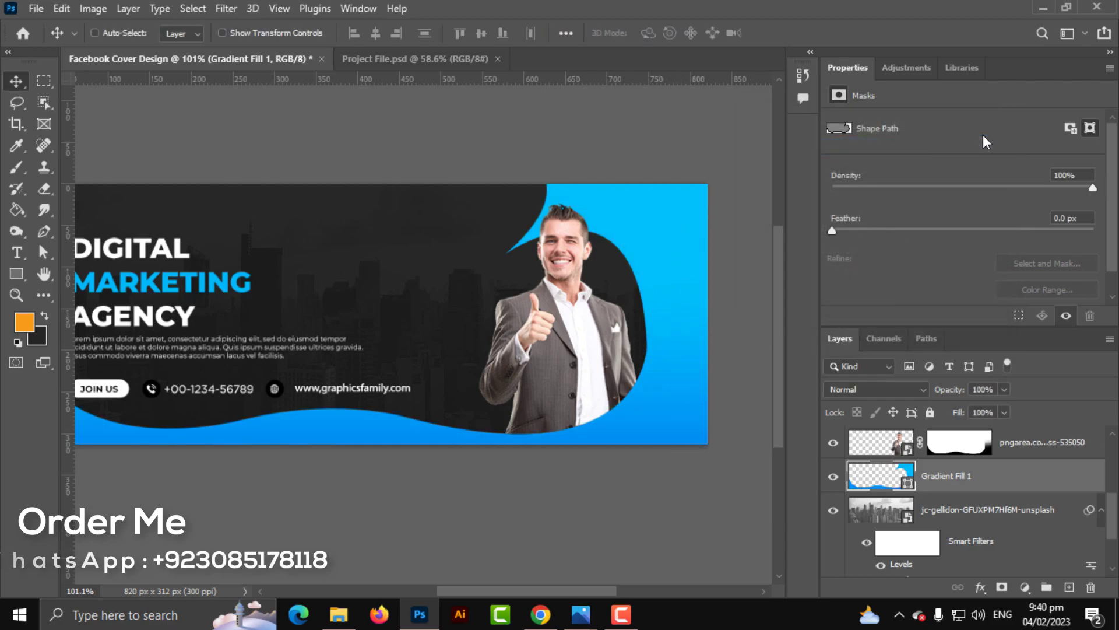
# - Try to enlarge the Gradient Fill 1 shape to about 113%, and undo the scaling
pyautogui.hotkey('ctrl', 't')
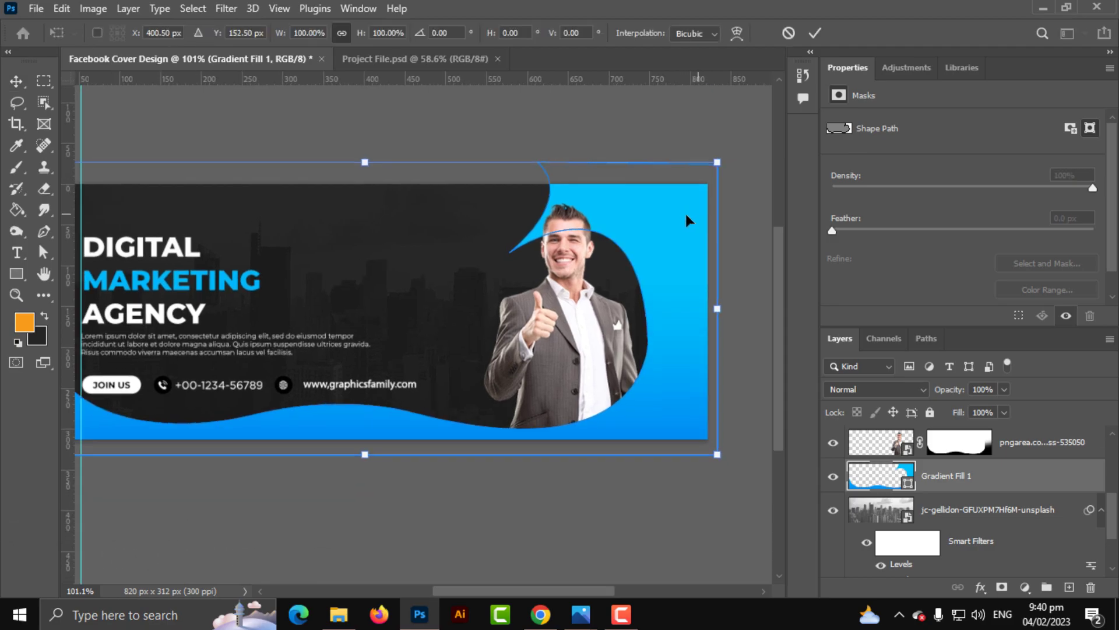
pyautogui.scroll(-2, 685, 214)
pyautogui.moveTo(709, 167); pyautogui.dragTo(751, 154)
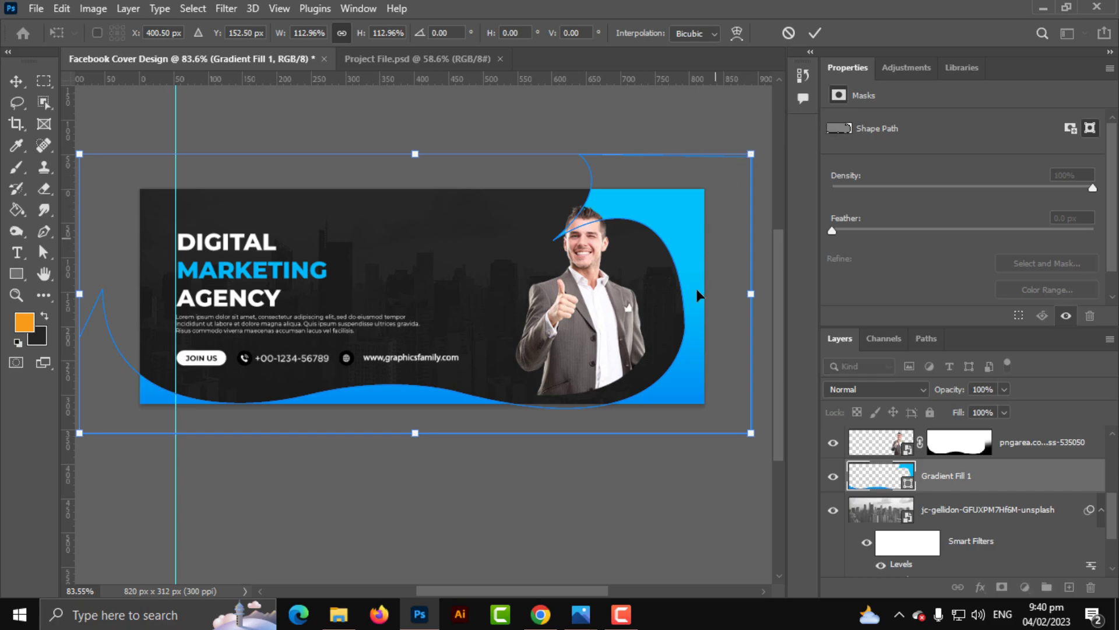
pyautogui.hotkey('ctrl', 'z')
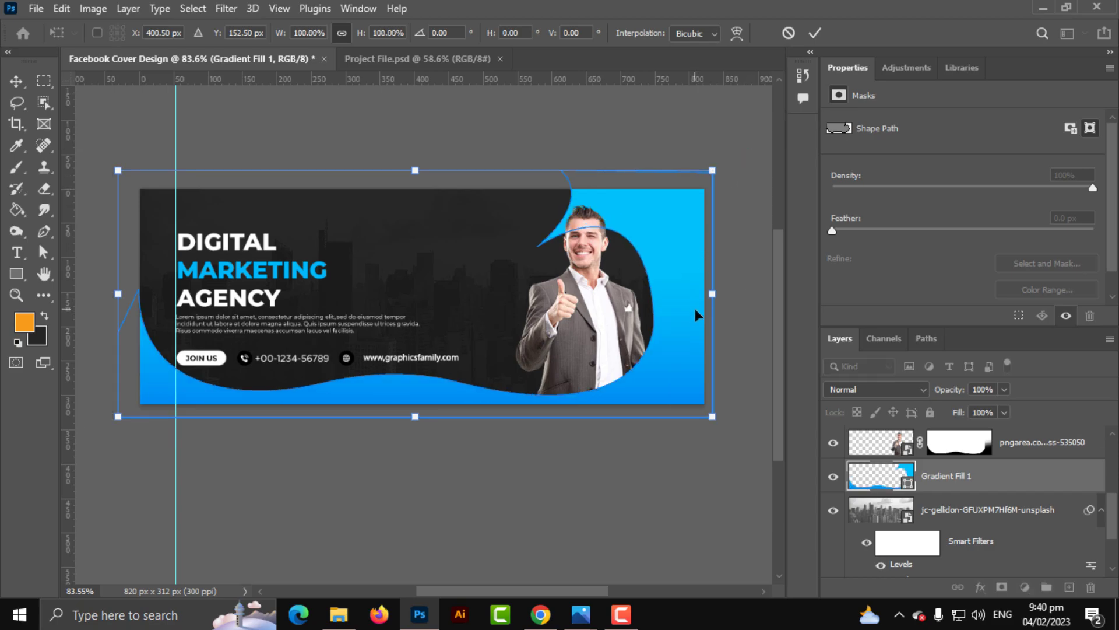
pyautogui.press('Return')
# - Move the headline, paragraph, JOIN US button and both contact groups together slightly right and down to X 69.41 px, Y 67.6 px
pyautogui.scroll(2, 421, 350)
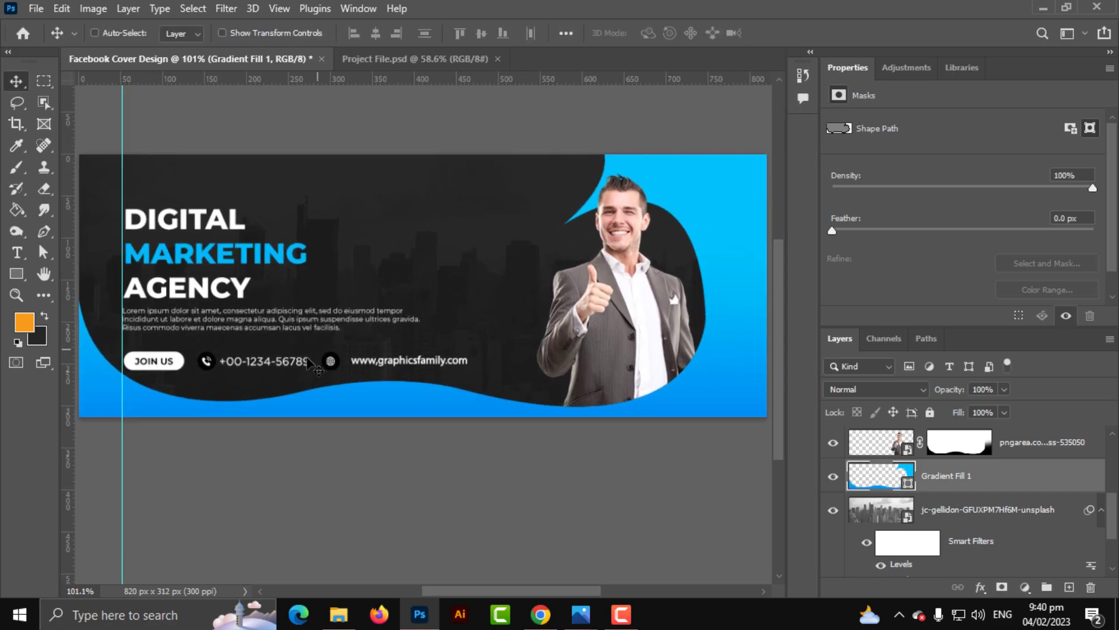
pyautogui.scroll(1, 357, 358)
pyautogui.moveTo(315, 363); pyautogui.dragTo(358, 363)
pyautogui.scroll(3, 927, 459)
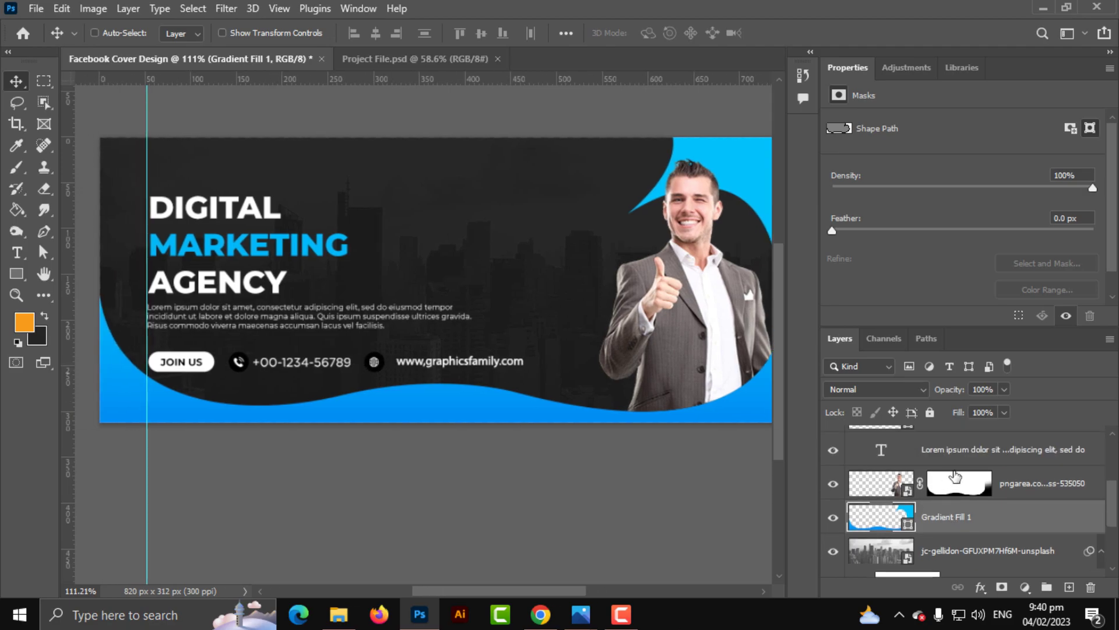
pyautogui.click(962, 502)
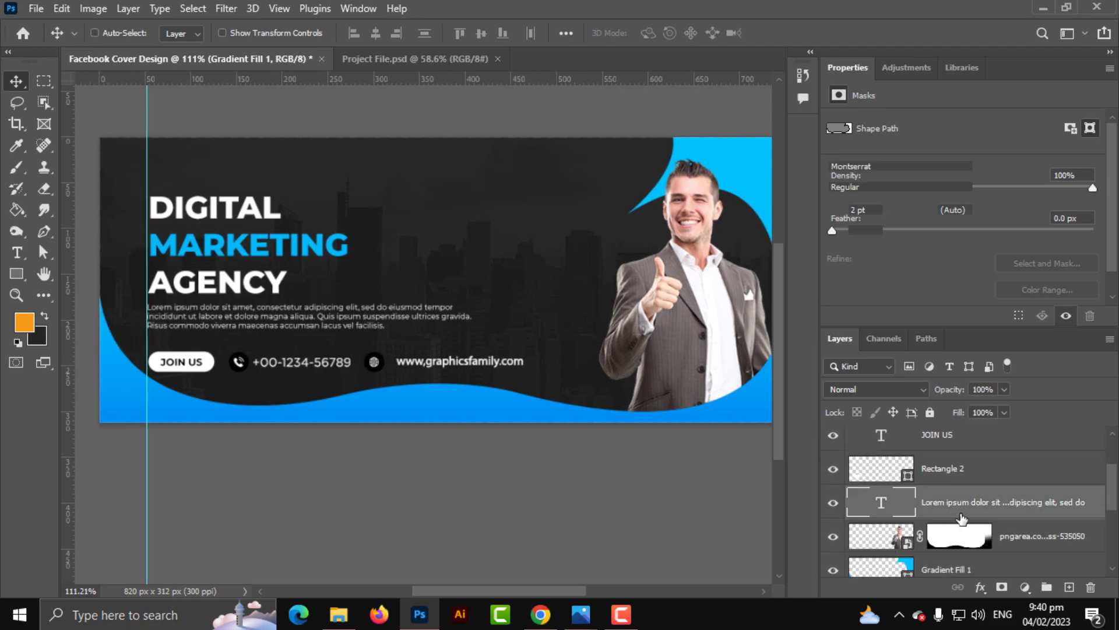
pyautogui.scroll(2, 962, 518)
pyautogui.click(953, 443)
pyautogui.hotkey('ctrl', 'alt', 'a')
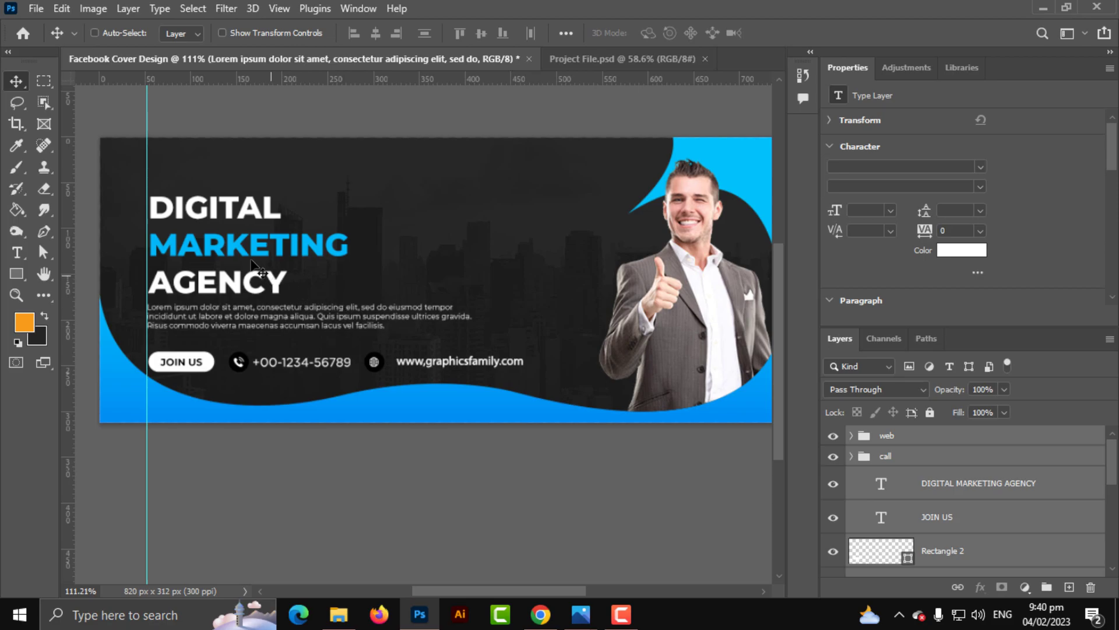
pyautogui.hotkey('ctrl', 't')
pyautogui.click(636, 262)
pyautogui.moveTo(420, 349); pyautogui.dragTo(446, 348)
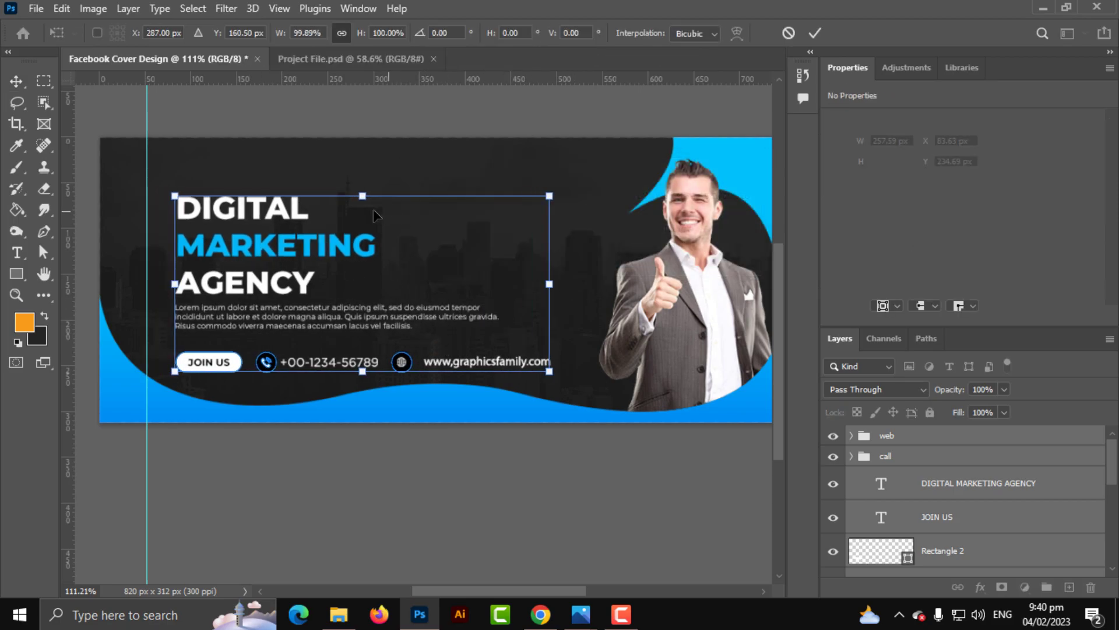
pyautogui.moveTo(317, 247); pyautogui.dragTo(307, 247)
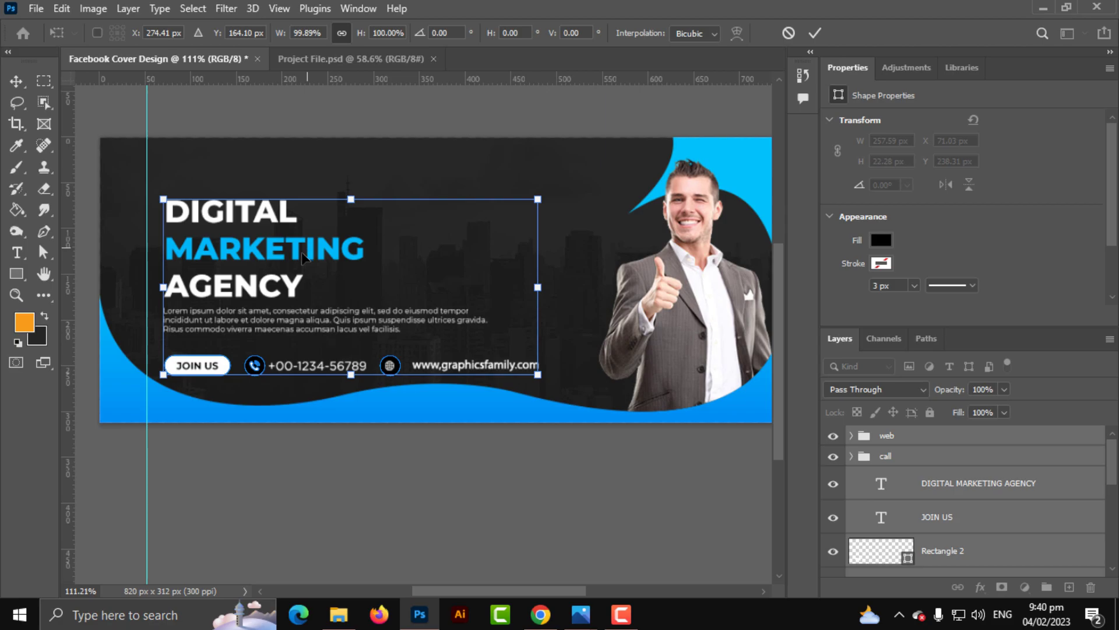
pyautogui.press('Return')
# - Bring the Shaoe group of decorative shapes from Project File.psd into the cover design, above the web group
pyautogui.hotkey('ctrl', '+')
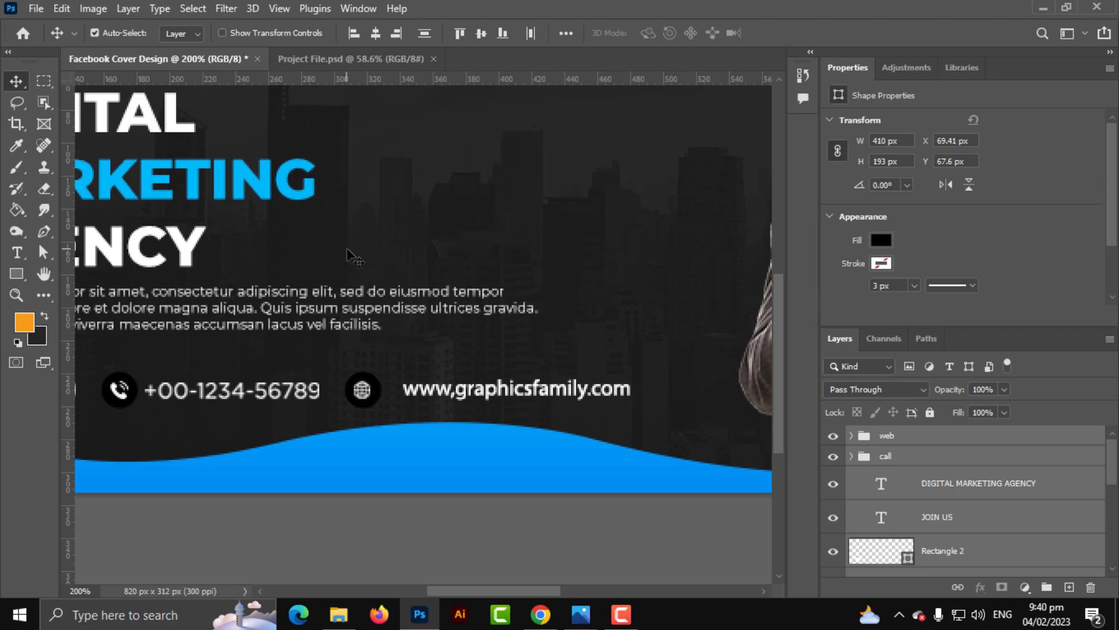
pyautogui.scroll(-4, 368, 260)
pyautogui.moveTo(346, 249); pyautogui.dragTo(383, 293)
pyautogui.scroll(1, 383, 292)
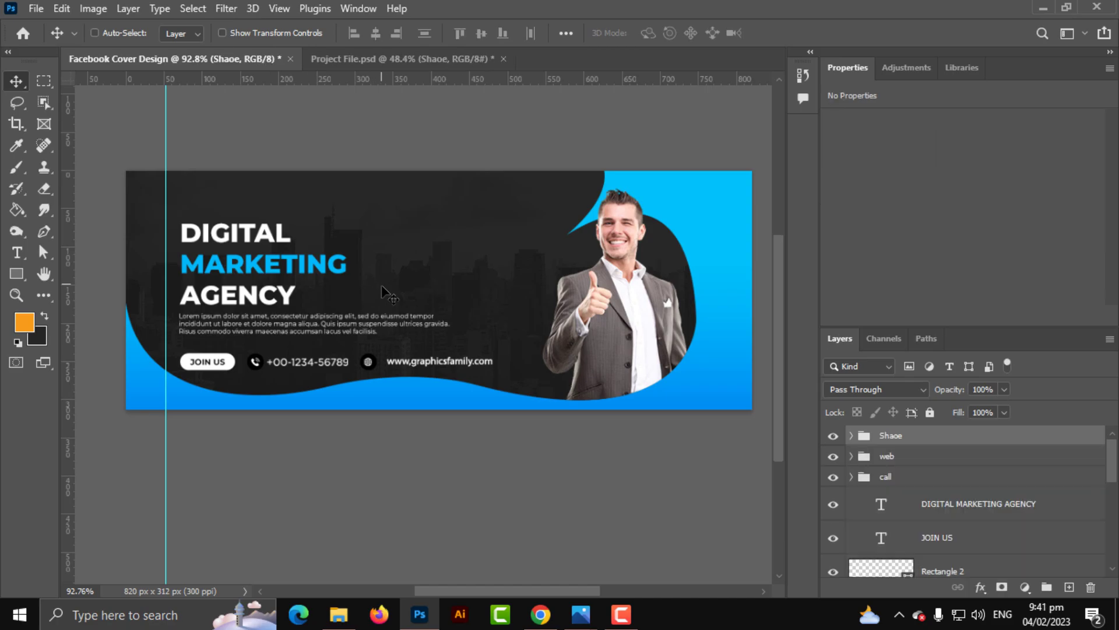
# - Scale the Shaoe group to about 30% and position it over the cover around the headline and businessman
pyautogui.hotkey('ctrl', 't')
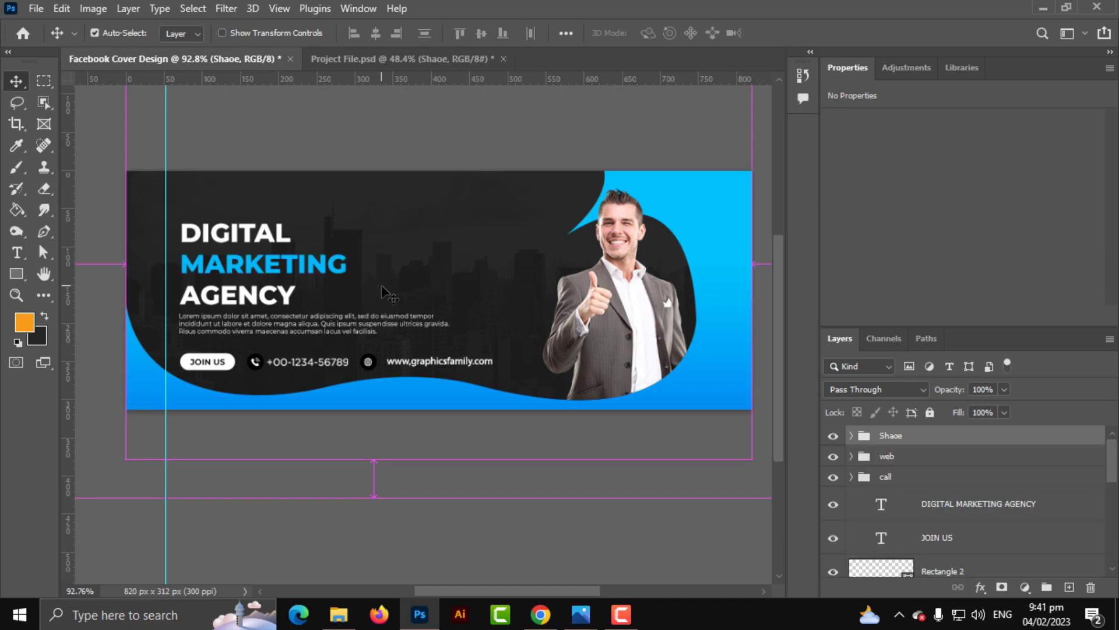
pyautogui.scroll(-3, 389, 277)
pyautogui.scroll(-3, 420, 236)
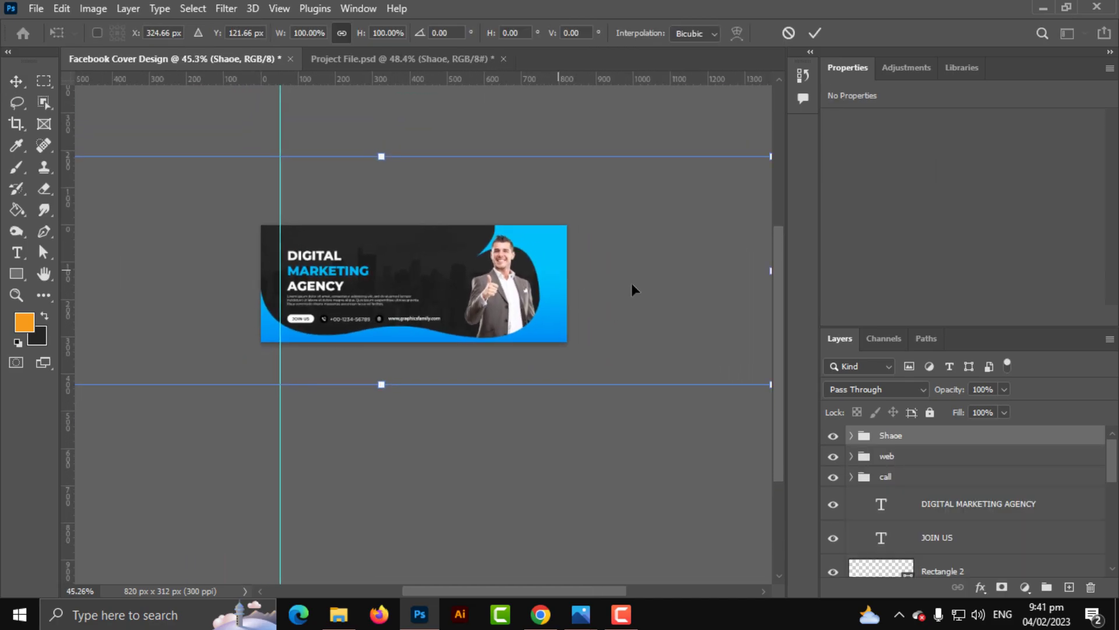
pyautogui.moveTo(717, 281); pyautogui.dragTo(454, 266)
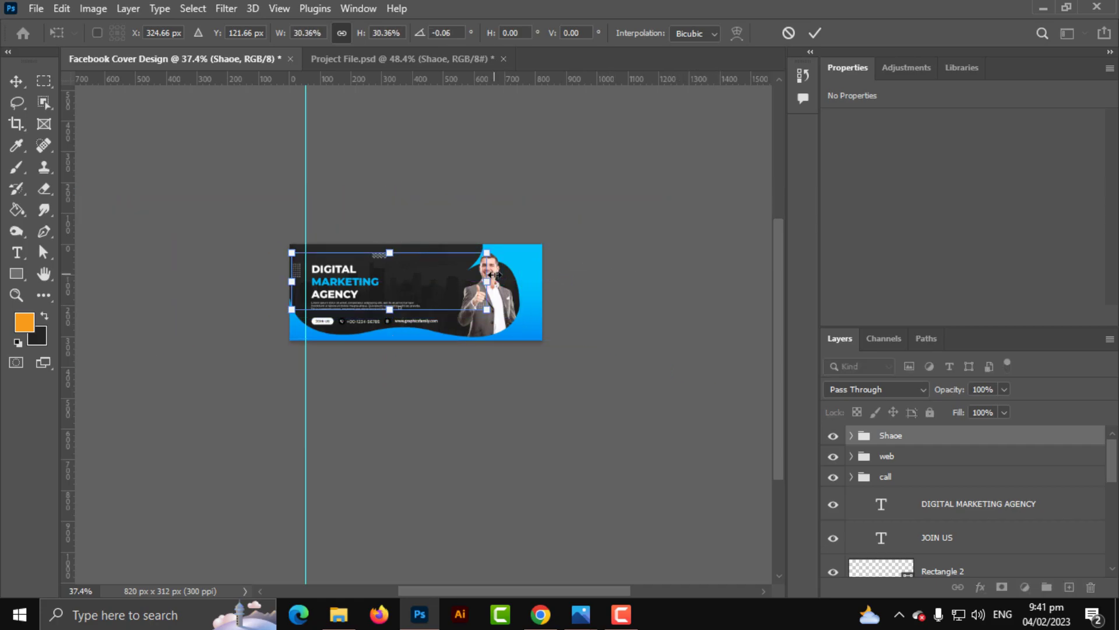
pyautogui.scroll(3, 426, 267)
pyautogui.scroll(4, 426, 267)
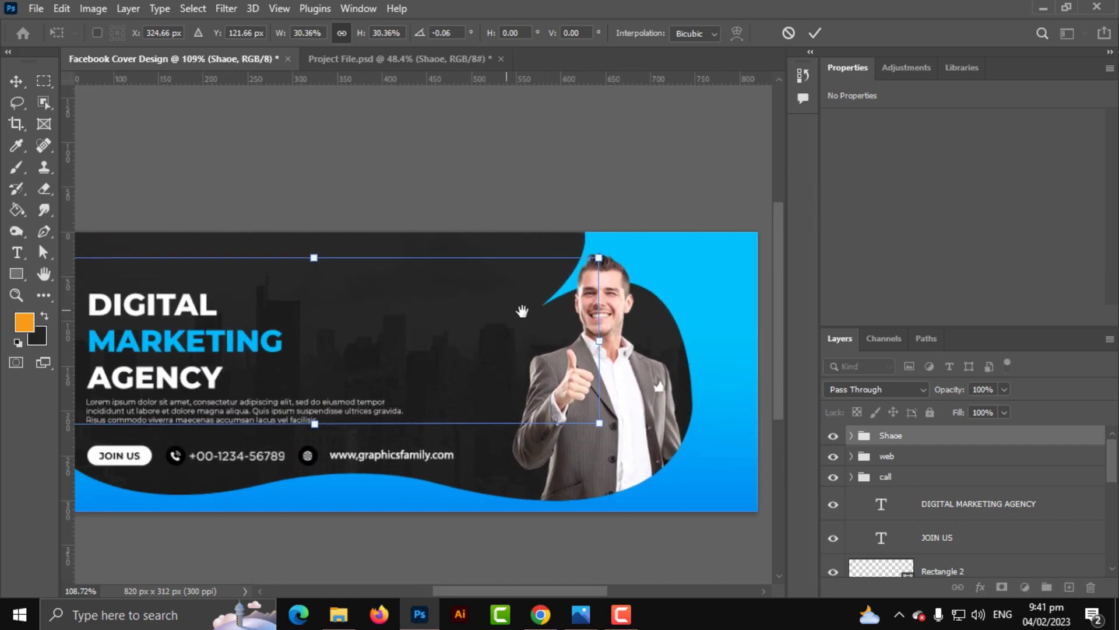
pyautogui.moveTo(513, 324); pyautogui.dragTo(564, 323)
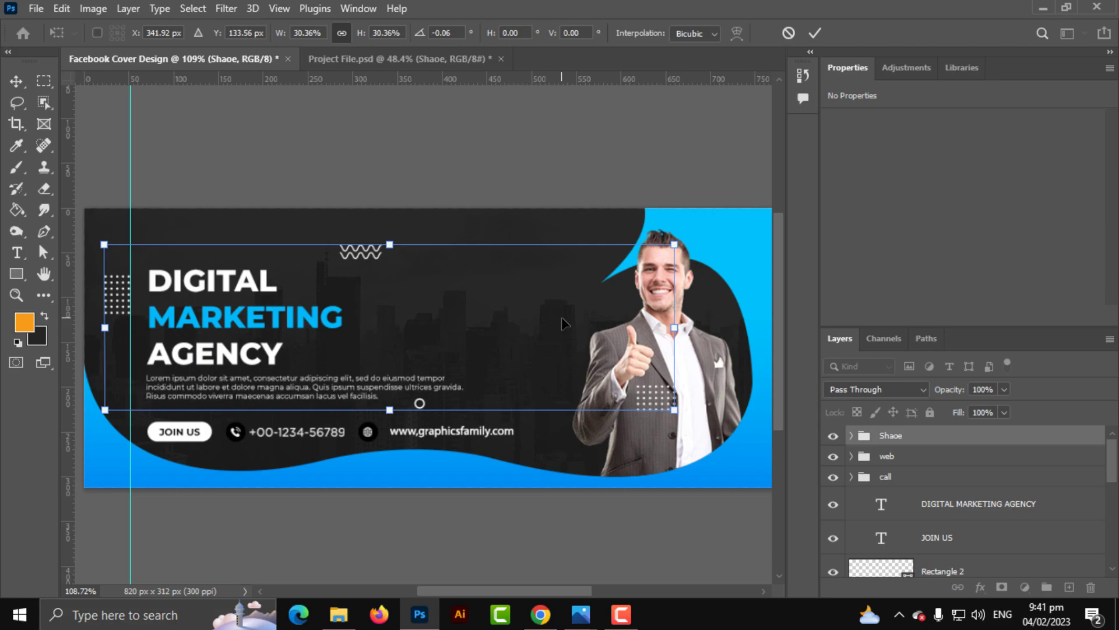
pyautogui.press('Return')
# - Try to move the dot grid off the businessman's jacket, about 93 px left and 118 px up
pyautogui.scroll(3, 606, 309)
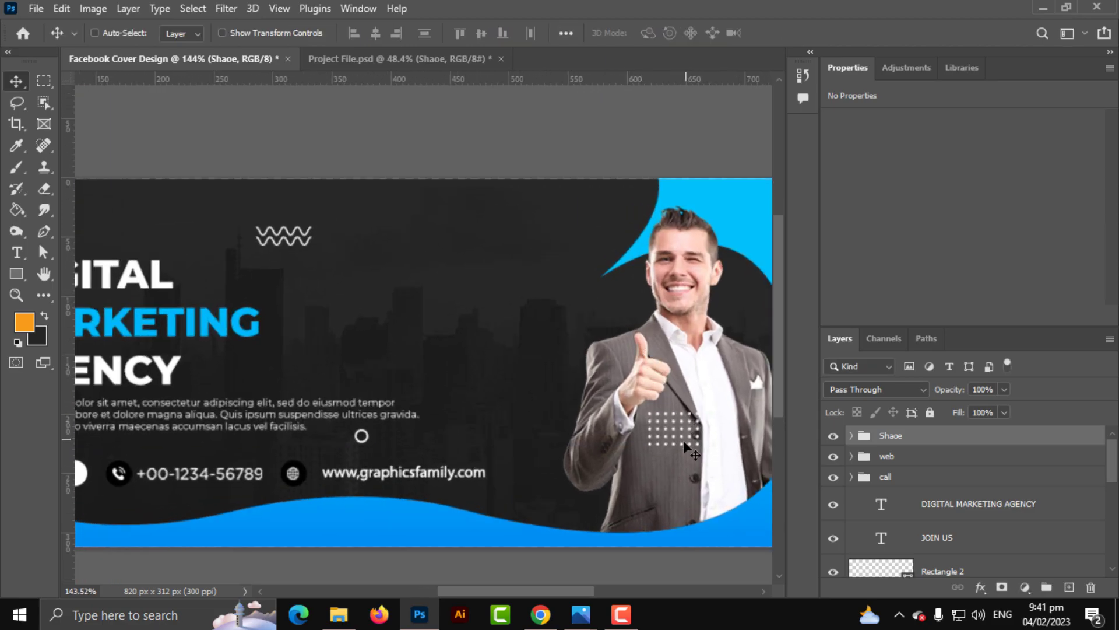
pyautogui.scroll(4, 685, 445)
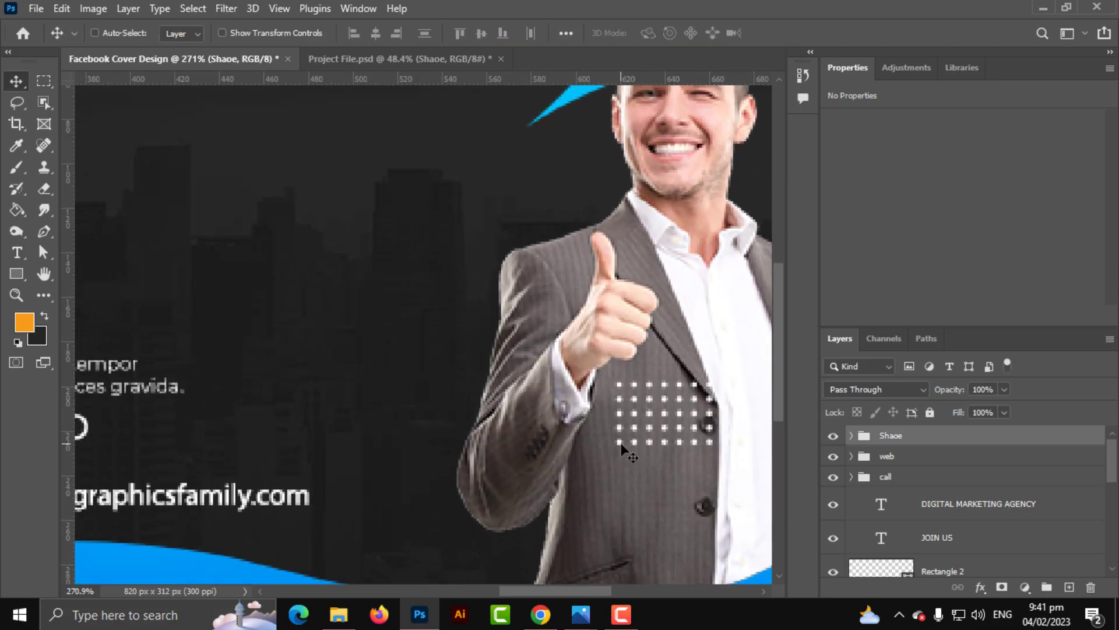
pyautogui.moveTo(619, 446); pyautogui.dragTo(415, 185)
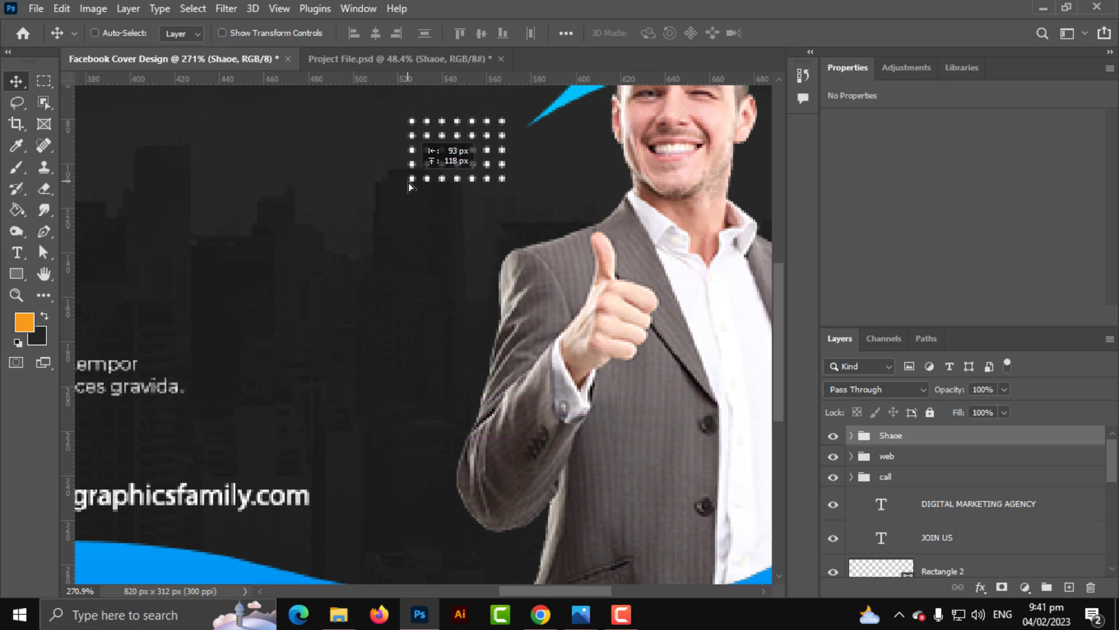
pyautogui.scroll(-1, 473, 204)
pyautogui.scroll(-6, 473, 204)
pyautogui.press('ctrl')
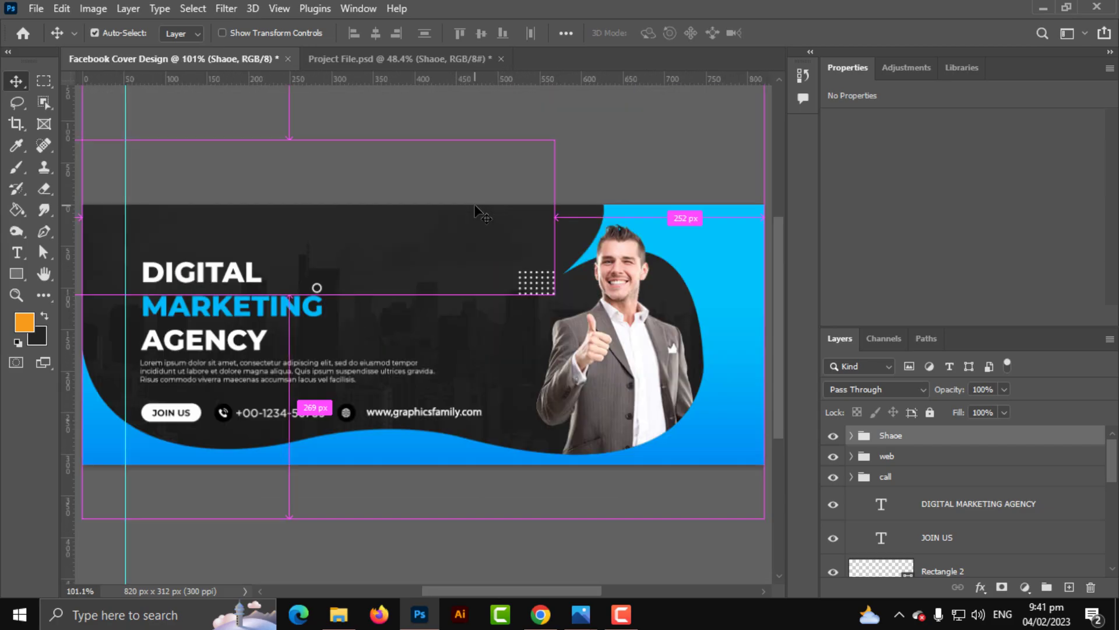
# - Try to move the ring beside MARKETING up about 24 px, and undo both moves of the decorative shapes
pyautogui.scroll(3, 335, 274)
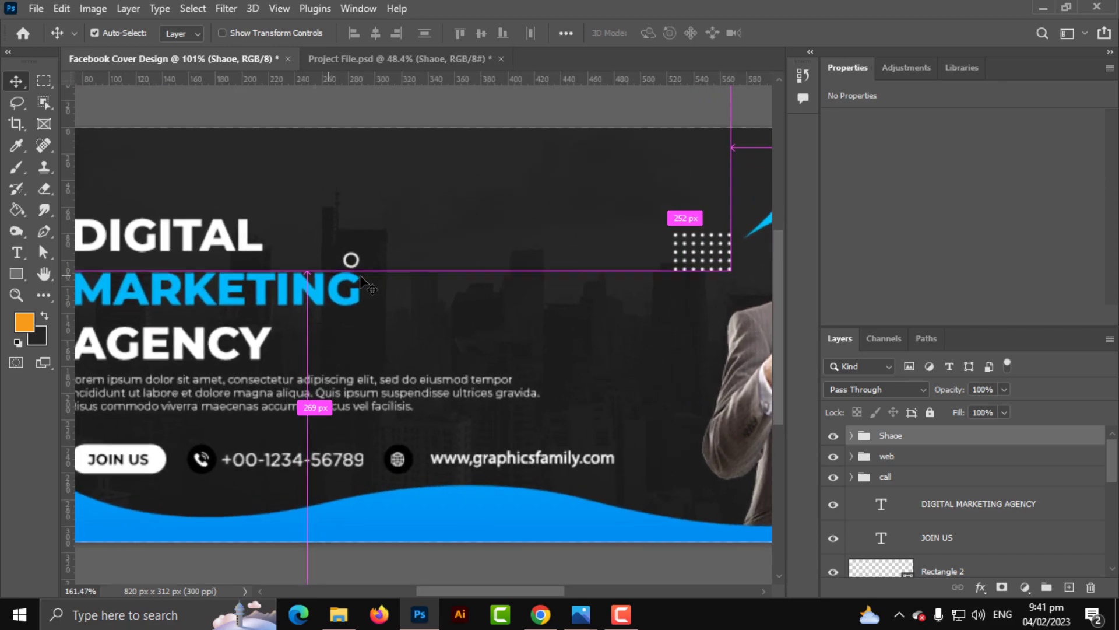
pyautogui.moveTo(355, 267); pyautogui.dragTo(355, 239)
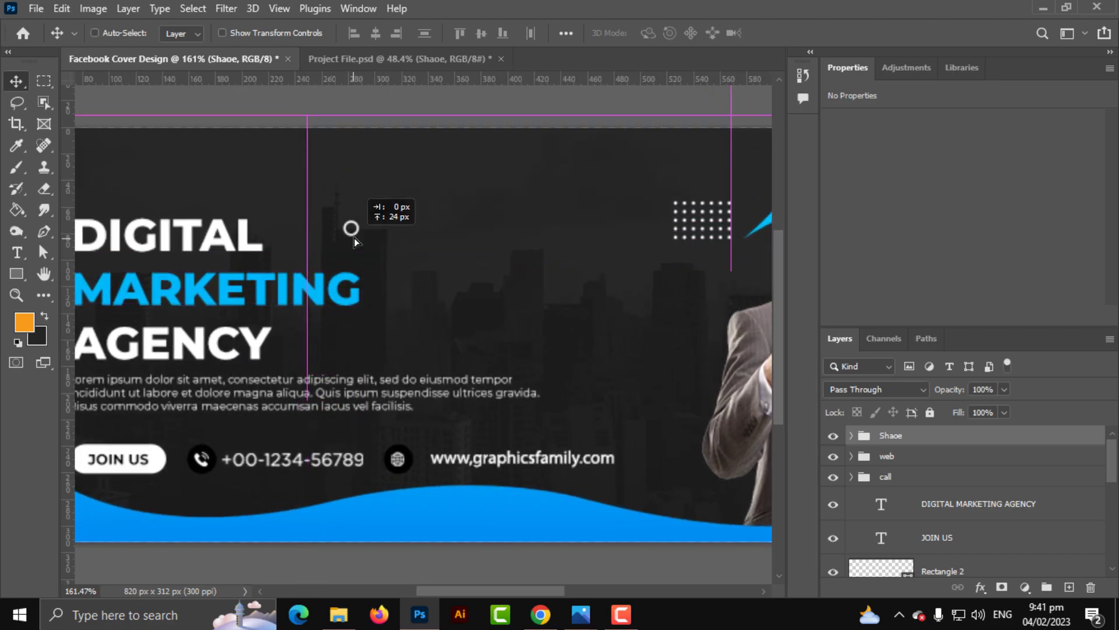
pyautogui.scroll(-2, 571, 268)
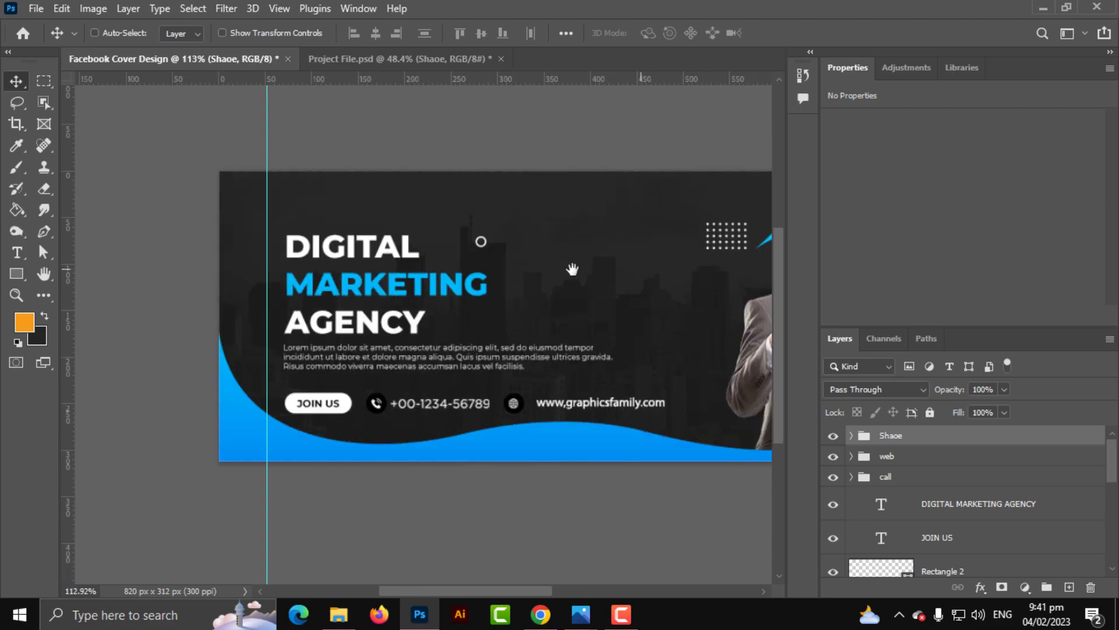
pyautogui.moveTo(571, 268); pyautogui.dragTo(504, 239)
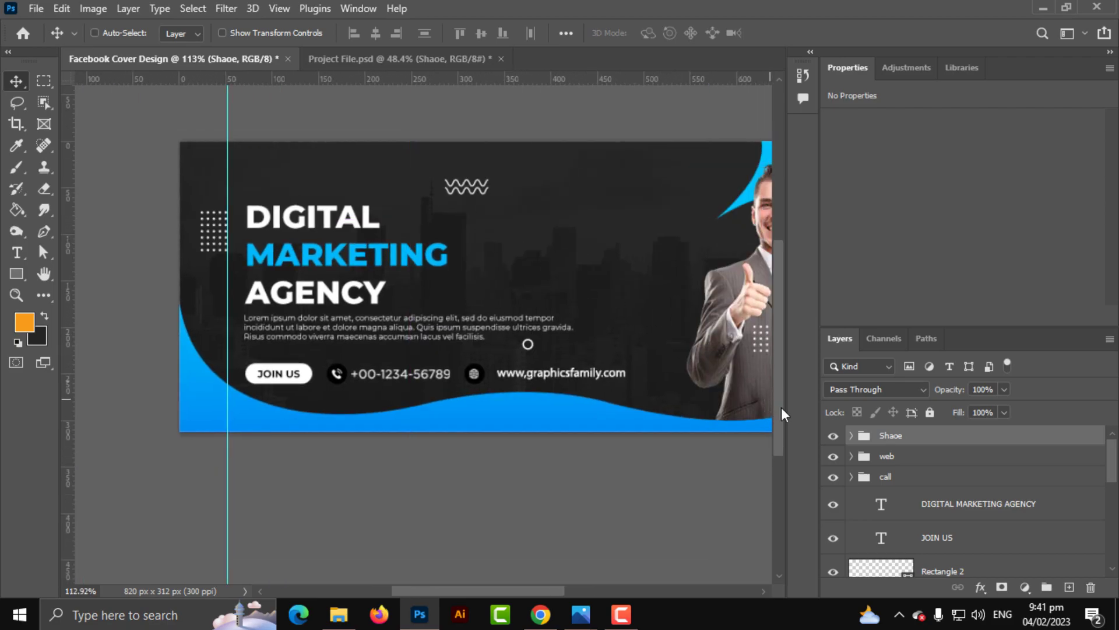
# - Move only the ring, Shape 4 in the Shaoe group, to the right so it sits above the website address
pyautogui.click(852, 436)
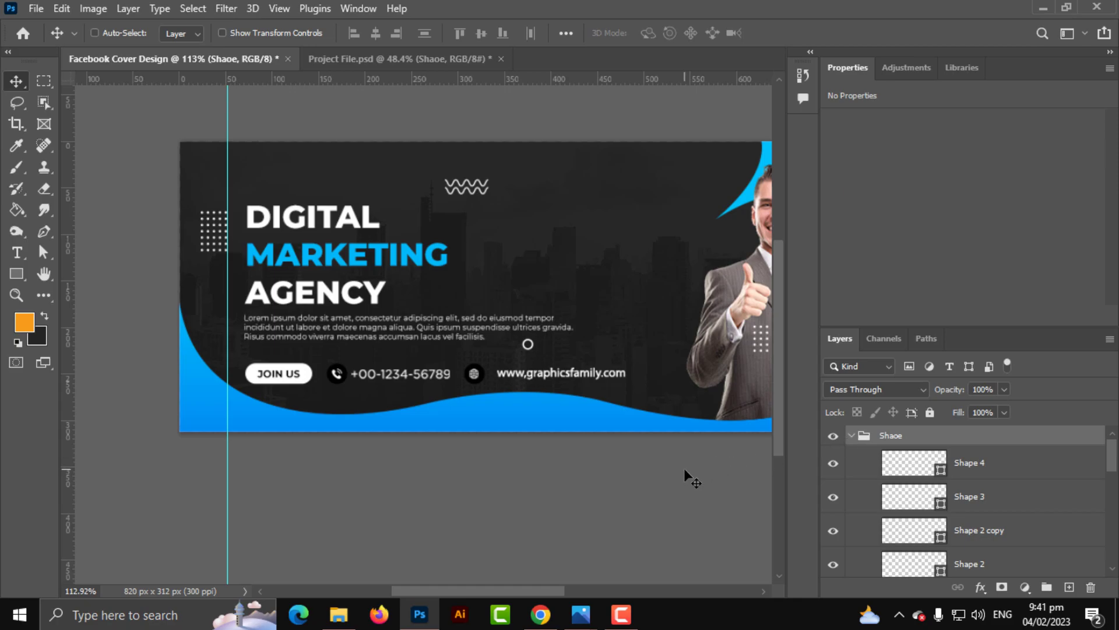
pyautogui.click(941, 472)
pyautogui.hotkey('ctrl', 't')
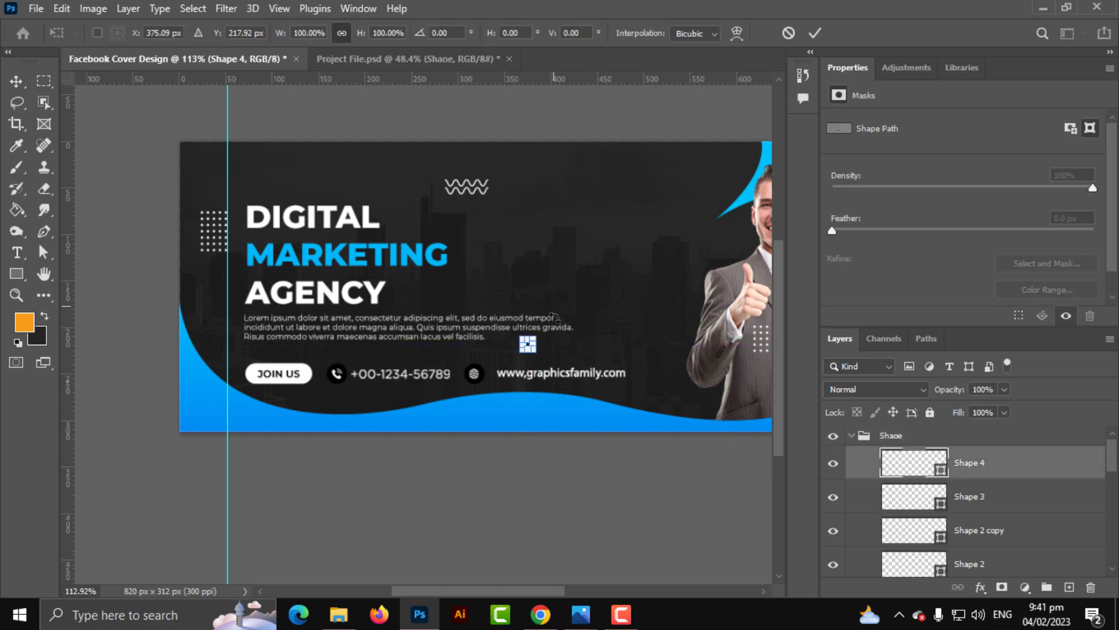
pyautogui.scroll(5, 544, 344)
pyautogui.moveTo(564, 321); pyautogui.dragTo(703, 347)
pyautogui.press('Return')
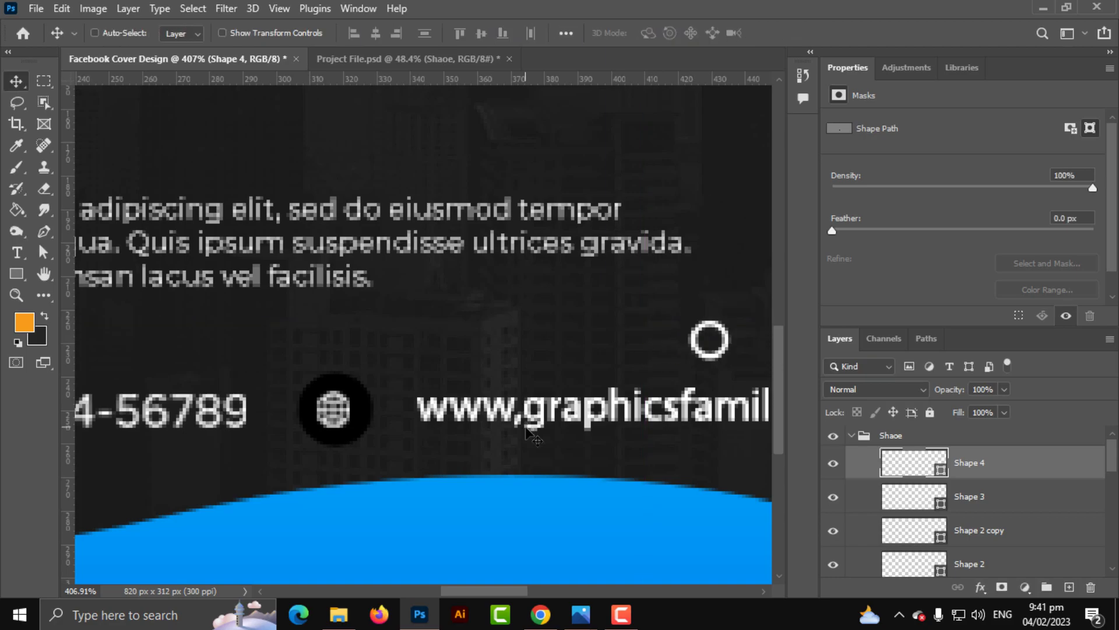
pyautogui.hotkey('ctrl', '0')
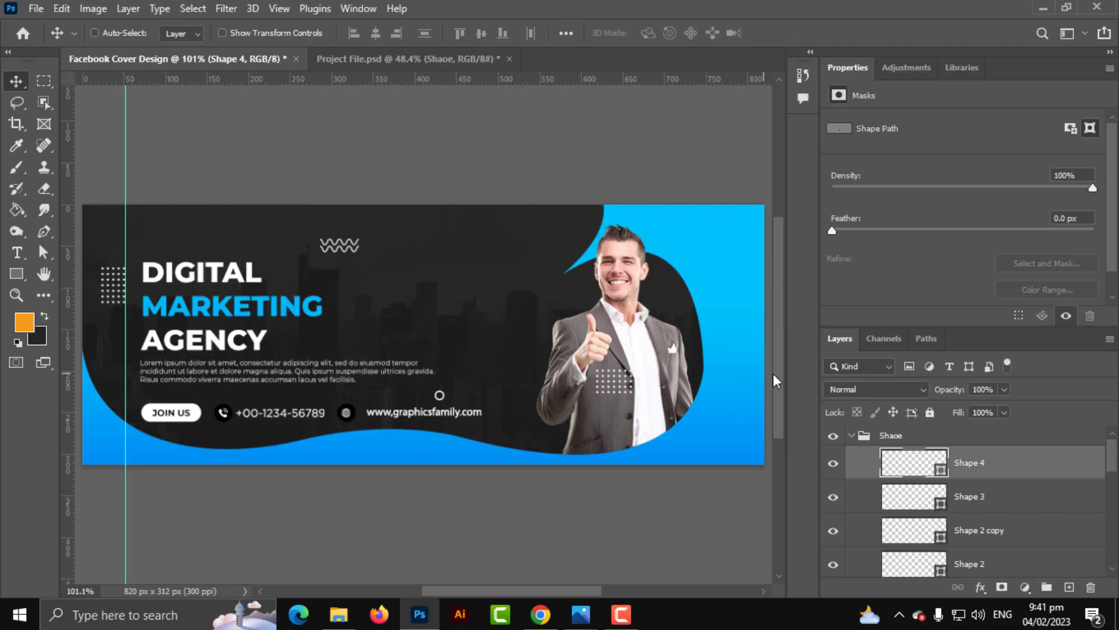
pyautogui.click(855, 506)
pyautogui.hotkey('ctrl', 't')
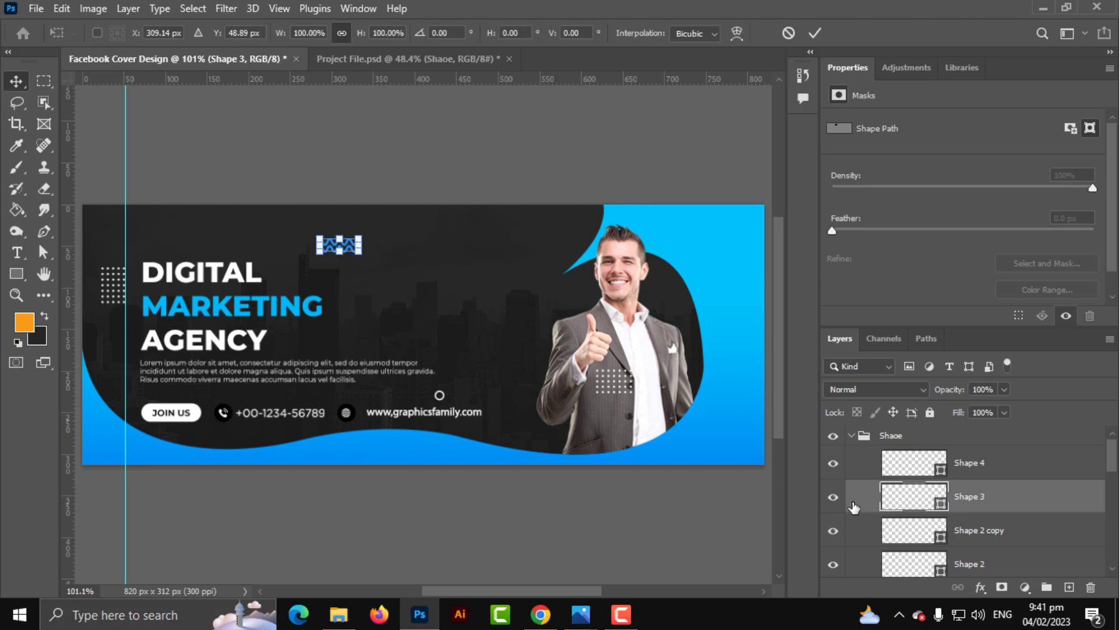
pyautogui.press('Return')
# - Move only the dot grid, Shape 2 copy, off the jacket into the dark area beside the businessman's elbow, and collapse the Shaoe group
pyautogui.click(1016, 545)
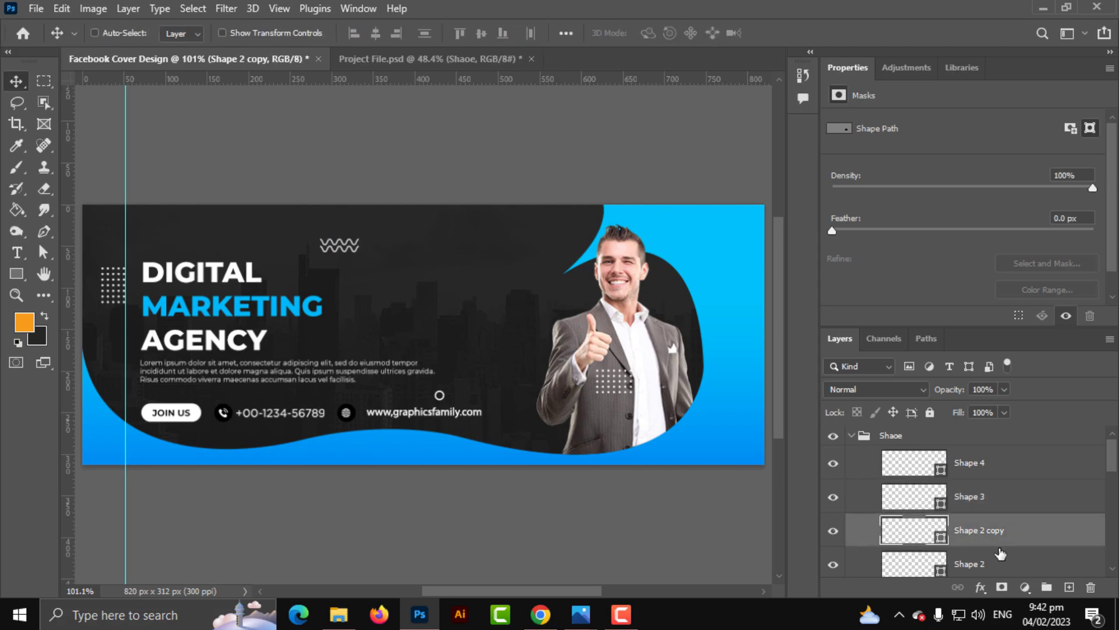
pyautogui.hotkey('ctrl', 't')
pyautogui.moveTo(606, 393); pyautogui.dragTo(490, 331)
pyautogui.press('Return')
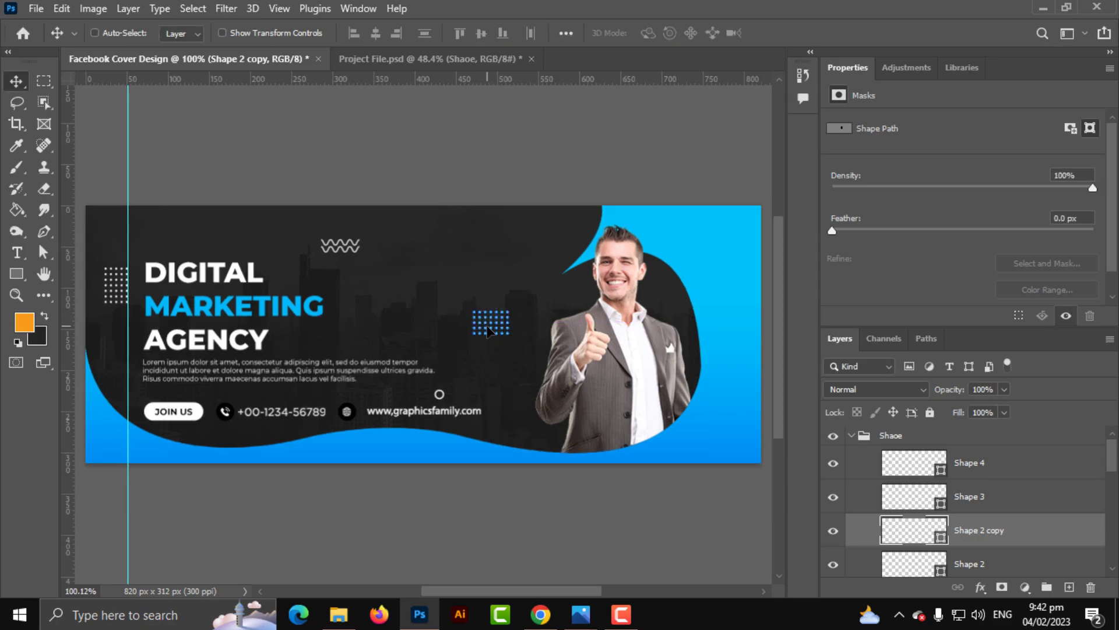
pyautogui.scroll(-3, 559, 324)
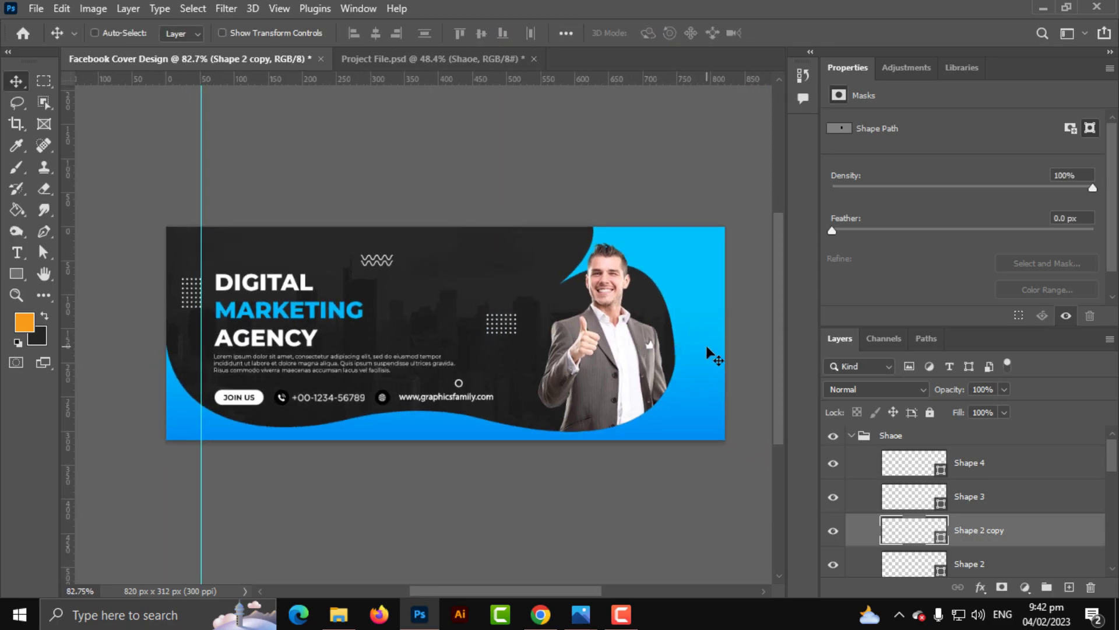
pyautogui.scroll(1, 569, 354)
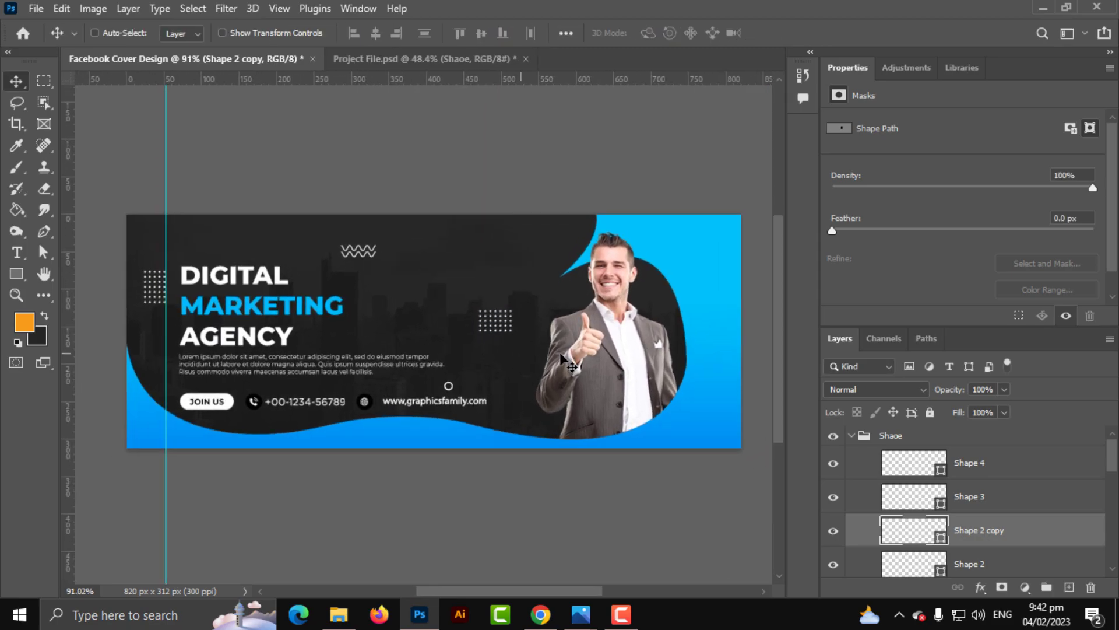
pyautogui.click(852, 436)
# - Try to move the whole Shaoe group slightly down and to the left, and undo the move
pyautogui.scroll(5, 336, 331)
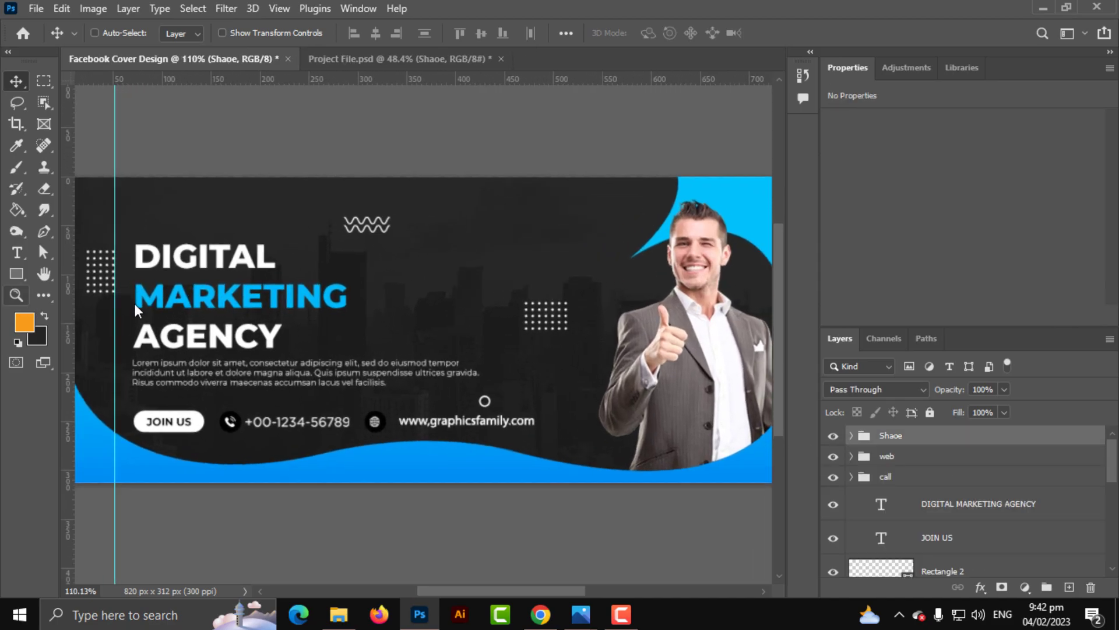
pyautogui.scroll(3, 176, 300)
pyautogui.moveTo(278, 301); pyautogui.dragTo(263, 331)
pyautogui.press('ctrl')
pyautogui.scroll(-5, 215, 388)
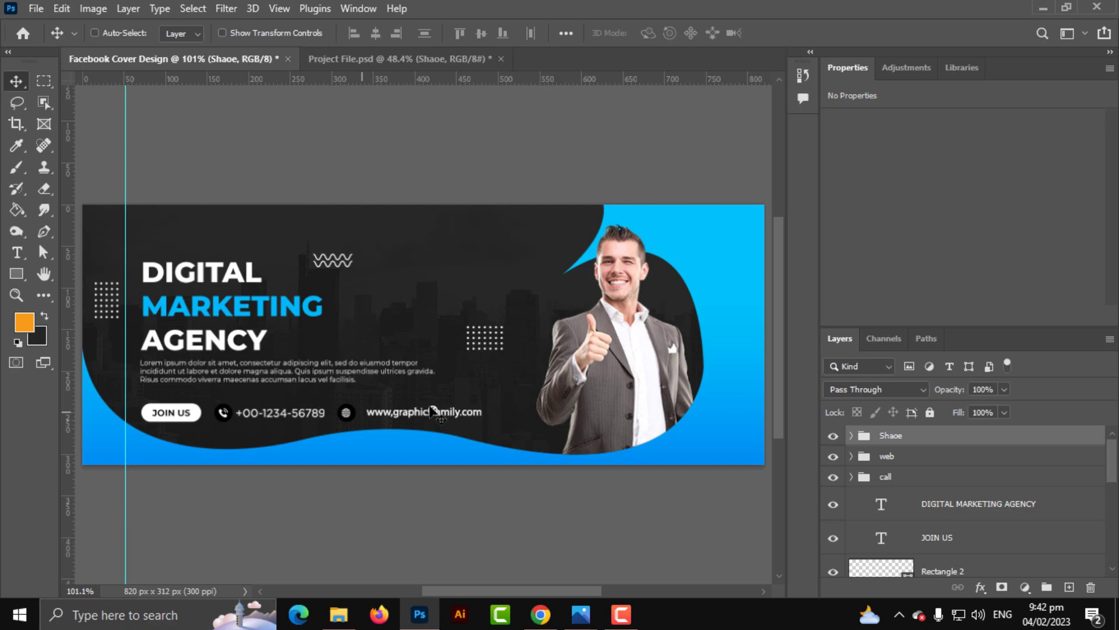
pyautogui.hotkey('ctrl', 'shift', 'z')
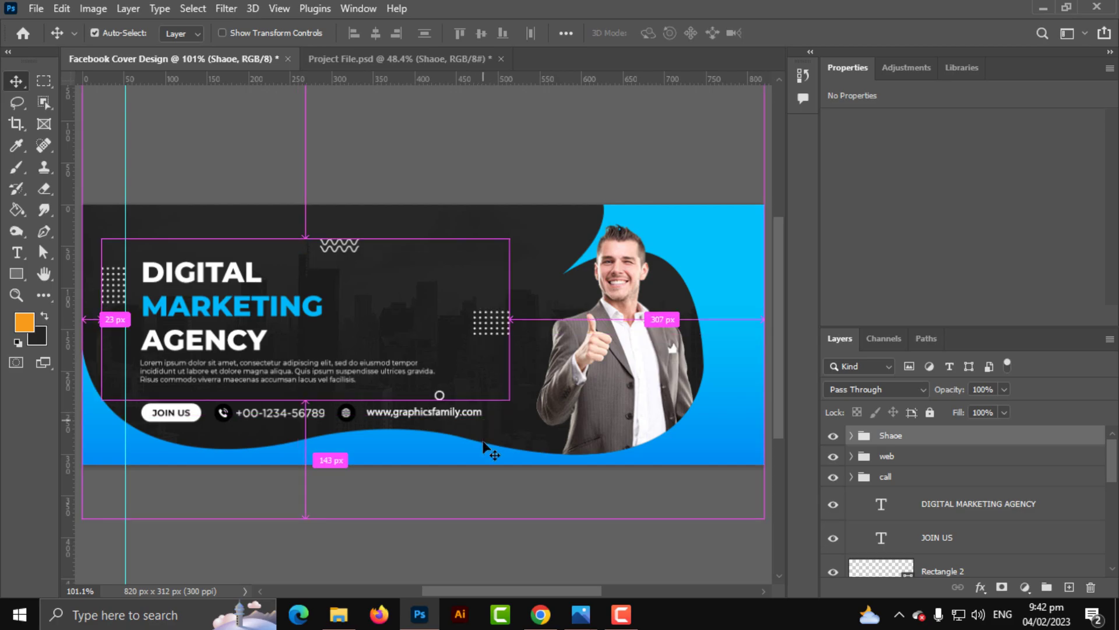
# - Add a Montserrat Regular 2 pt text line reading LOGO HERE just above the word DIGITAL
pyautogui.scroll(5, 91, 198)
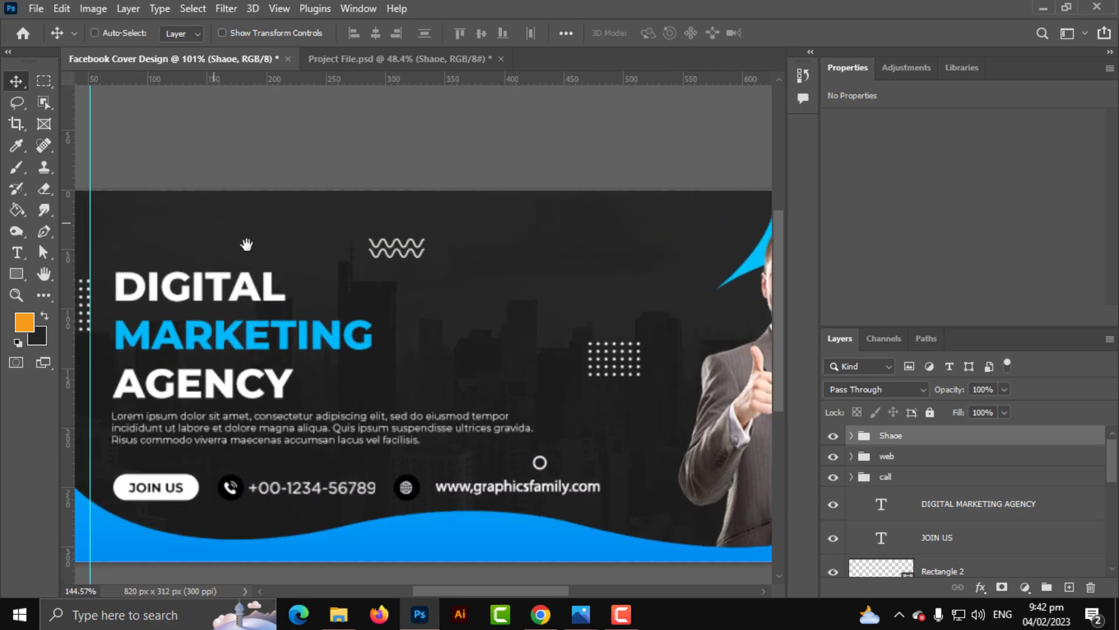
pyautogui.click(19, 256)
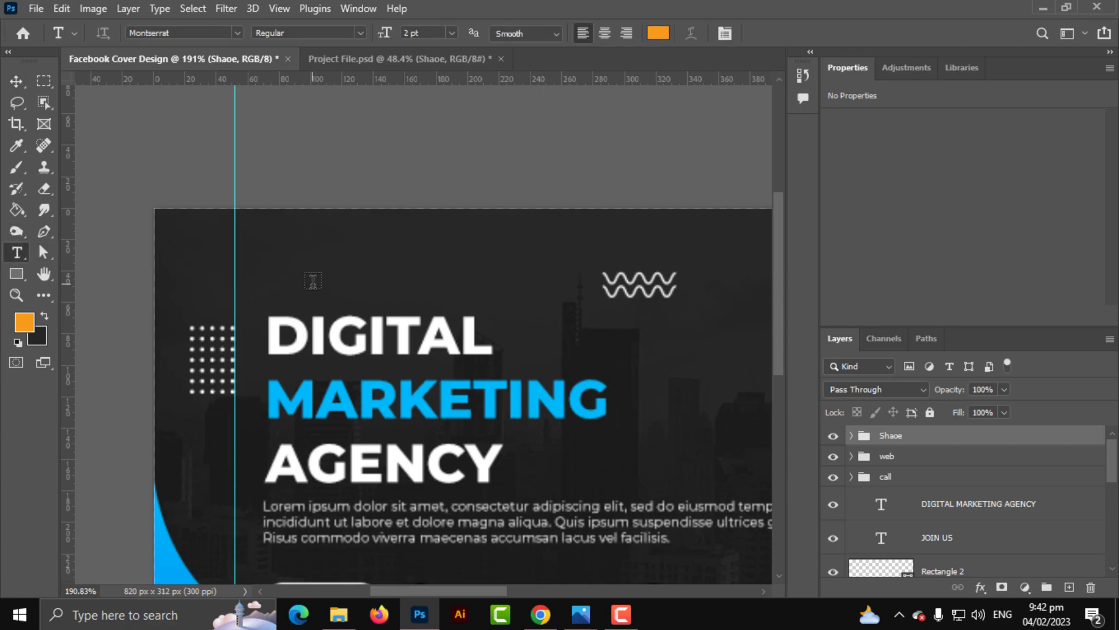
pyautogui.click(313, 284)
pyautogui.press('Home')
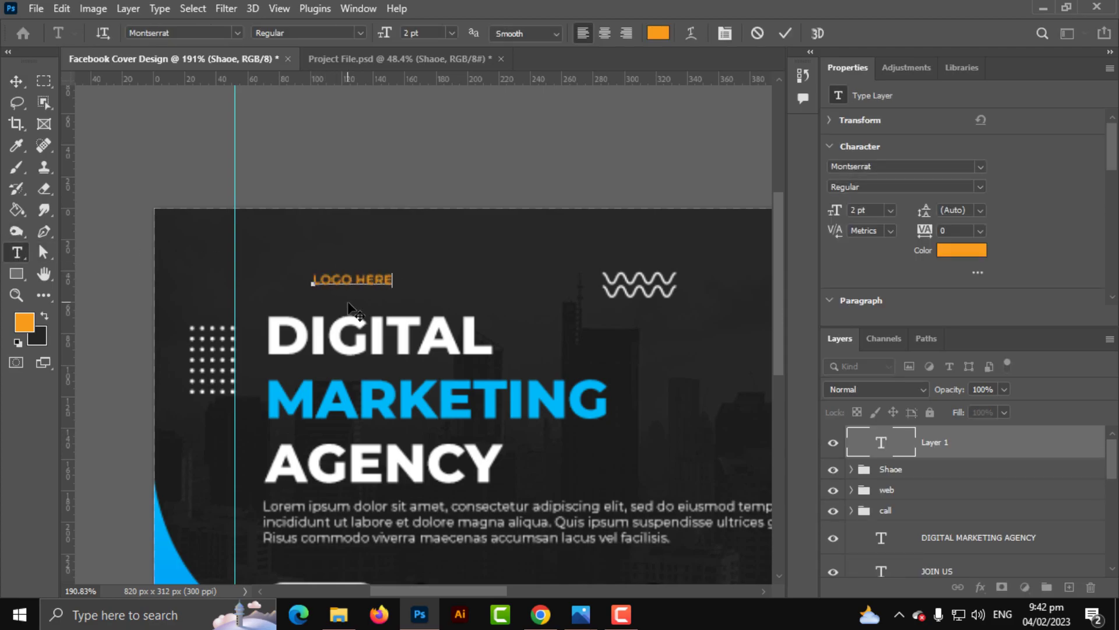
# - Set the LOGO HERE text's color to white (ffffff) and its font style to Bold Italic
pyautogui.hotkey('ctrl', 'a')
pyautogui.click(658, 33)
pyautogui.write('ffffff')
pyautogui.click(1073, 291)
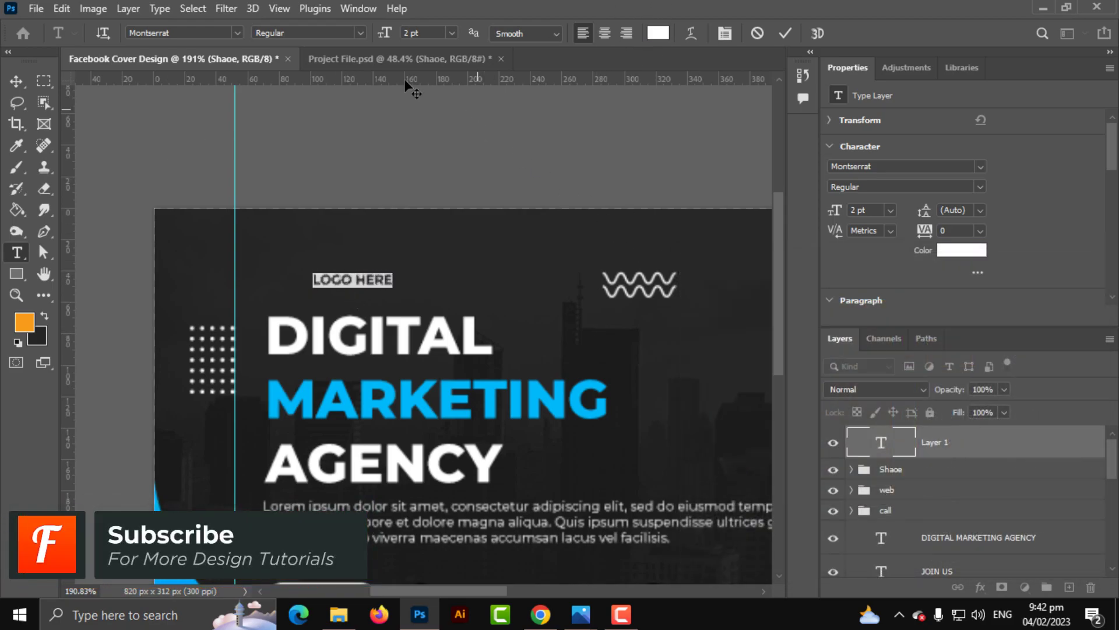
pyautogui.click(357, 33)
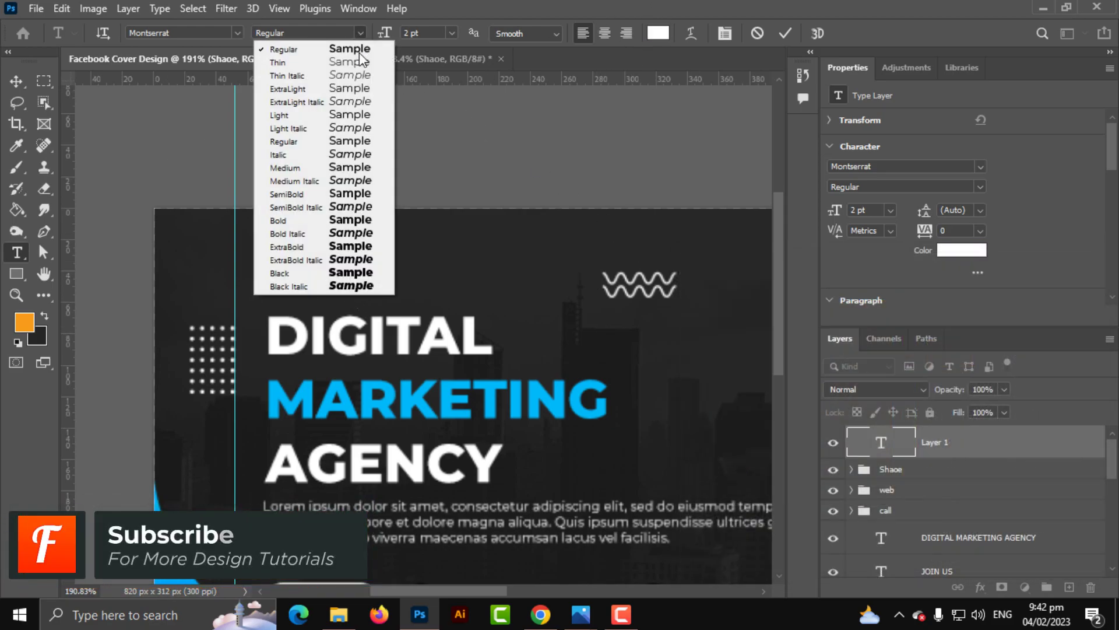
pyautogui.click(362, 233)
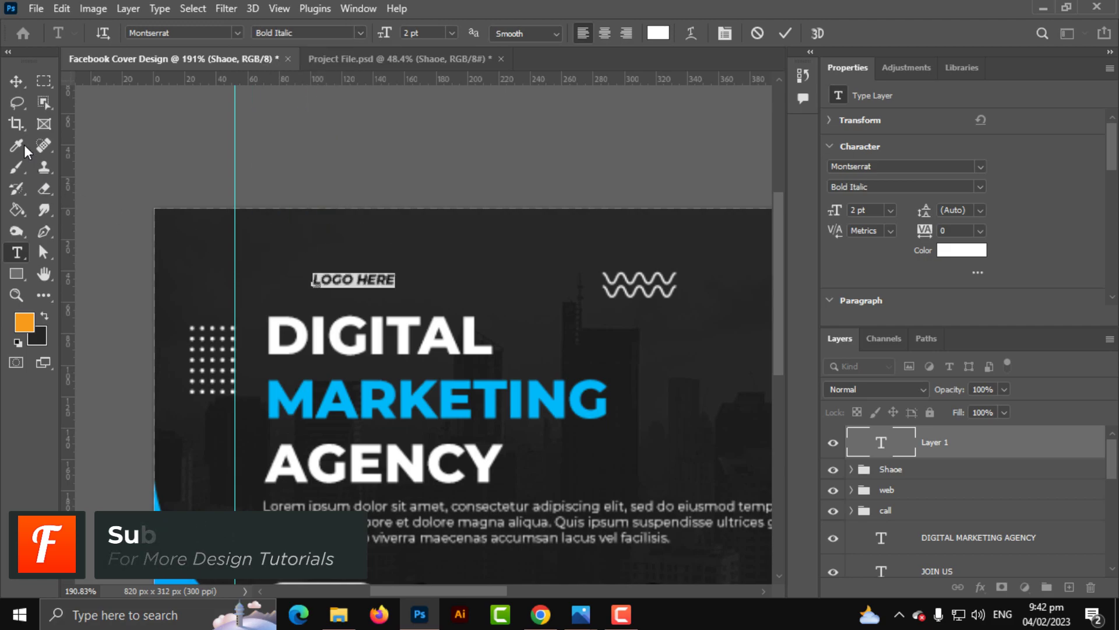
# - Enlarge the LOGO HERE text to about 3.27 pt and align its left edge with the headline, just above DIGITAL
pyautogui.click(17, 81)
pyautogui.hotkey('ctrl', 't')
pyautogui.moveTo(396, 273); pyautogui.dragTo(372, 287)
pyautogui.press('Return')
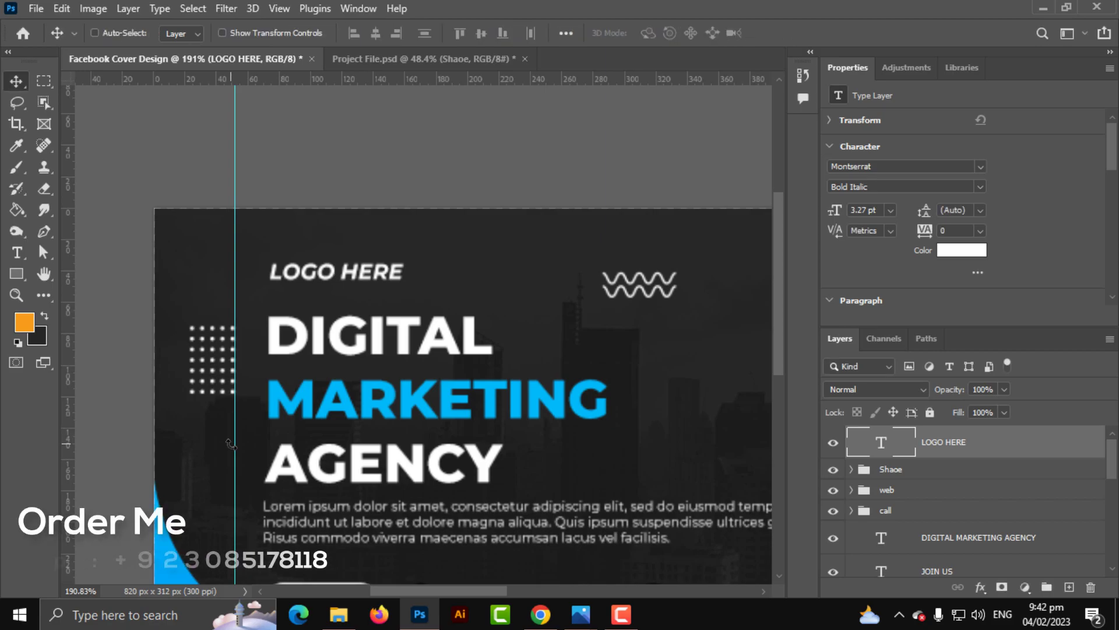
pyautogui.hotkey('ctrl', '0')
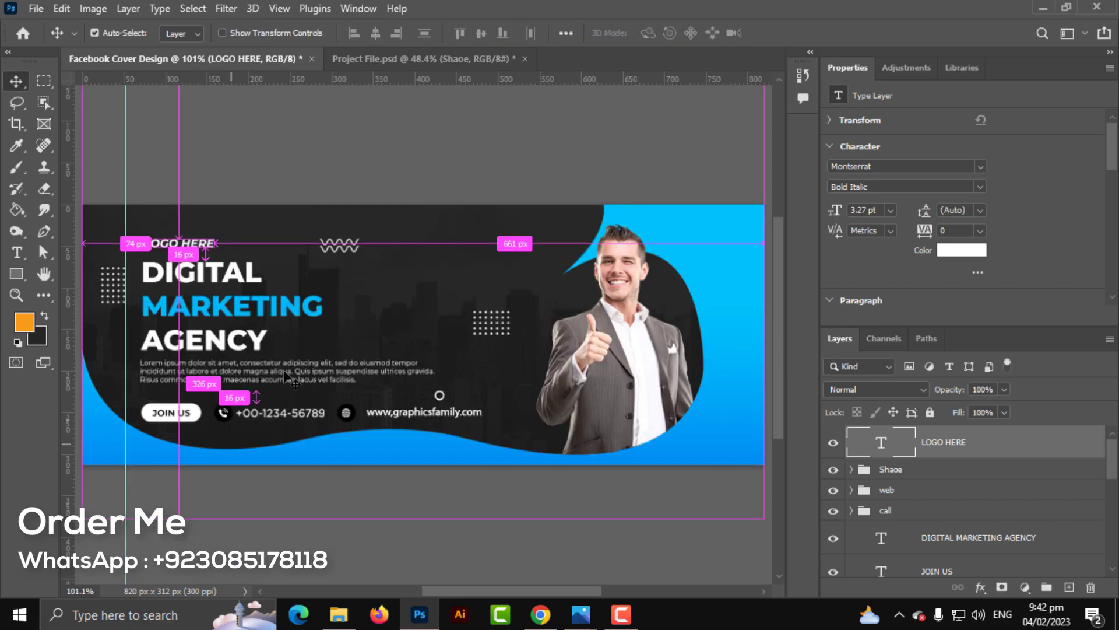
pyautogui.scroll(-1, 317, 352)
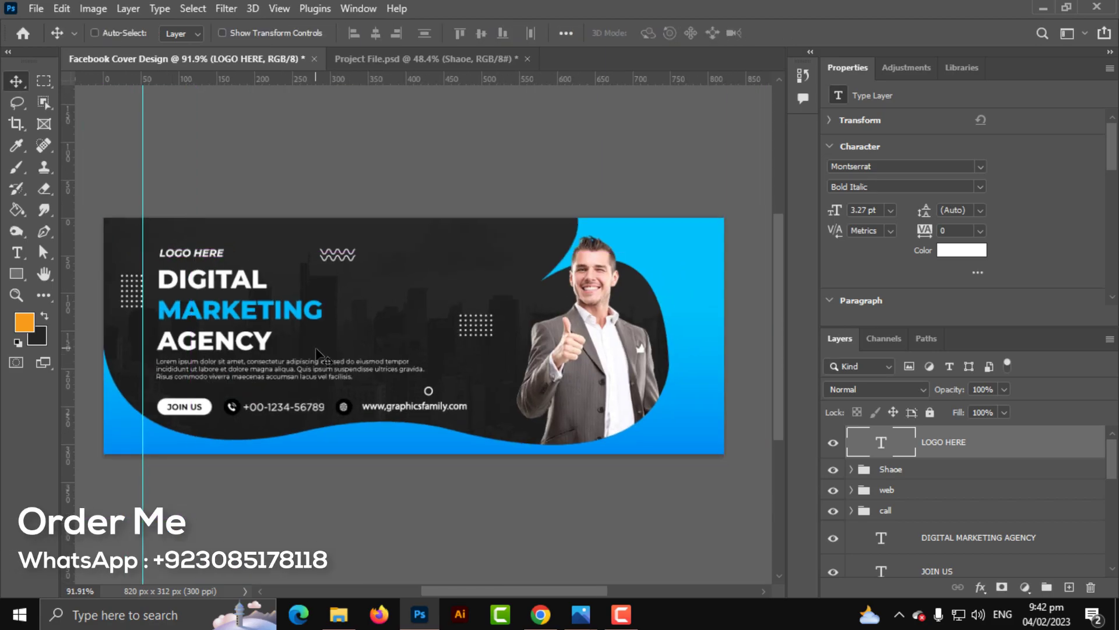